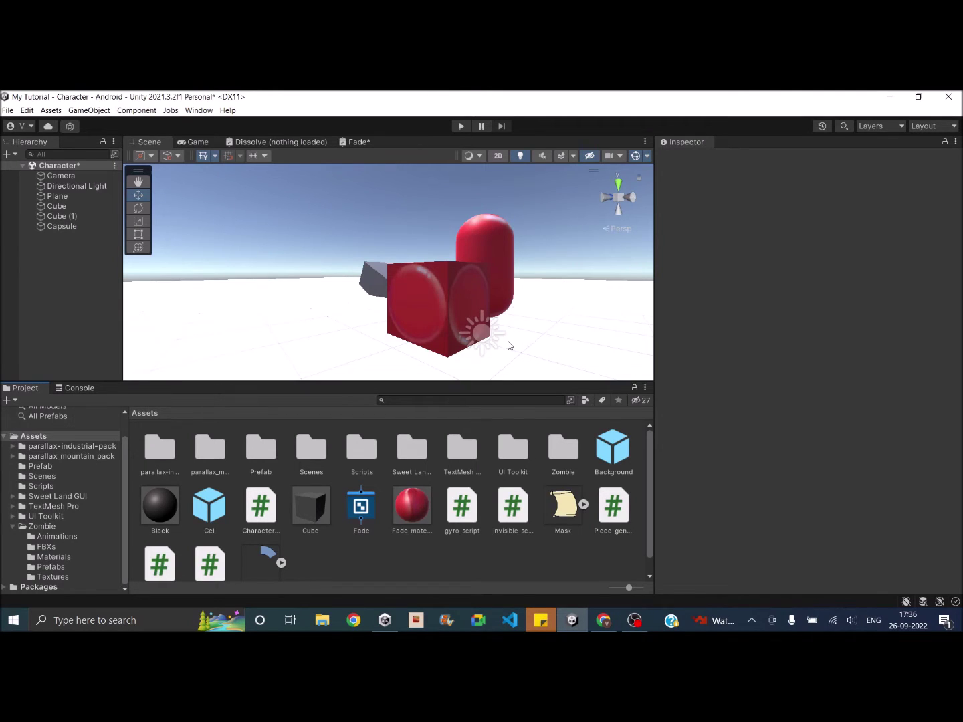
Select Fade_material and vary its Noise_scale to preview the fade effect on the scene objects.
{"action": "left_click", "coordinate": [413, 507]}
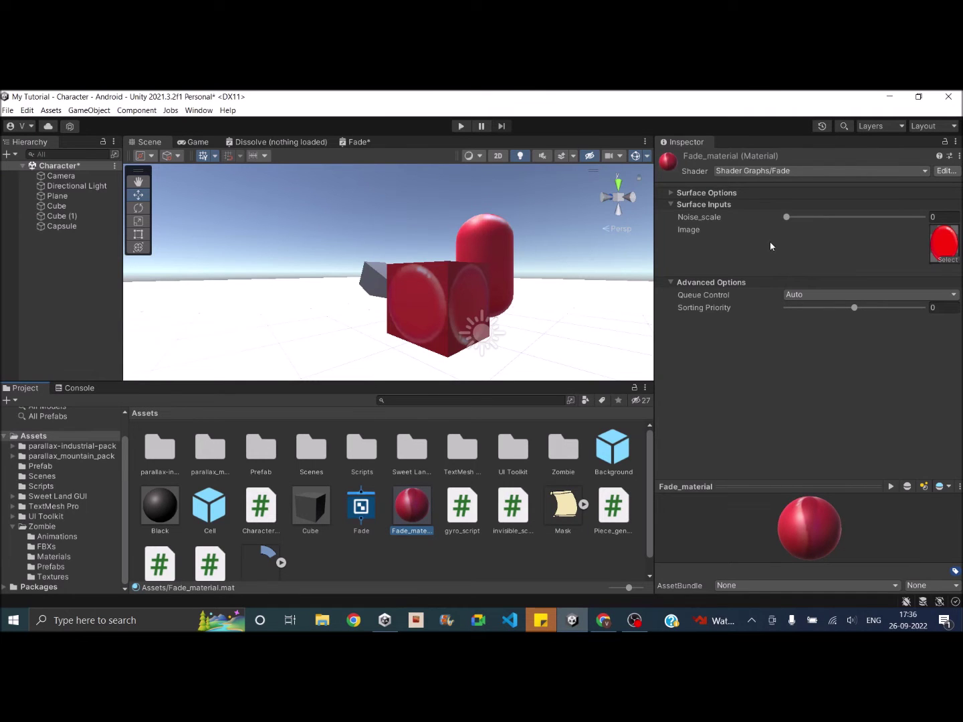
{"action": "left_click_drag", "start_coordinate": [787, 221], "coordinate": [773, 311]}
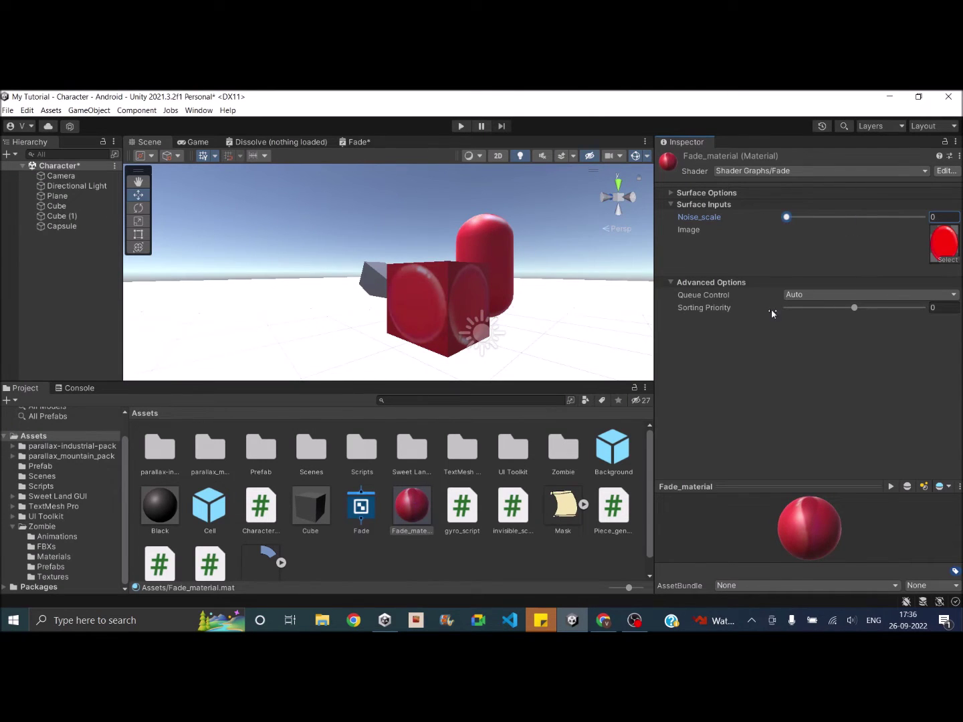
{"action": "left_click", "coordinate": [764, 406]}
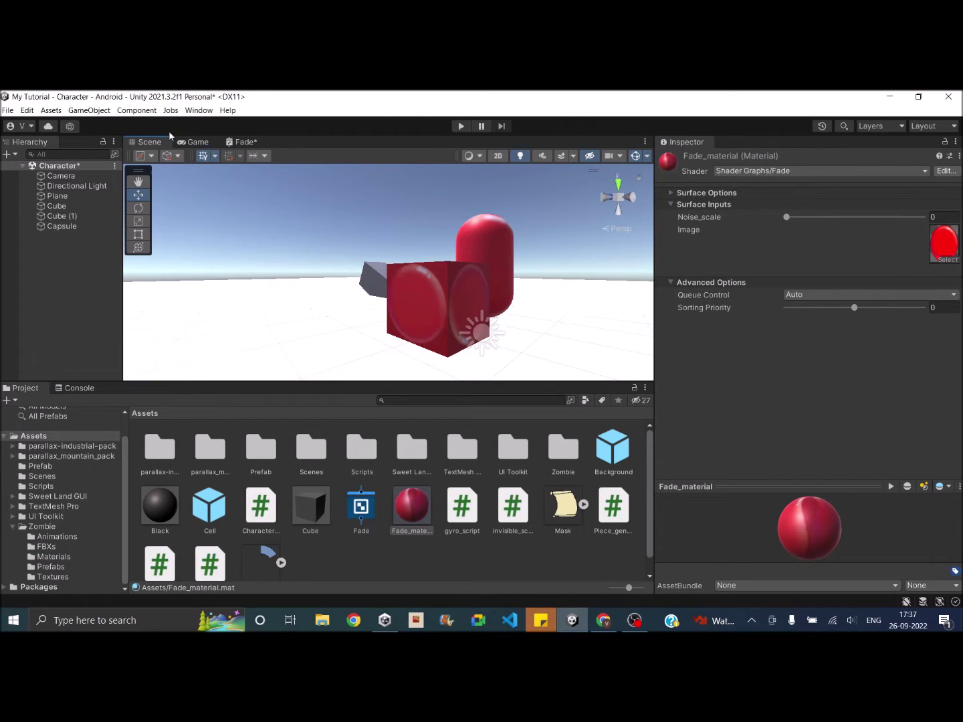
Search the Unity Registry packages for "shader" to check whether Shader Graph is installed, and close the Package Manager.
{"action": "left_click", "coordinate": [203, 112]}
{"action": "left_click", "coordinate": [253, 238]}
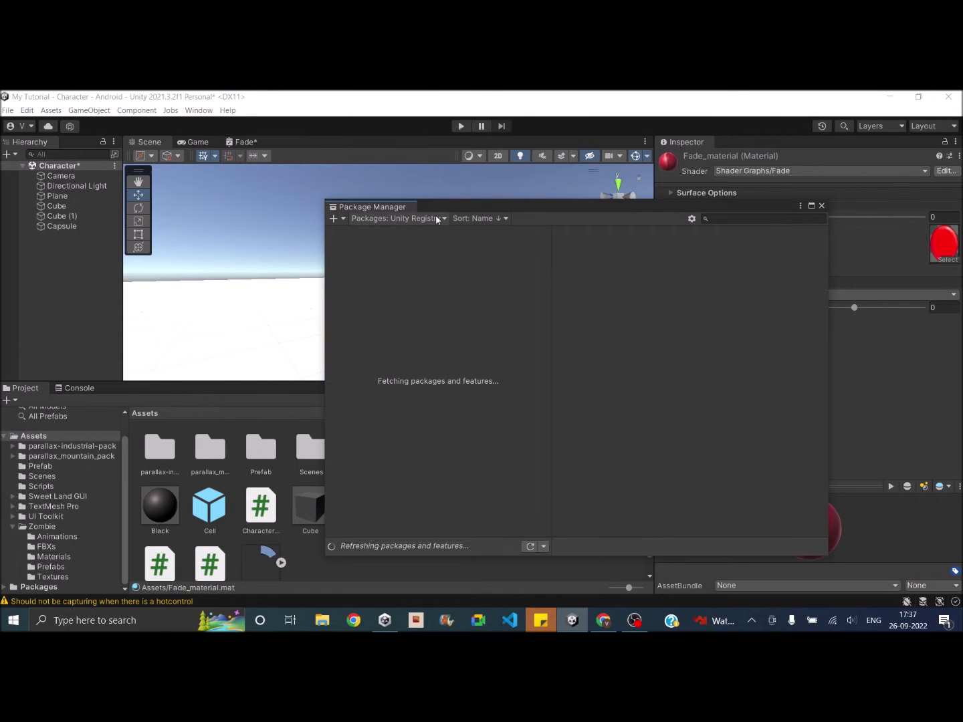
{"action": "left_click", "coordinate": [737, 216]}
{"action": "type", "text": "shader"}
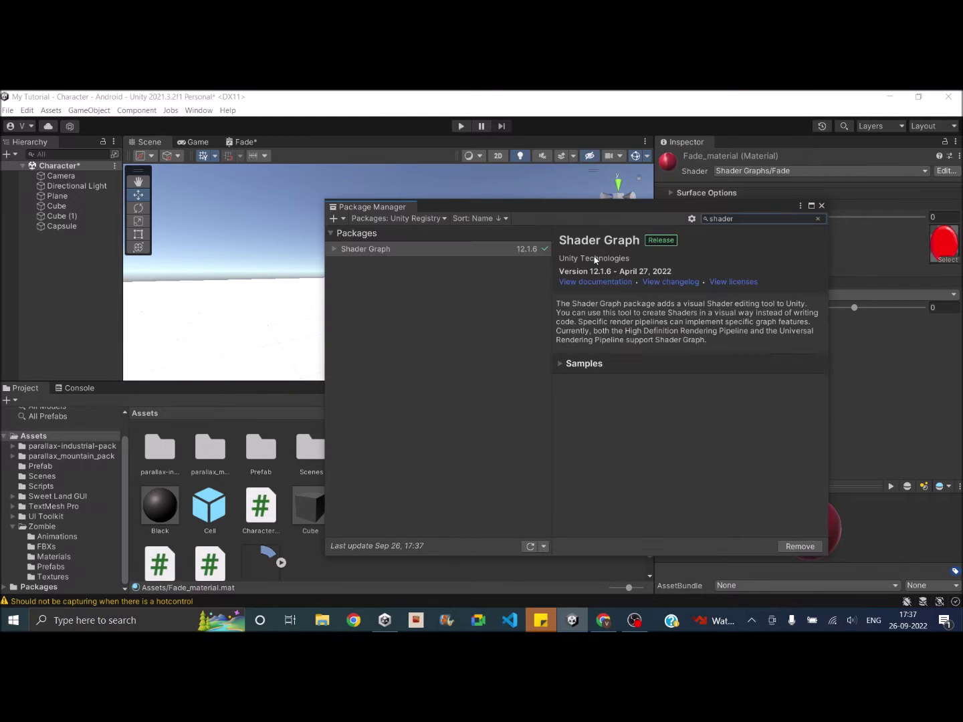
{"action": "left_click", "coordinate": [830, 268]}
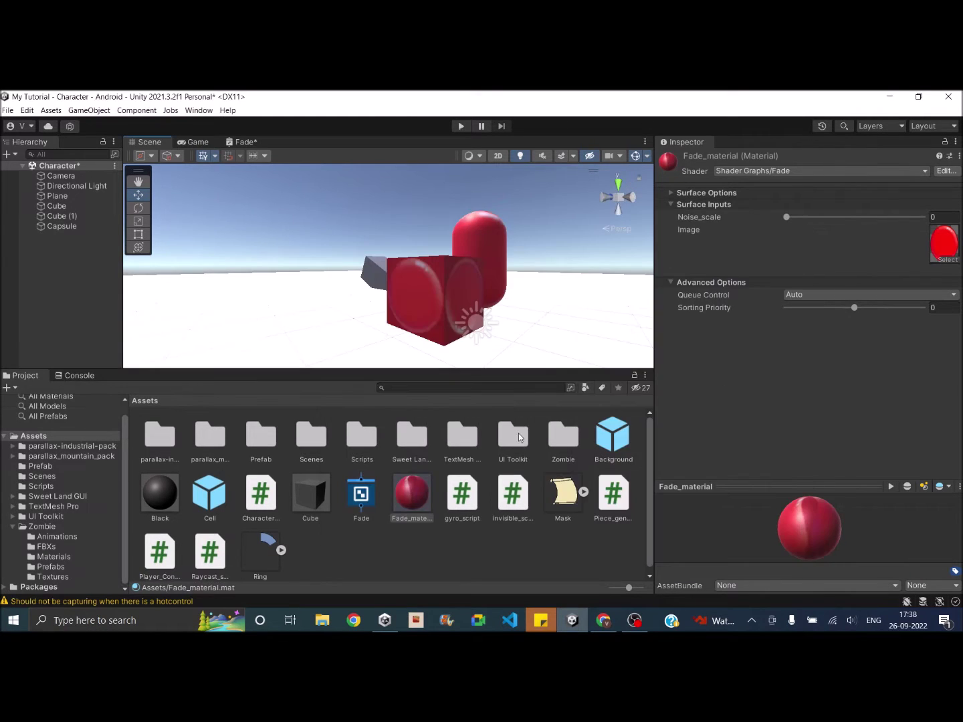
Create a Built-In Lit Shader Graph in the Assets folder and name it Dissolve.
{"action": "right_click", "coordinate": [406, 552]}
{"action": "mouse_move", "coordinate": [473, 276]}
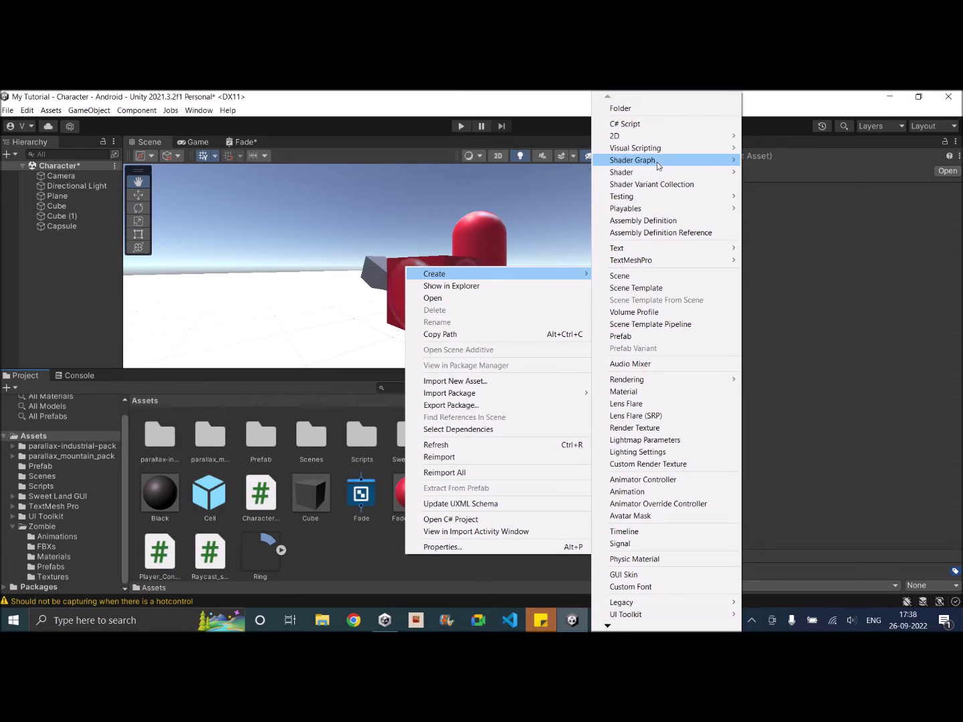
{"action": "mouse_move", "coordinate": [659, 165]}
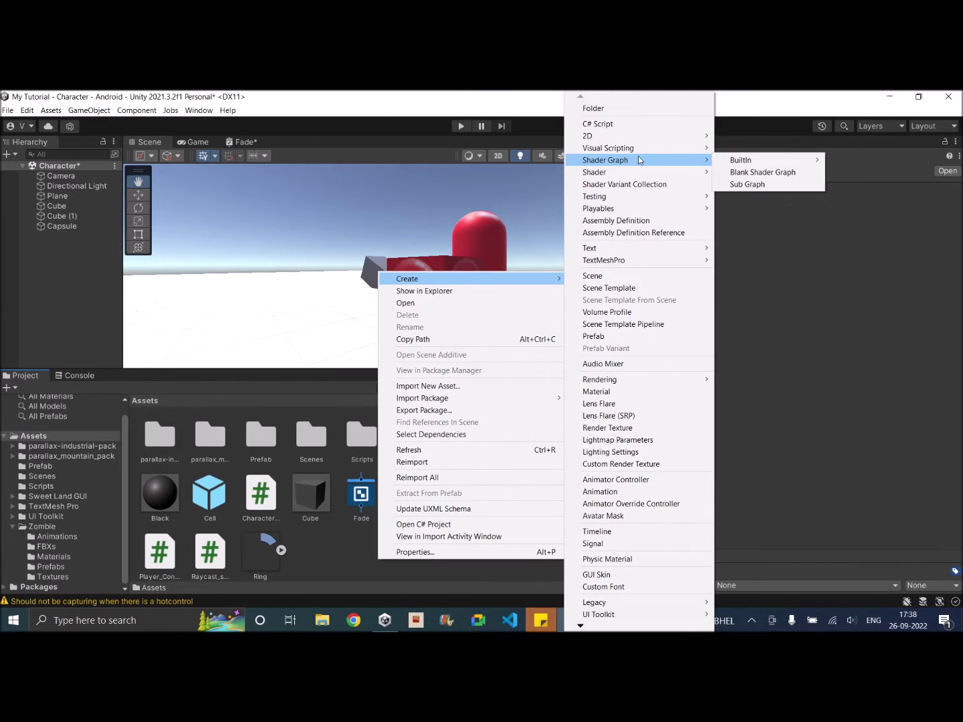
{"action": "mouse_move", "coordinate": [740, 167]}
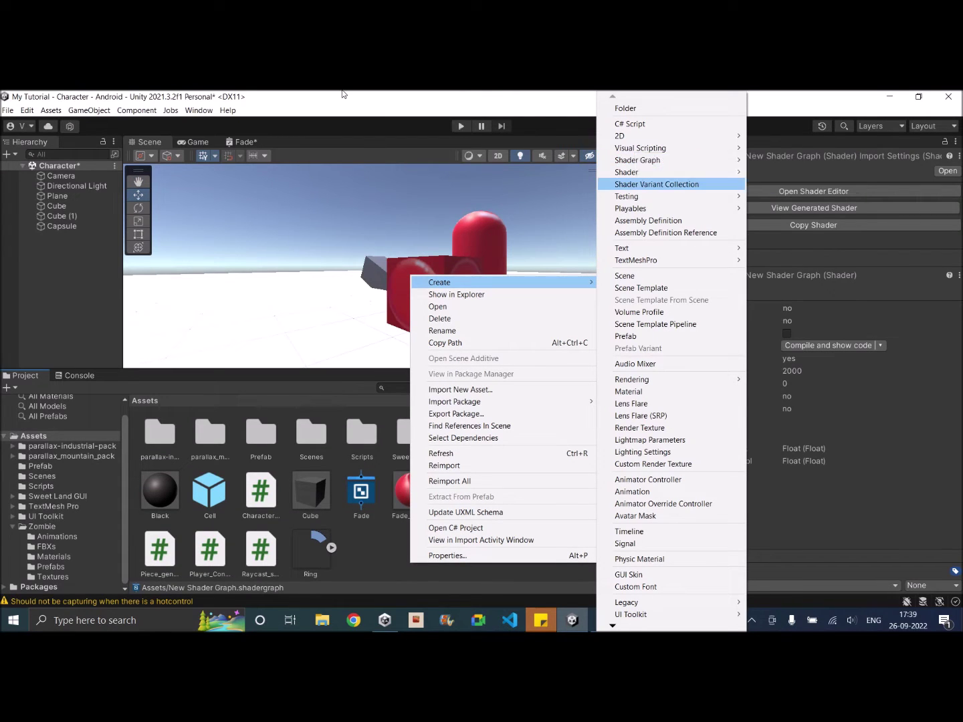
{"action": "key", "text": "Escape"}
{"action": "type", "text": "Dissove"}
{"action": "key", "text": "BackSpace"}
{"action": "key", "text": "BackSpace"}
{"action": "type", "text": "lve"}
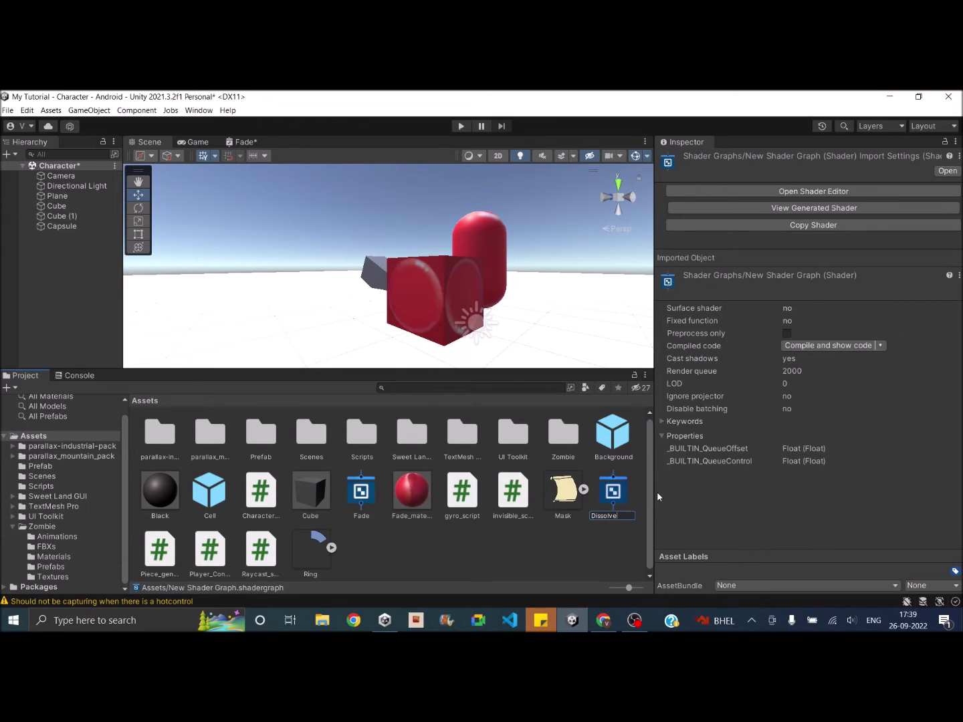
{"action": "key", "text": "Return"}
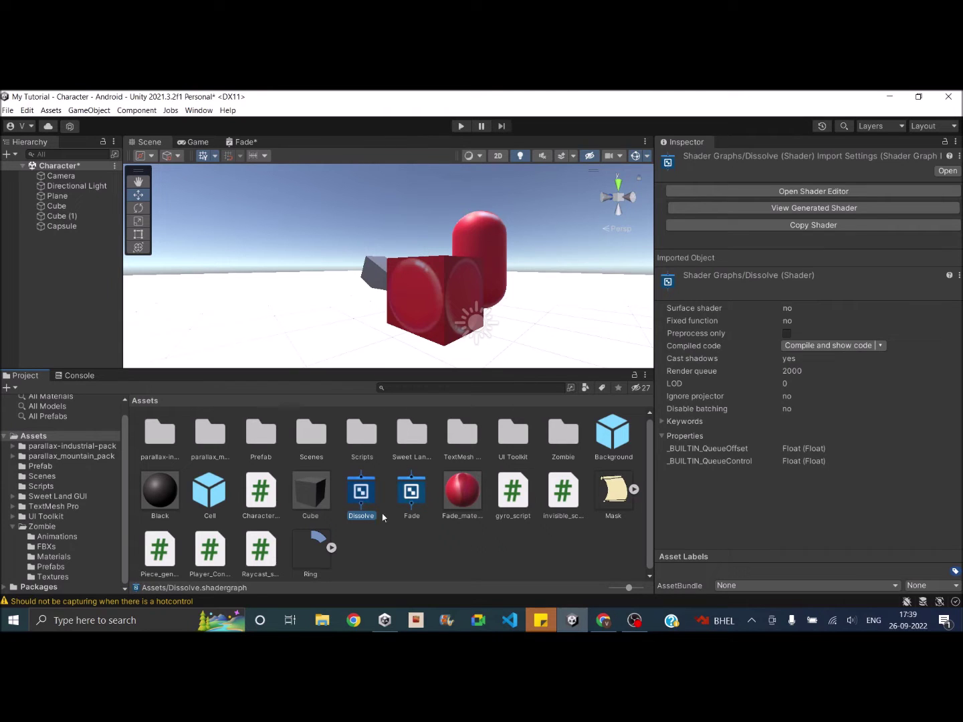
Create a material named Dissolve_effect from the Dissolve shader and apply it to the front cube.
{"action": "double_click", "coordinate": [362, 498]}
{"action": "right_click", "coordinate": [362, 493]}
{"action": "mouse_move", "coordinate": [439, 211]}
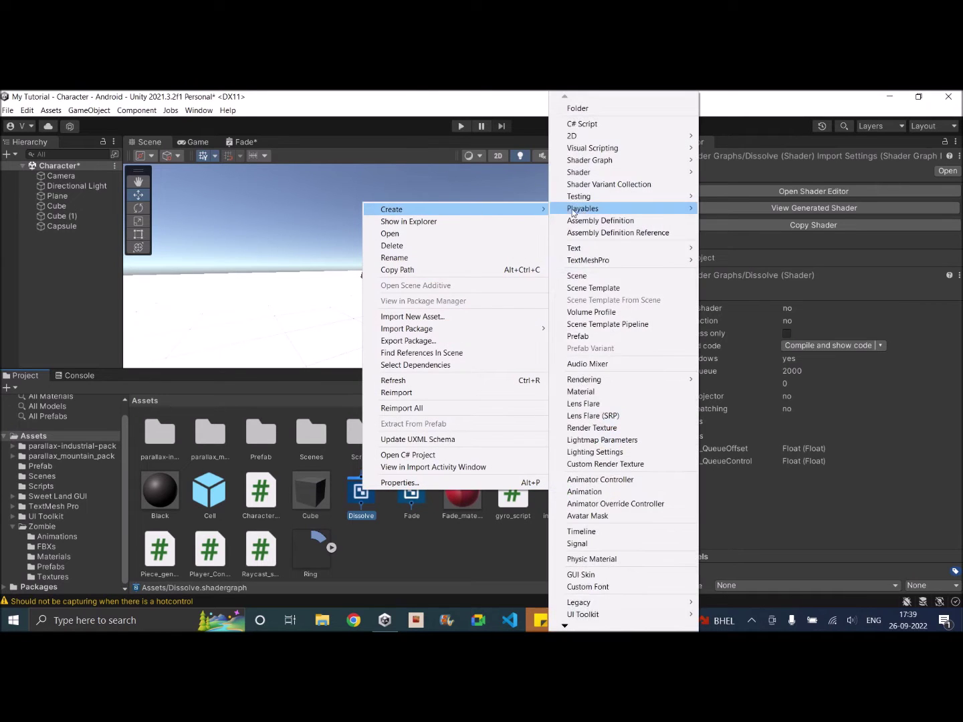
{"action": "left_click", "coordinate": [606, 391]}
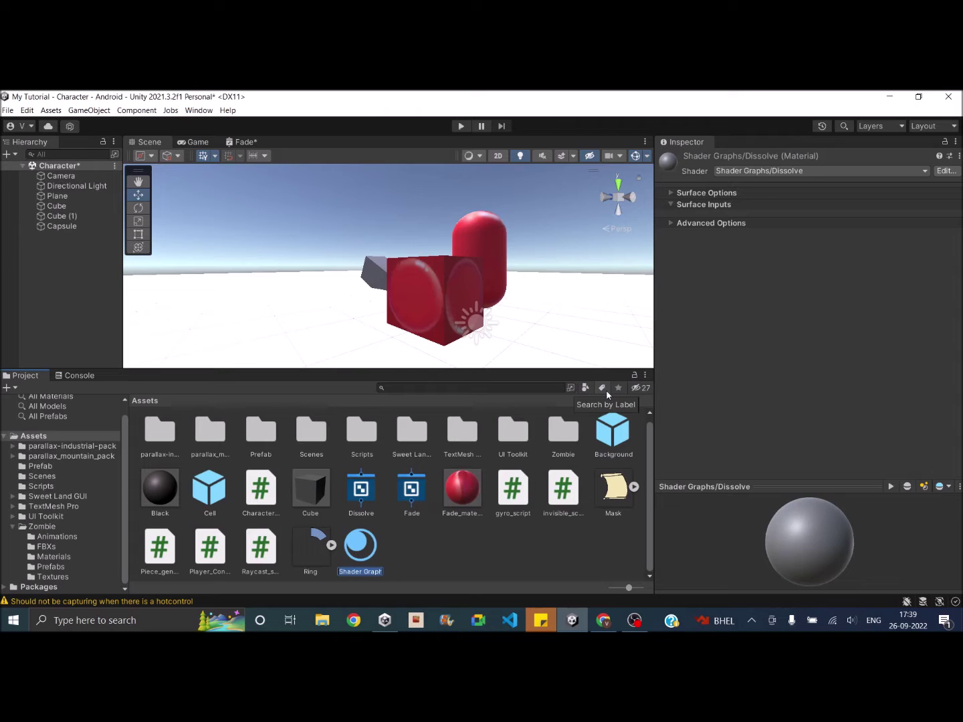
{"action": "type", "text": "Dissolve"}
{"action": "type", "text": "_effect"}
{"action": "key", "text": "Return"}
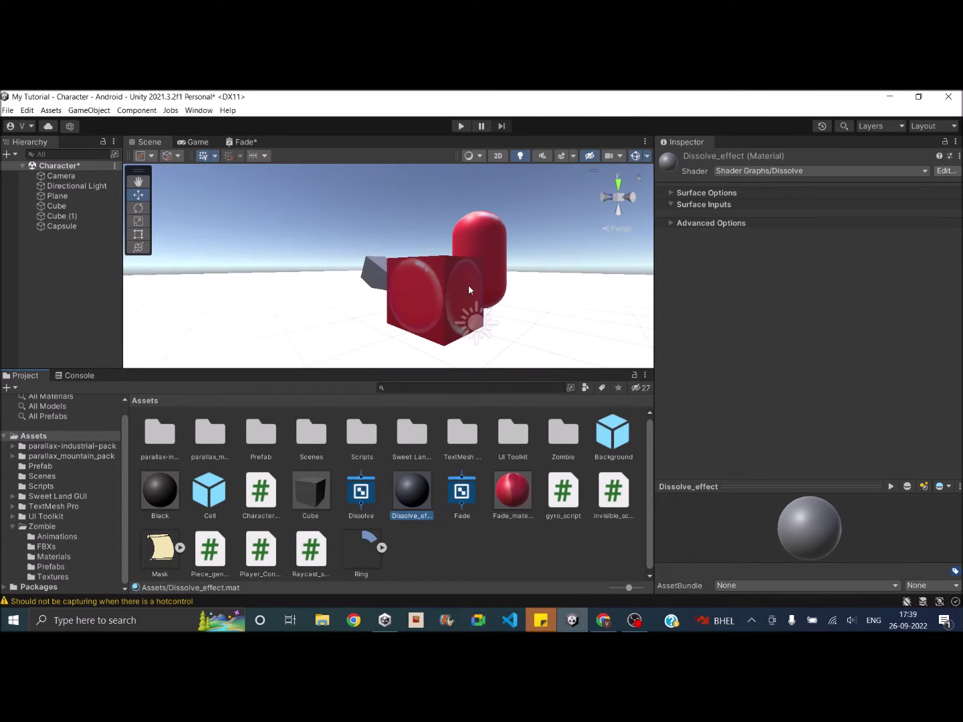
{"action": "left_click_drag", "start_coordinate": [412, 499], "coordinate": [429, 300]}
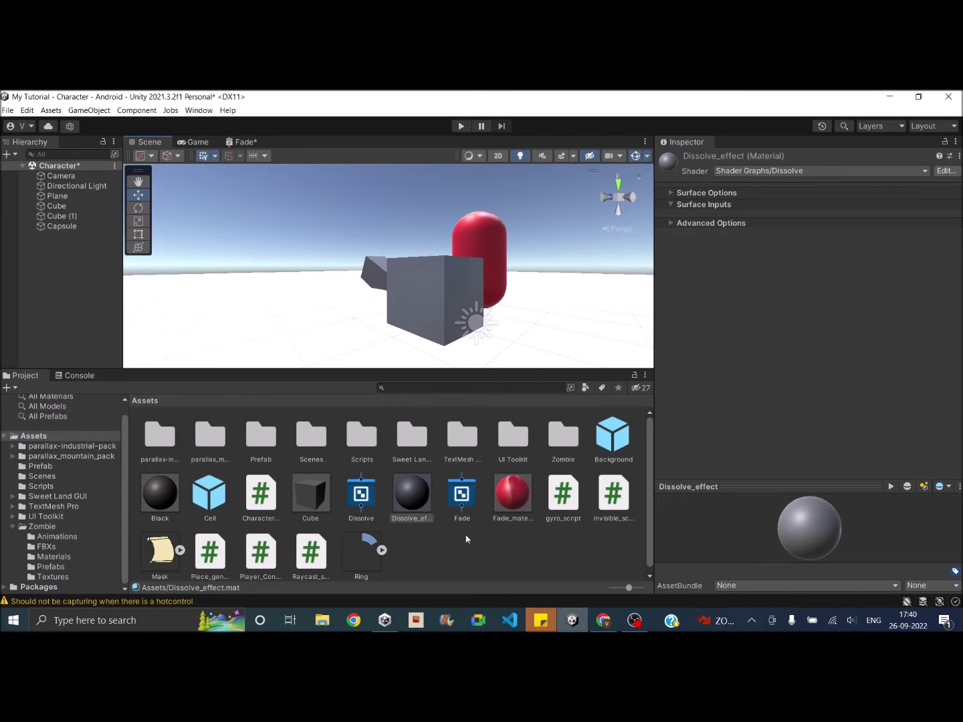
Open the Dissolve shader graph in a maximized view and discard the unsaved changes to the Fade graph.
{"action": "double_click", "coordinate": [362, 500]}
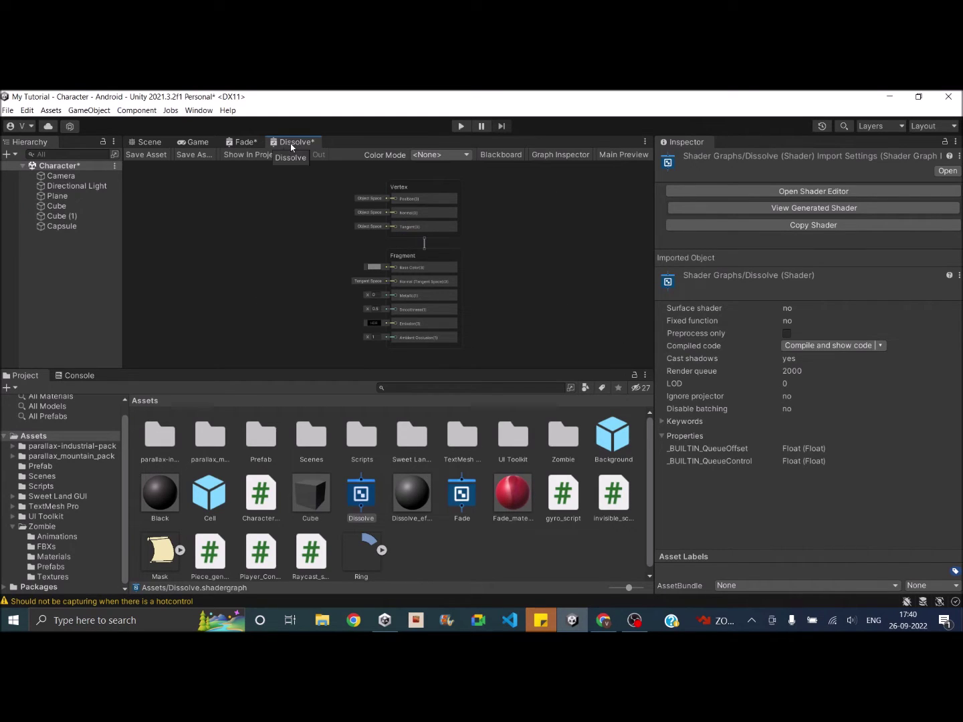
{"action": "double_click", "coordinate": [292, 147]}
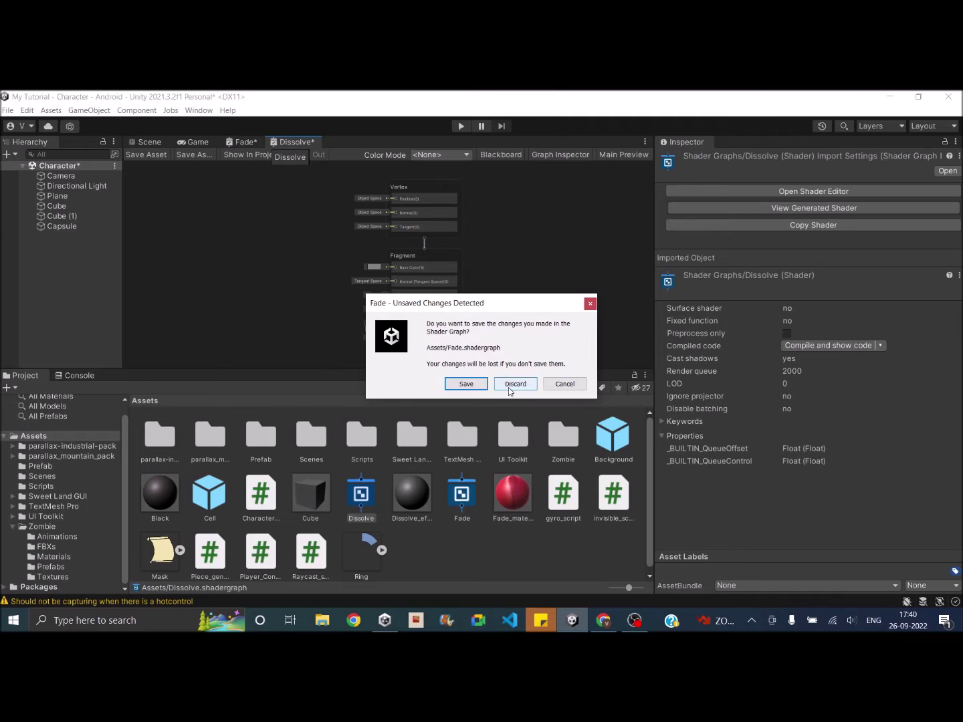
{"action": "left_click", "coordinate": [510, 387]}
Show the Blackboard, Graph Inspector and Main Preview for the Dissolve graph.
{"action": "left_click", "coordinate": [811, 156]}
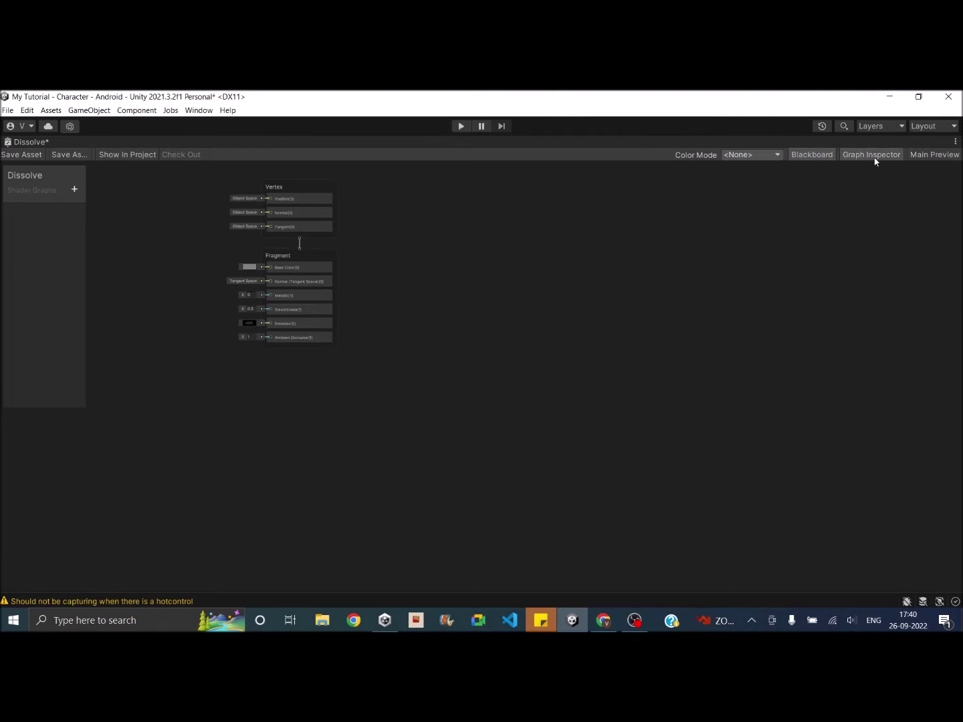
{"action": "left_click", "coordinate": [875, 159]}
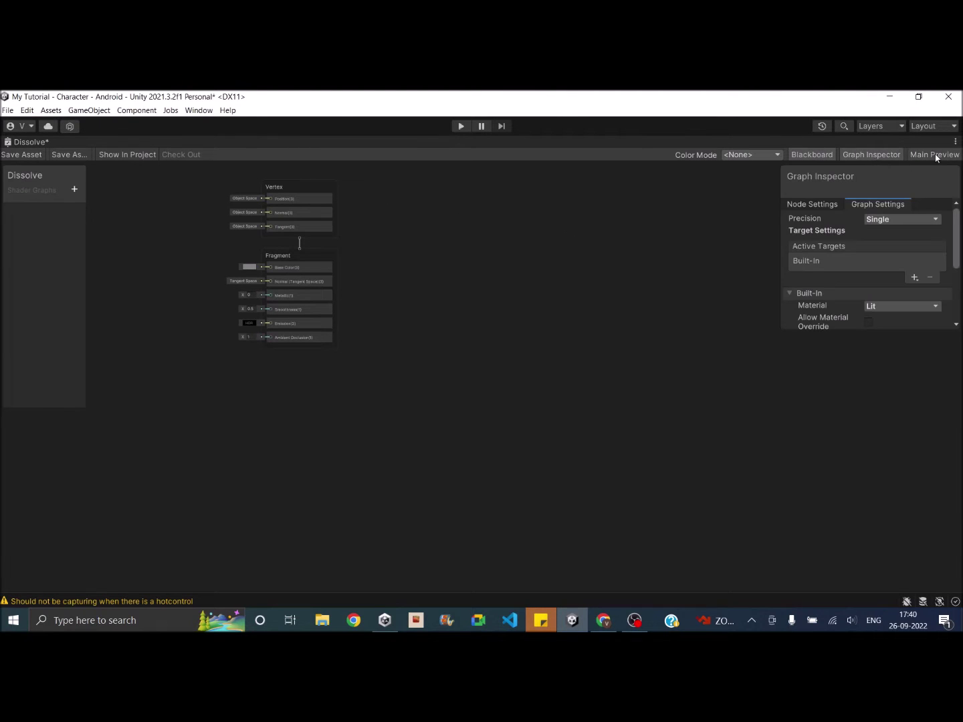
{"action": "left_click", "coordinate": [935, 154]}
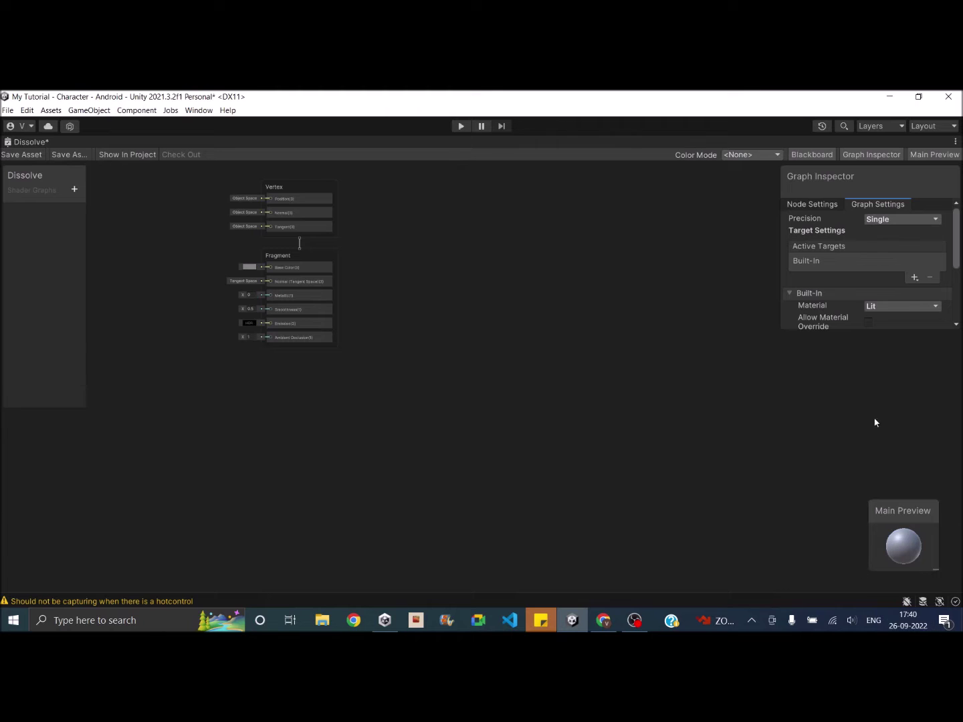
Add Alpha and Alpha Clip Threshold block nodes to the Fragment stack.
{"action": "scroll", "coordinate": [214, 217], "scroll_direction": "up", "scroll_amount": 4}
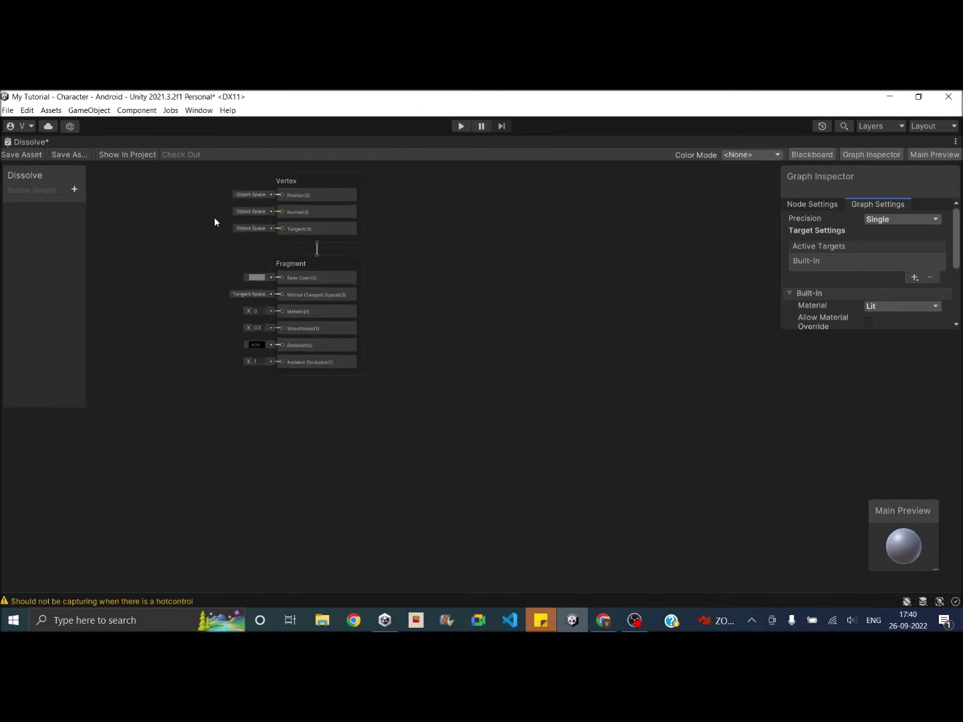
{"action": "scroll", "coordinate": [218, 249], "scroll_direction": "down", "scroll_amount": 1}
{"action": "middle_click_drag", "start_coordinate": [214, 264], "coordinate": [483, 307]}
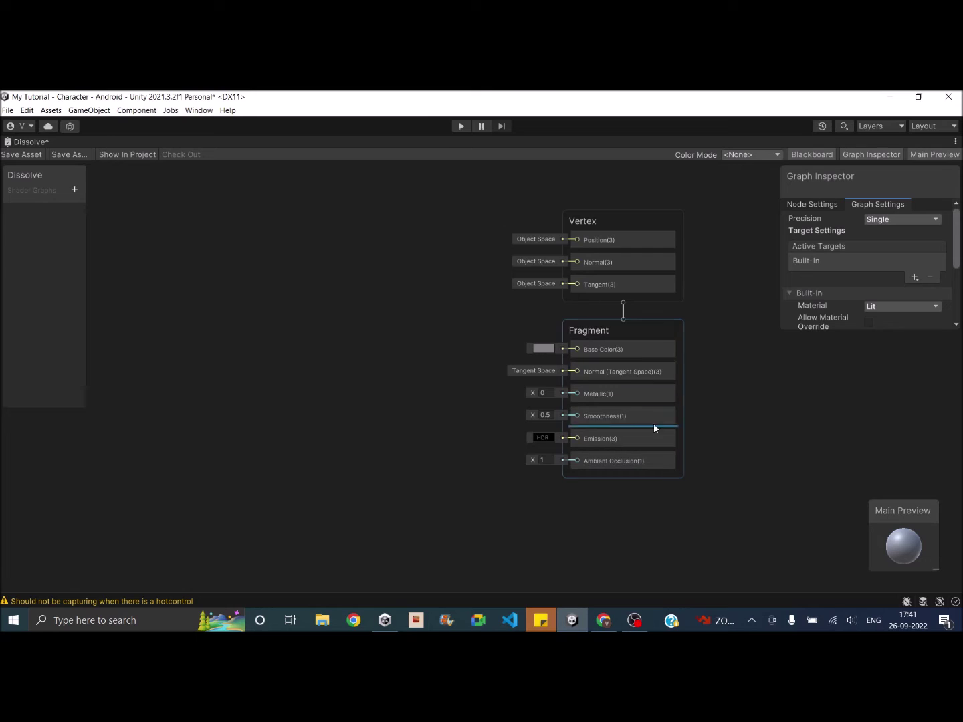
{"action": "right_click", "coordinate": [594, 334]}
{"action": "left_click", "coordinate": [622, 331]}
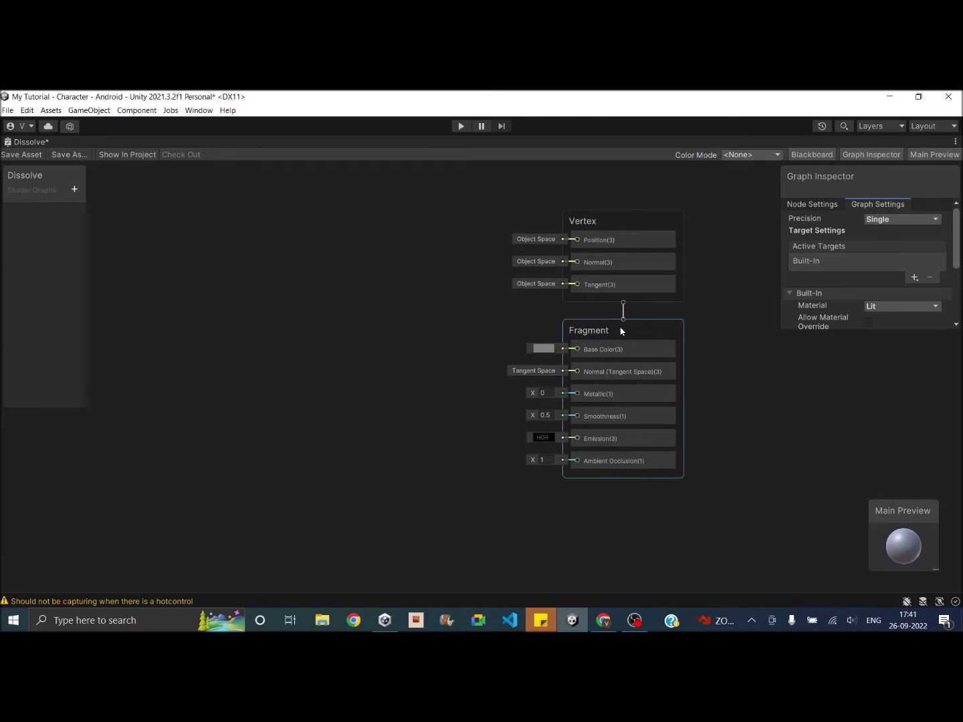
{"action": "right_click", "coordinate": [621, 331]}
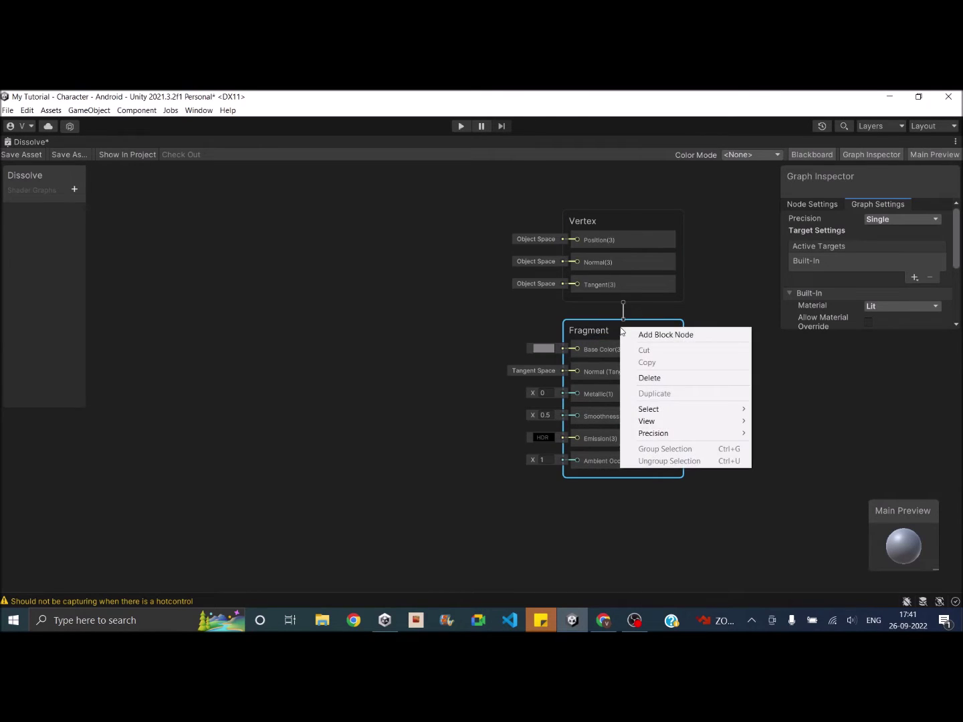
{"action": "left_click", "coordinate": [664, 334]}
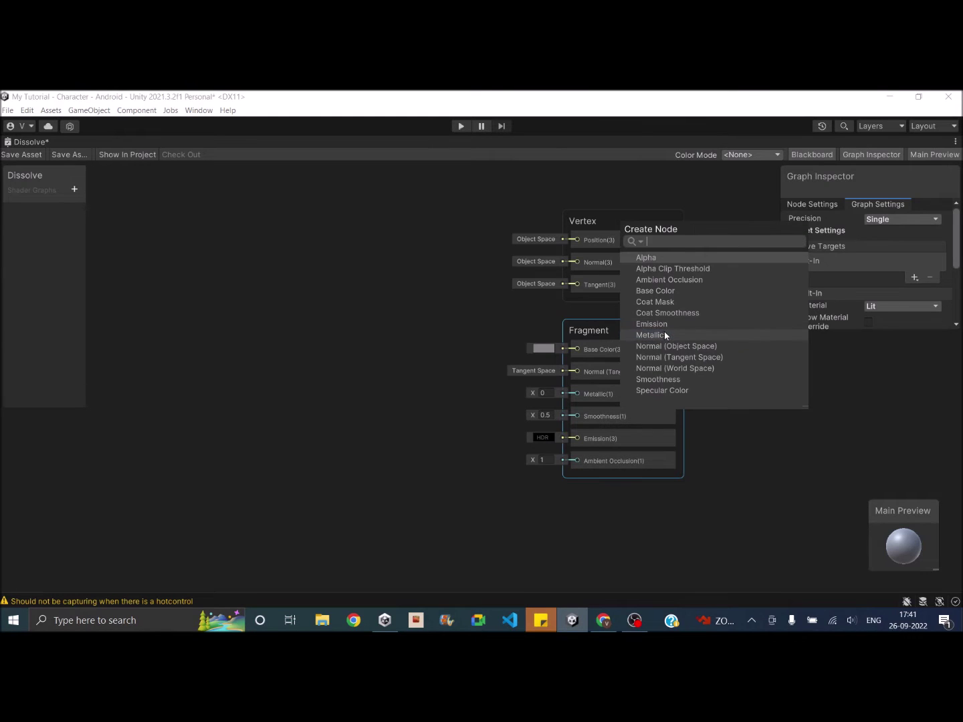
{"action": "left_click", "coordinate": [657, 260]}
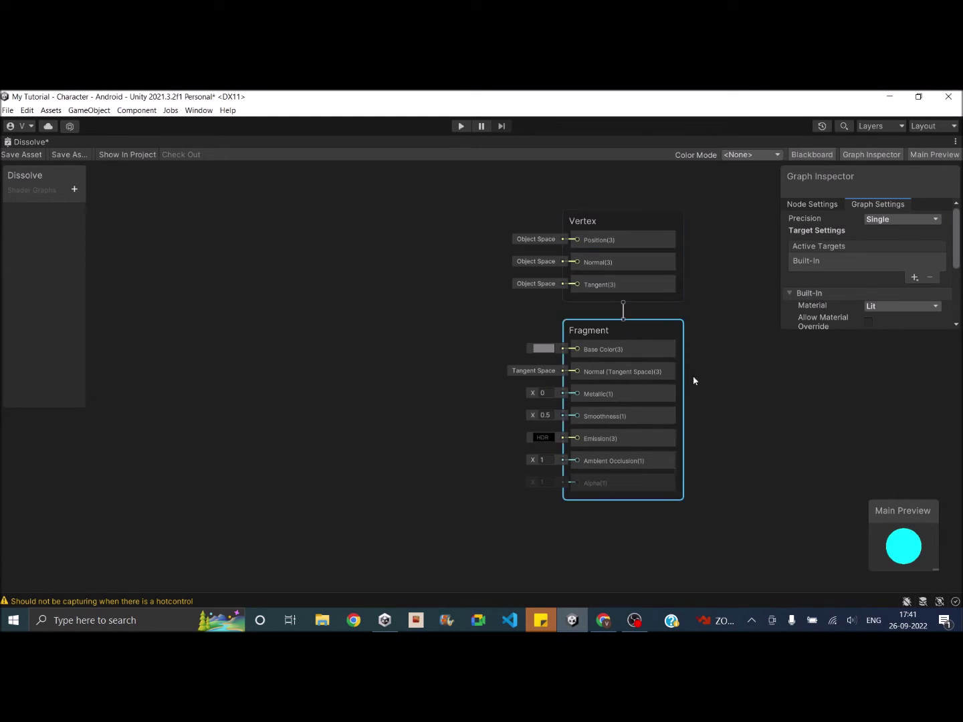
{"action": "right_click", "coordinate": [641, 331]}
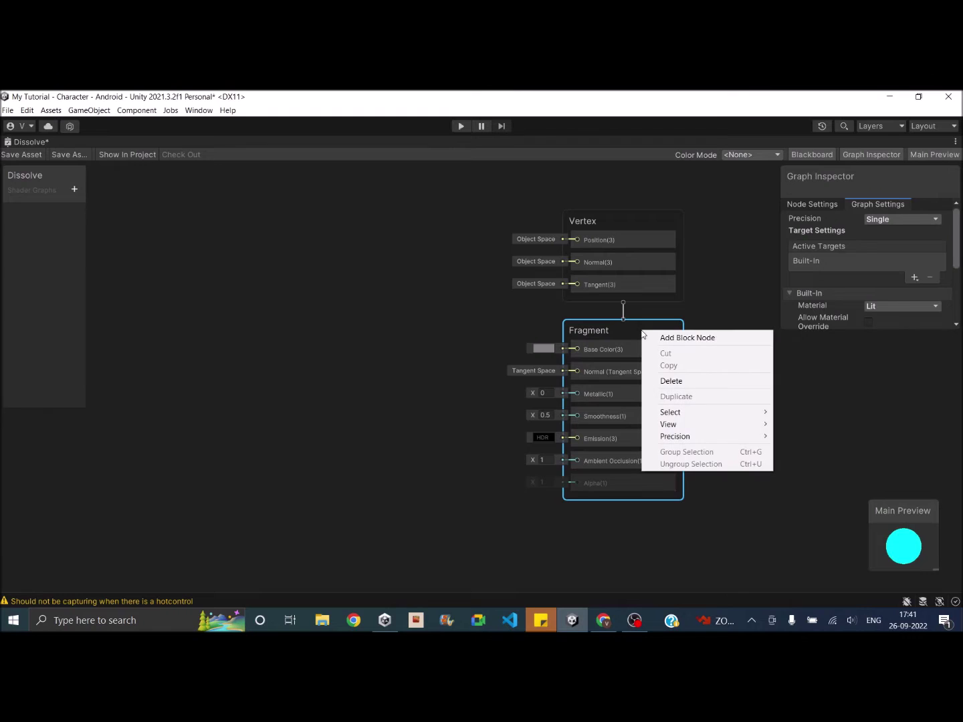
{"action": "left_click", "coordinate": [697, 336]}
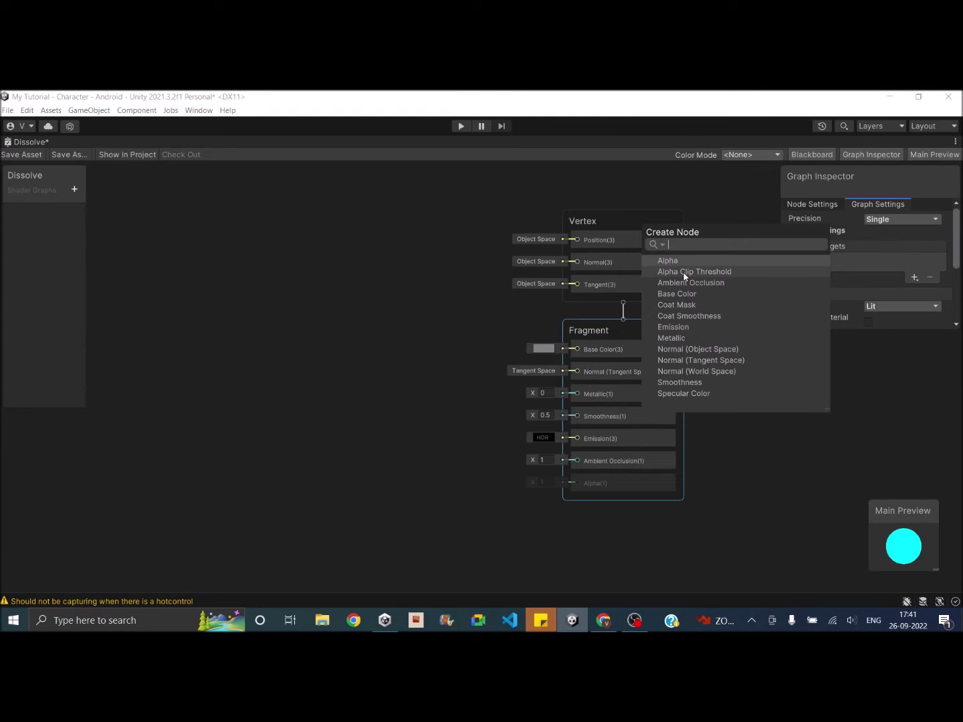
{"action": "left_click", "coordinate": [683, 273]}
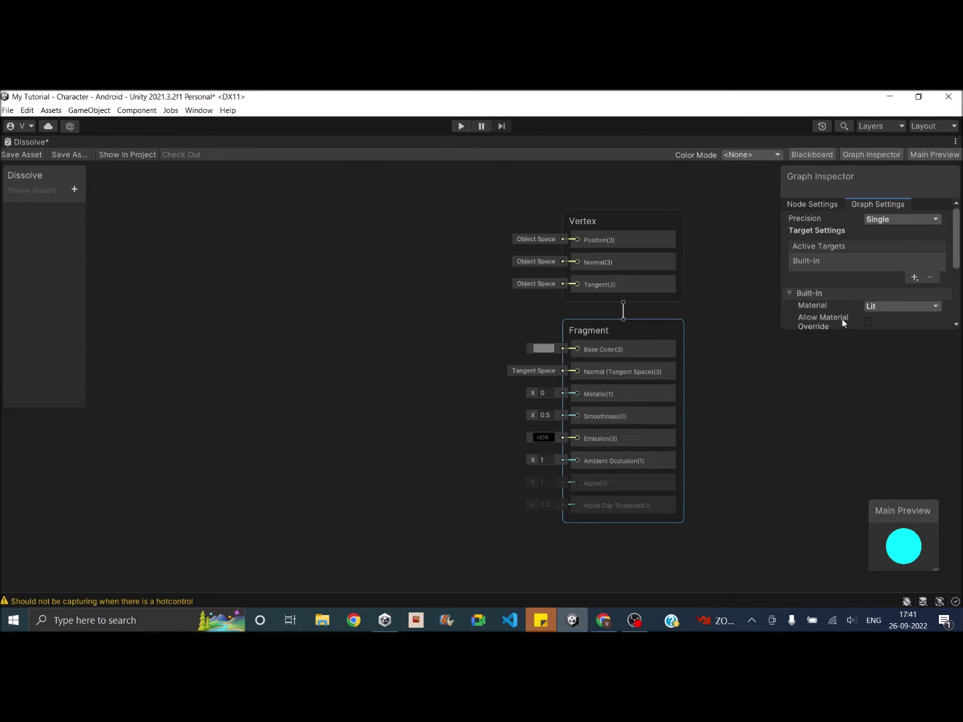
Enable Alpha Clipping in the Built-In target settings of the Dissolve graph.
{"action": "scroll", "coordinate": [886, 274], "scroll_direction": "down", "scroll_amount": 3}
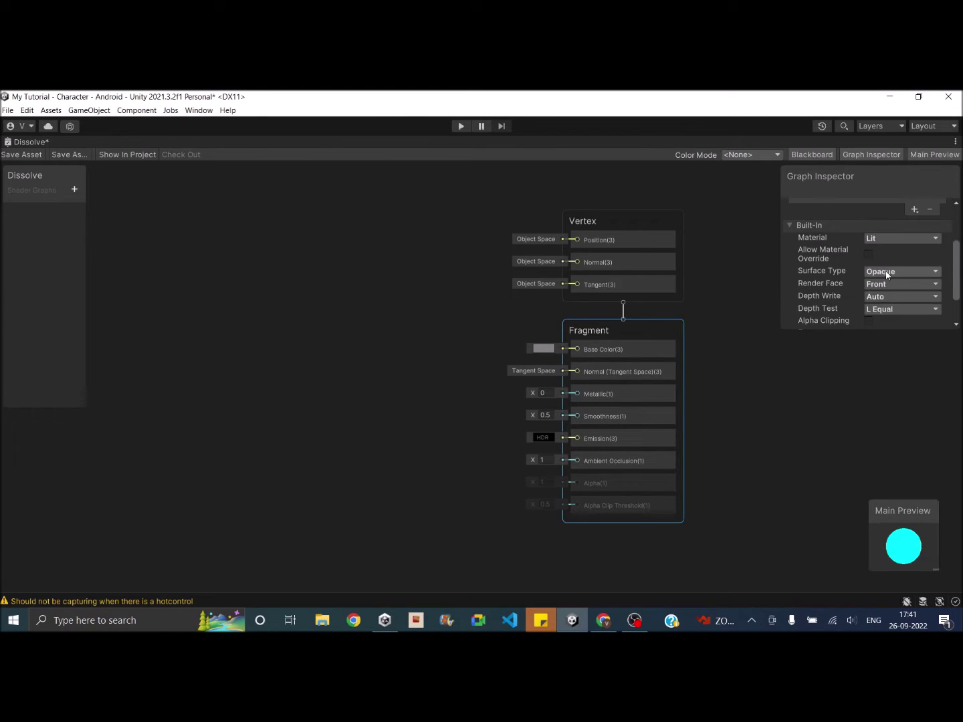
{"action": "scroll", "coordinate": [882, 278], "scroll_direction": "down", "scroll_amount": 2}
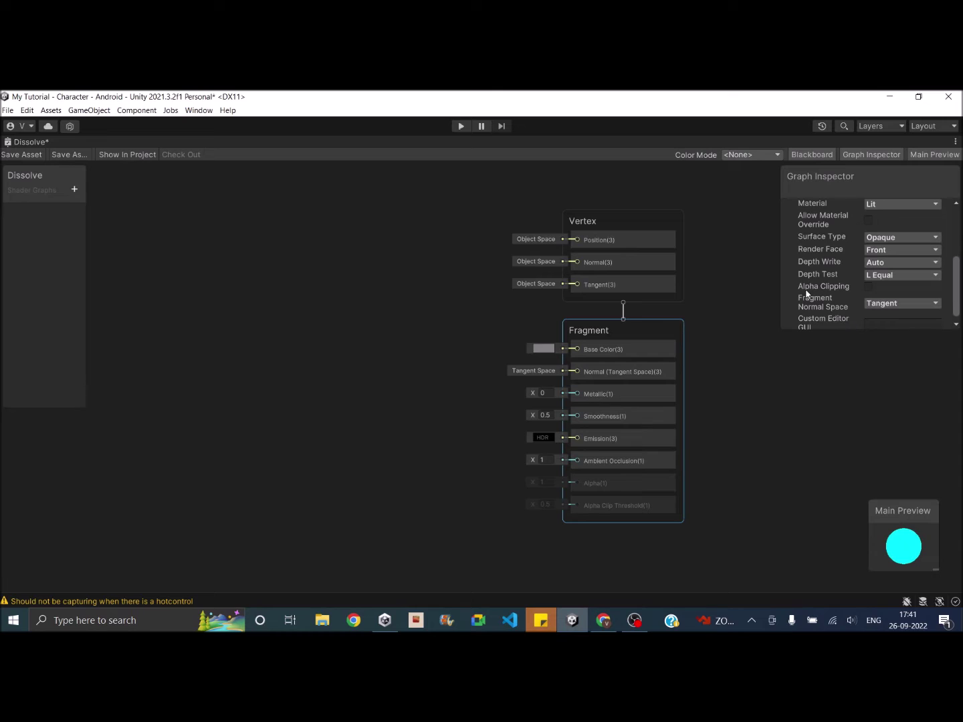
{"action": "left_click", "coordinate": [869, 286]}
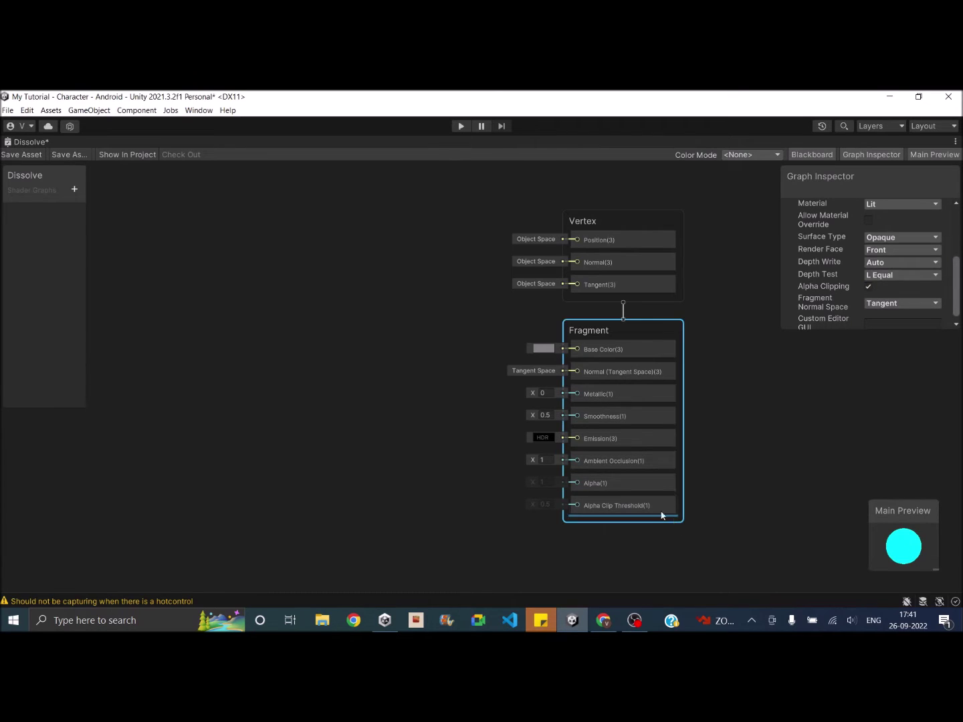
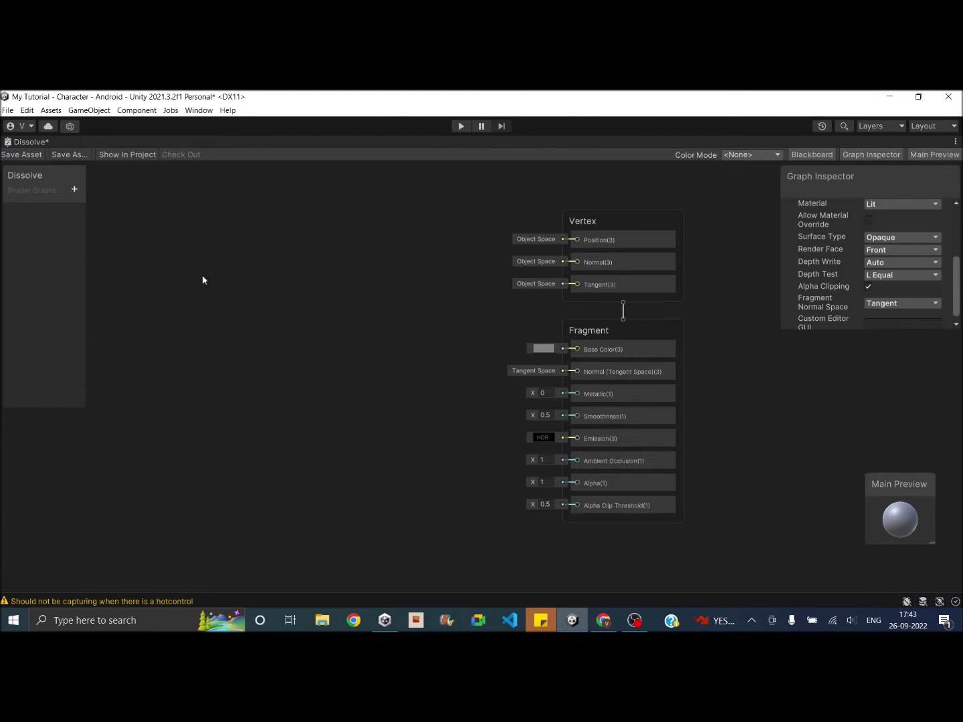
Add a Simple Noise node to the Dissolve graph and place it in the empty area beside the Fragment stack.
{"action": "right_click", "coordinate": [283, 347]}
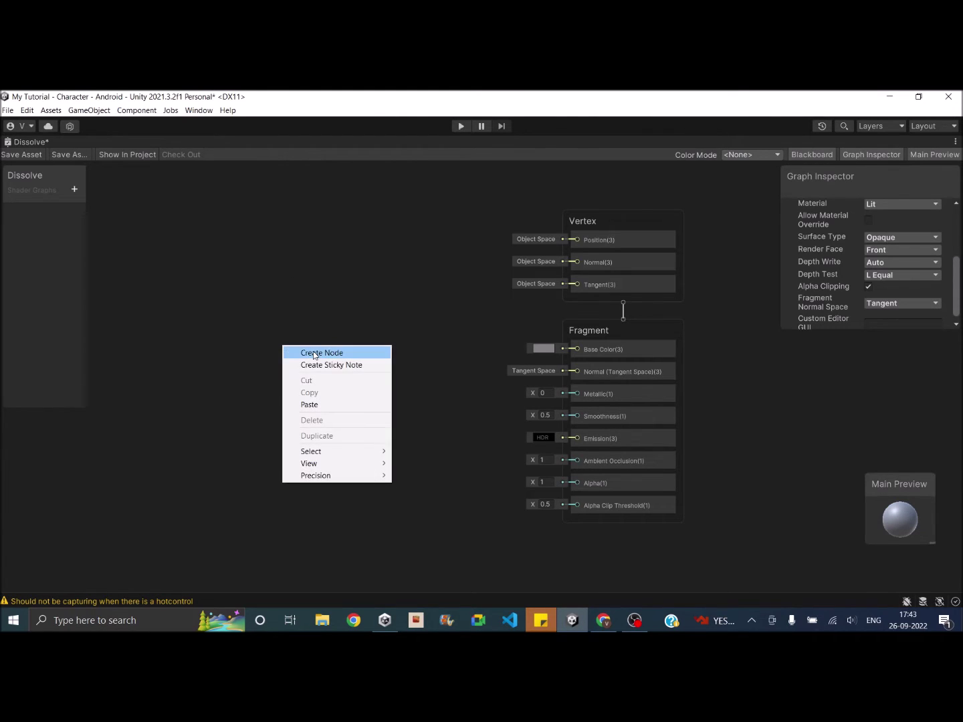
{"action": "left_click", "coordinate": [314, 352]}
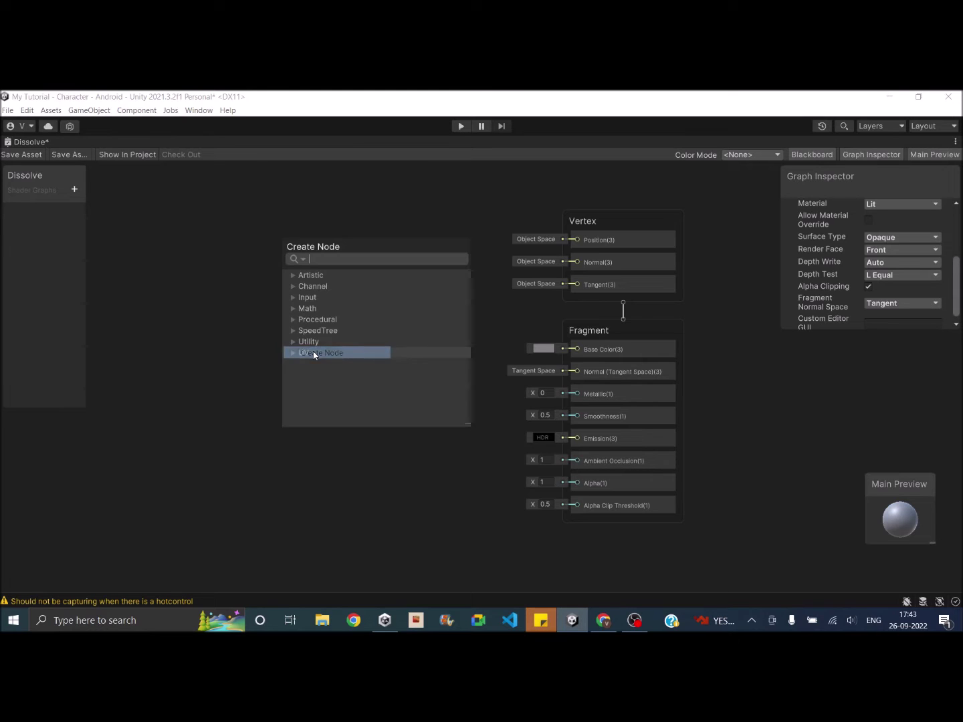
{"action": "type", "text": "simp"}
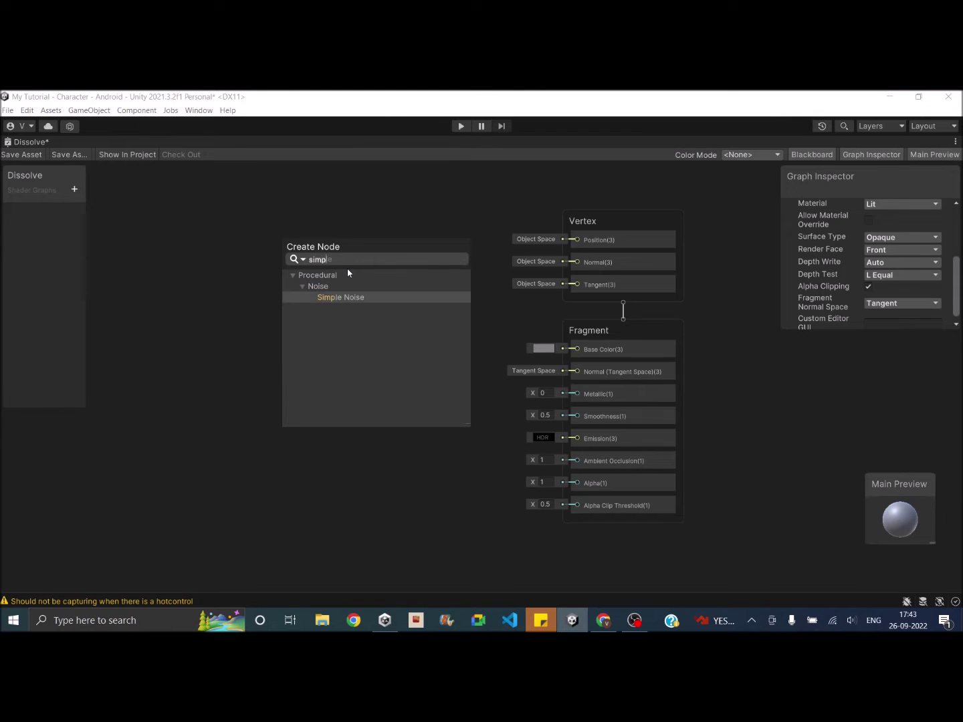
{"action": "left_click", "coordinate": [346, 298]}
{"action": "left_click", "coordinate": [354, 297]}
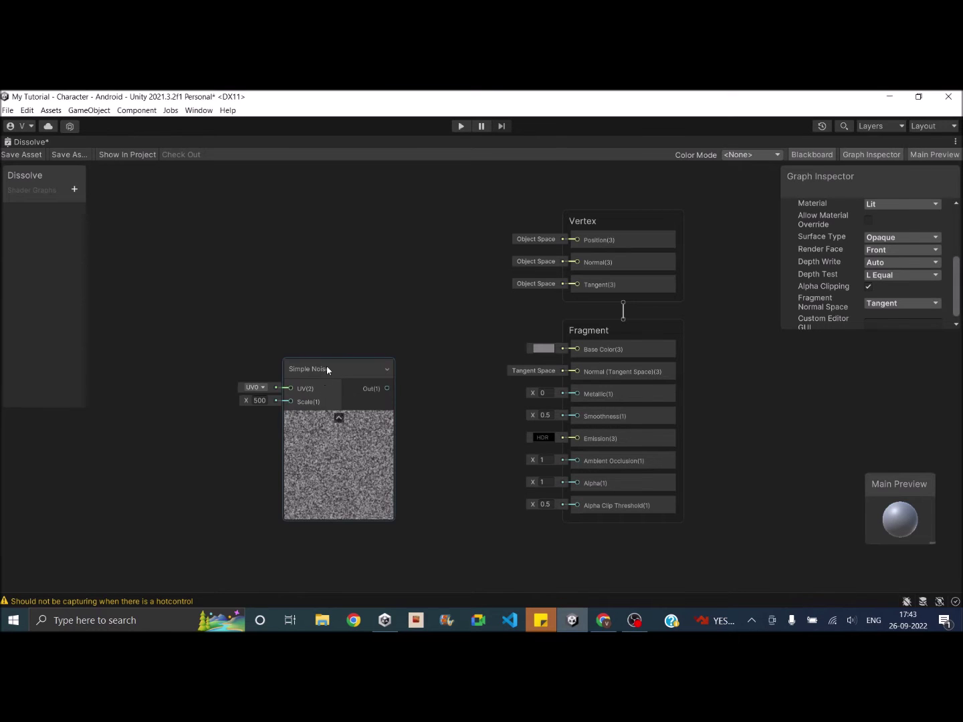
{"action": "left_click_drag", "start_coordinate": [327, 370], "coordinate": [286, 349]}
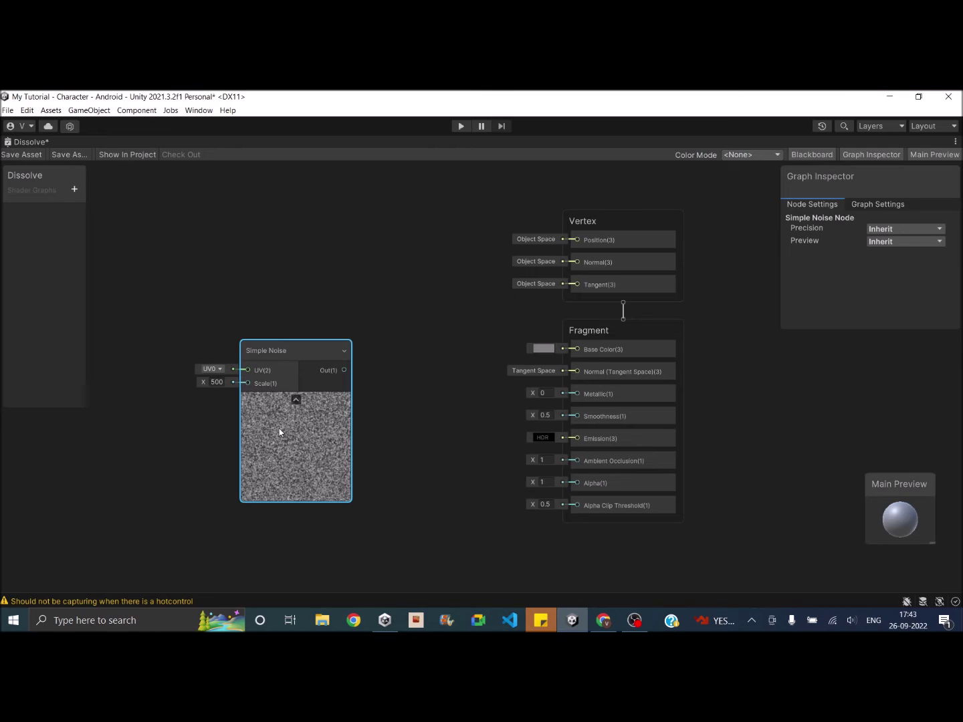
Set the Simple Noise scale to 45 and connect its output to the Fragment's Alpha input.
{"action": "left_click", "coordinate": [217, 382]}
{"action": "type", "text": "45"}
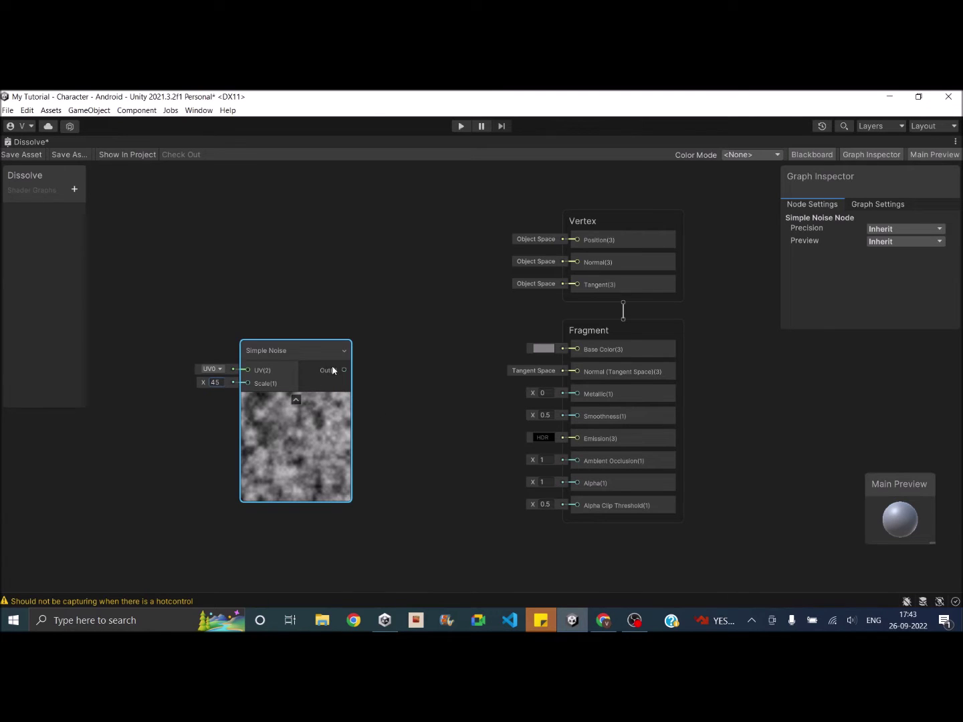
{"action": "left_click_drag", "start_coordinate": [343, 371], "coordinate": [573, 483]}
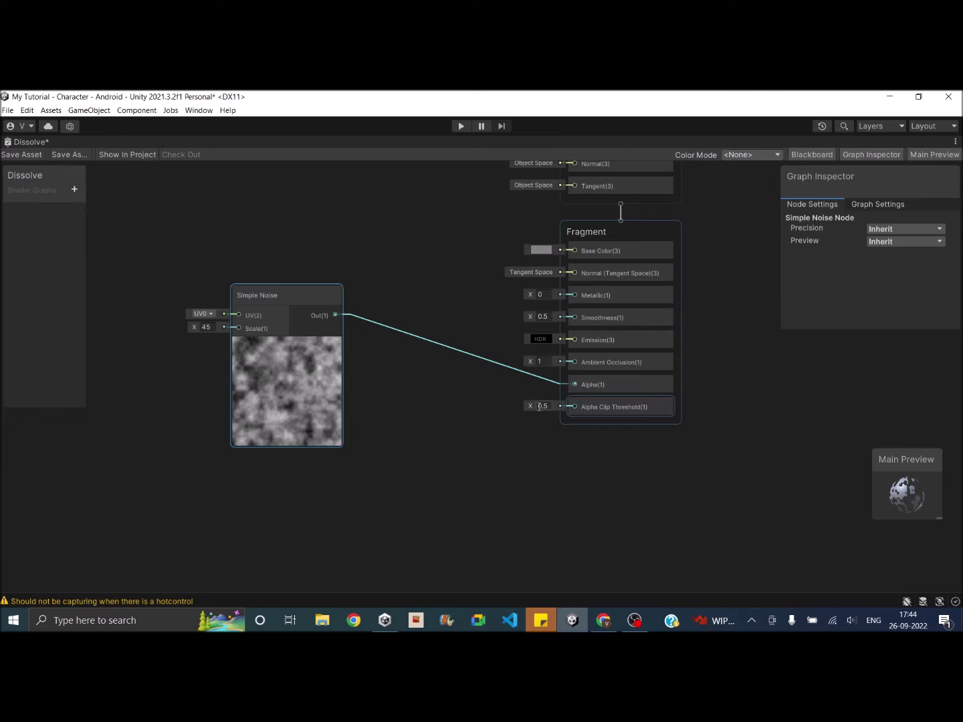
Vary the Alpha Clip Threshold between about 0.06 and 1.08 to test the dissolve in the preview.
{"action": "left_click_drag", "start_coordinate": [534, 407], "coordinate": [522, 407]}
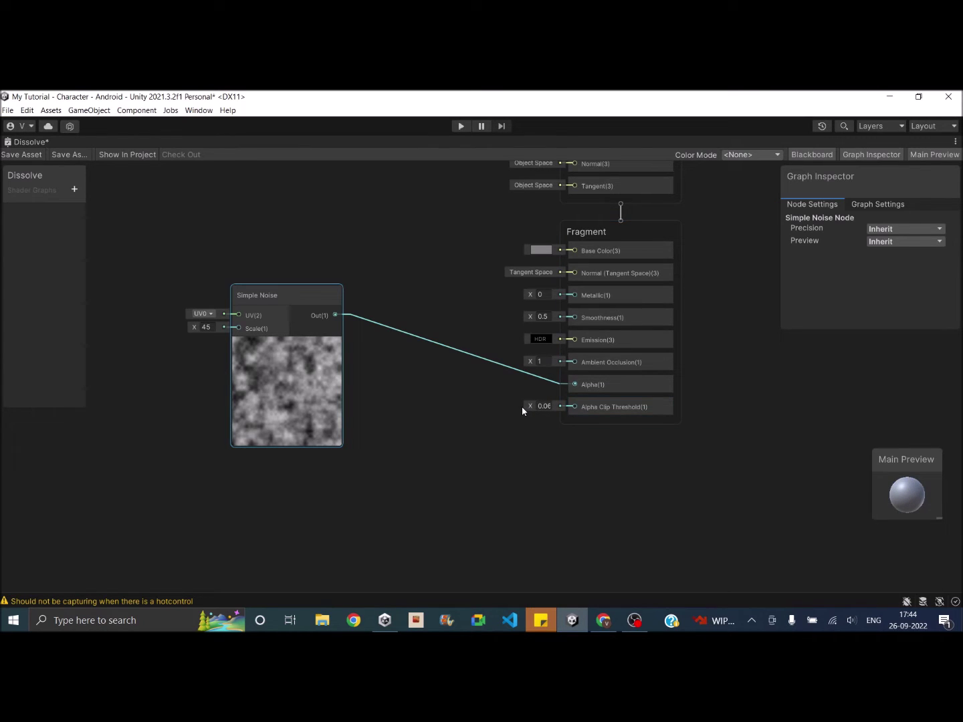
{"action": "left_click_drag", "start_coordinate": [521, 410], "coordinate": [550, 418]}
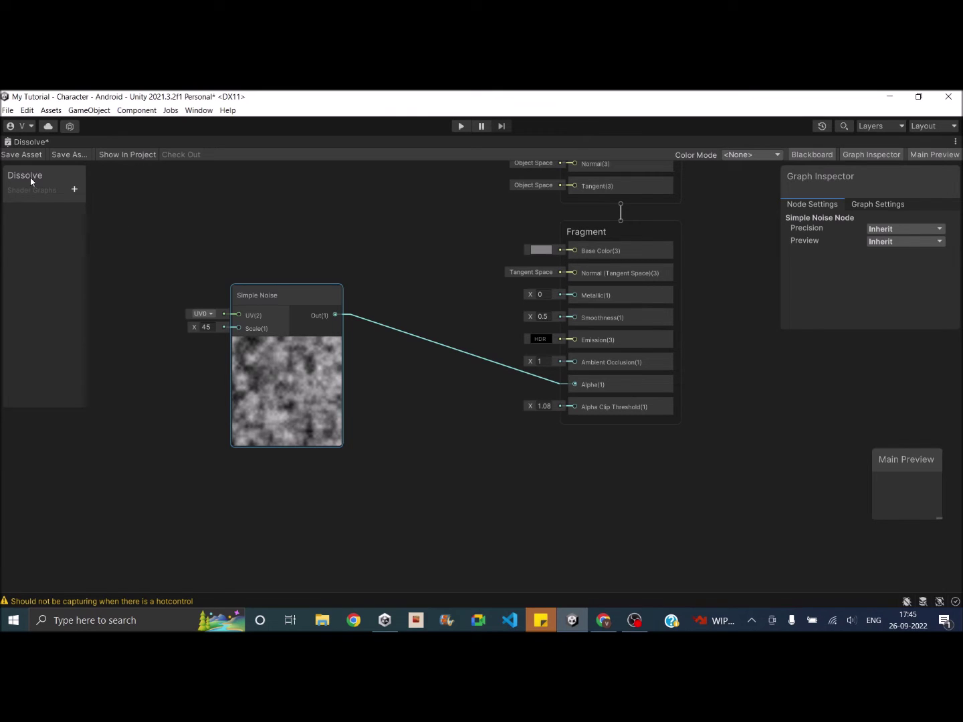
Create a Float property named Clipping_value and connect its node to the Fragment's Alpha Clip Threshold.
{"action": "left_click", "coordinate": [74, 189]}
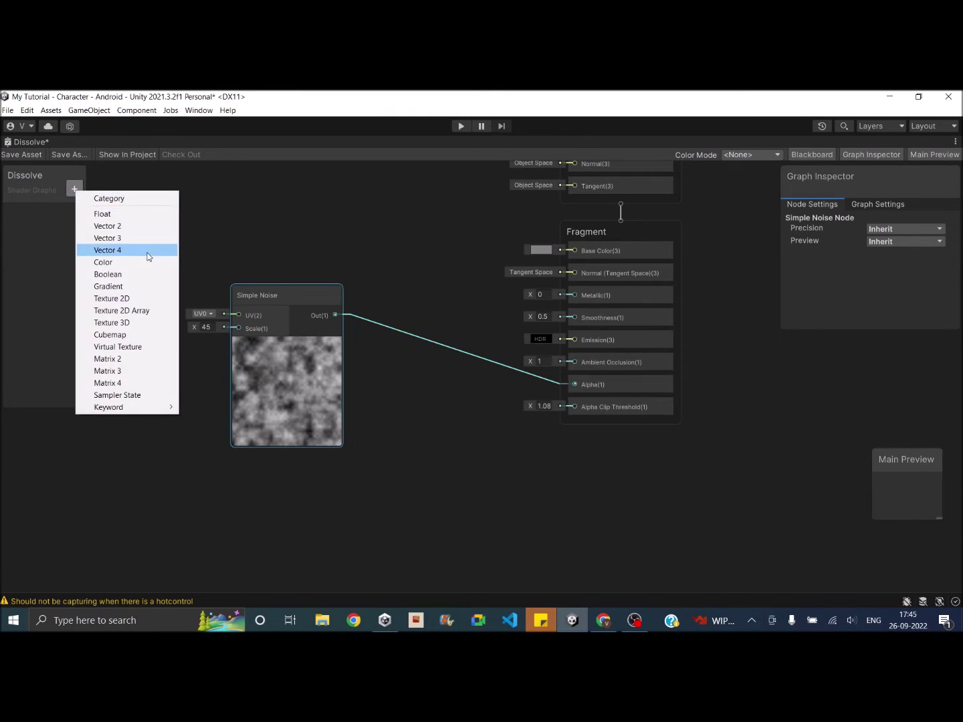
{"action": "left_click", "coordinate": [145, 214]}
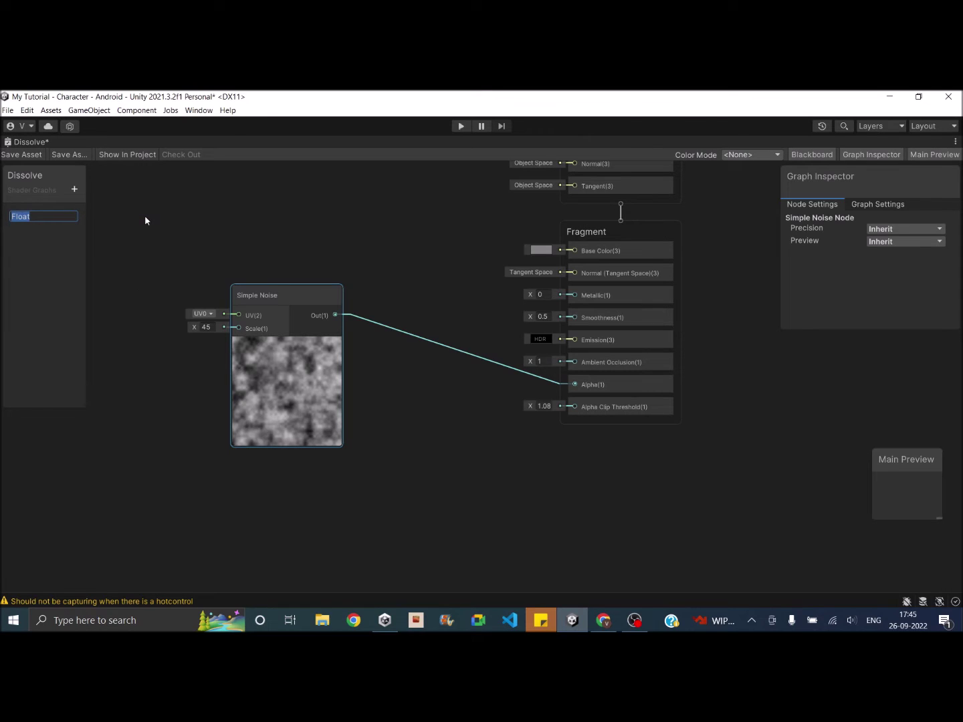
{"action": "type", "text": "Clipping_value"}
{"action": "key", "text": "Return"}
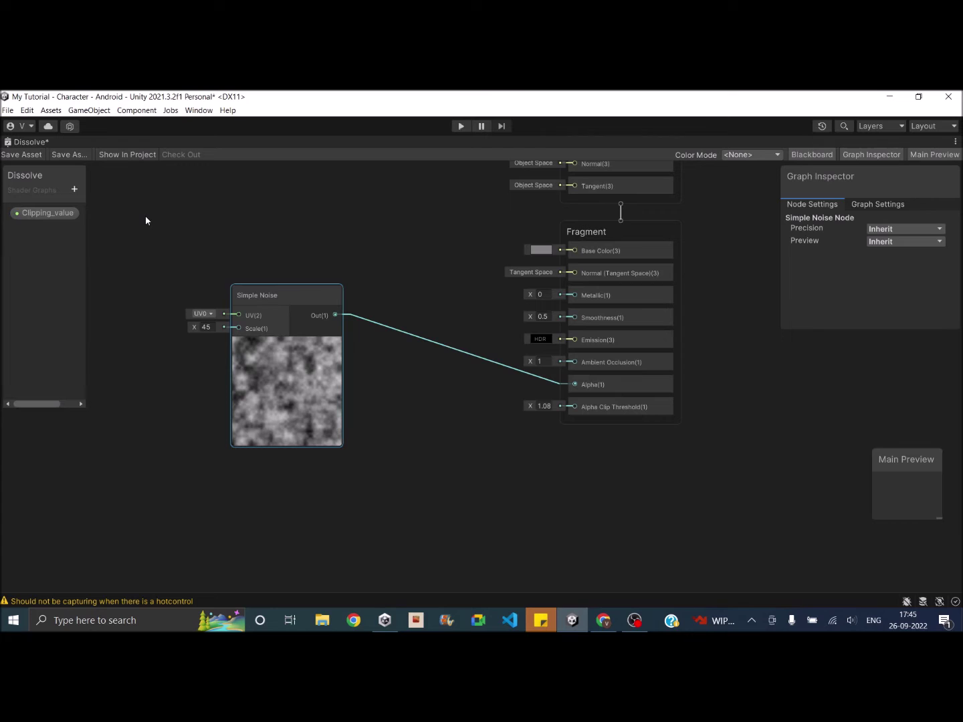
{"action": "left_click_drag", "start_coordinate": [42, 218], "coordinate": [444, 424]}
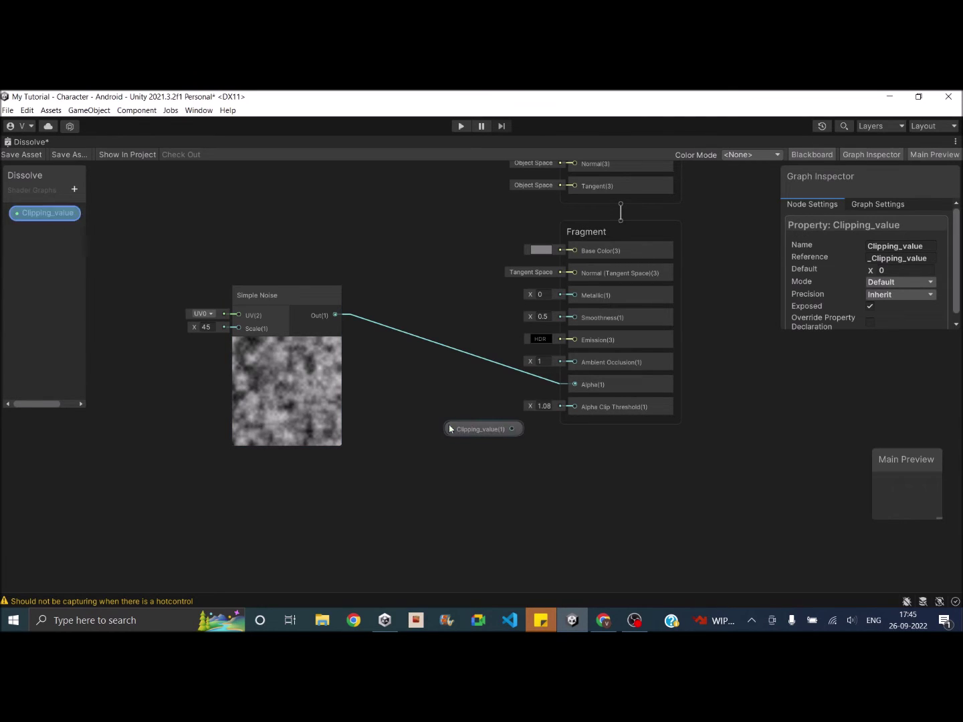
{"action": "left_click_drag", "start_coordinate": [521, 428], "coordinate": [569, 407]}
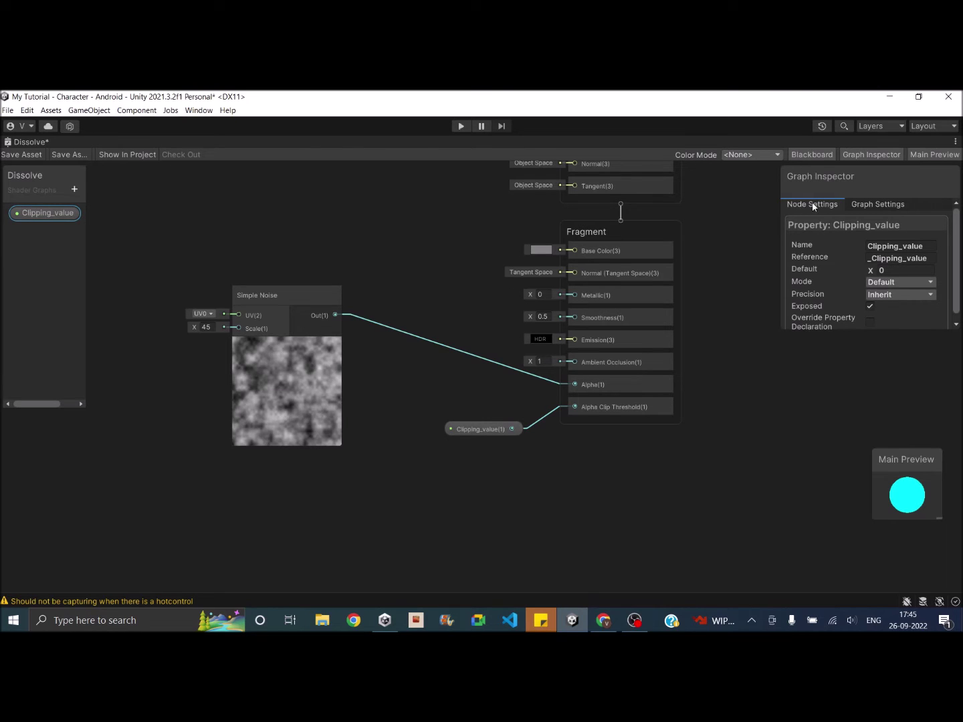
Switch the Clipping_value property to Slider mode and save the Dissolve graph asset.
{"action": "left_click", "coordinate": [896, 283]}
{"action": "left_click", "coordinate": [900, 308]}
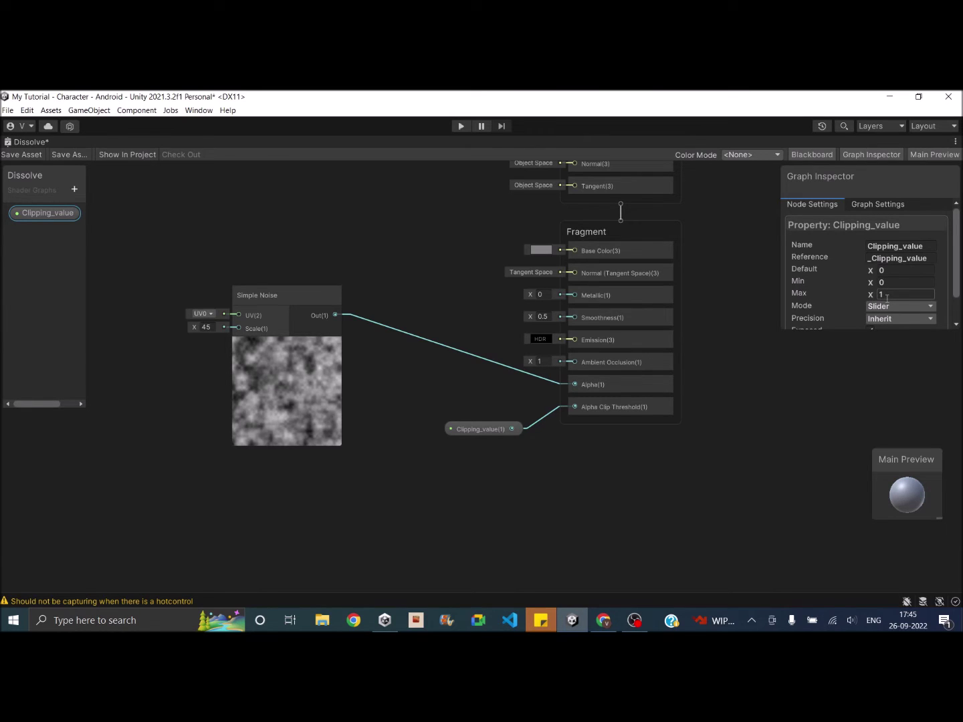
{"action": "left_click", "coordinate": [22, 154]}
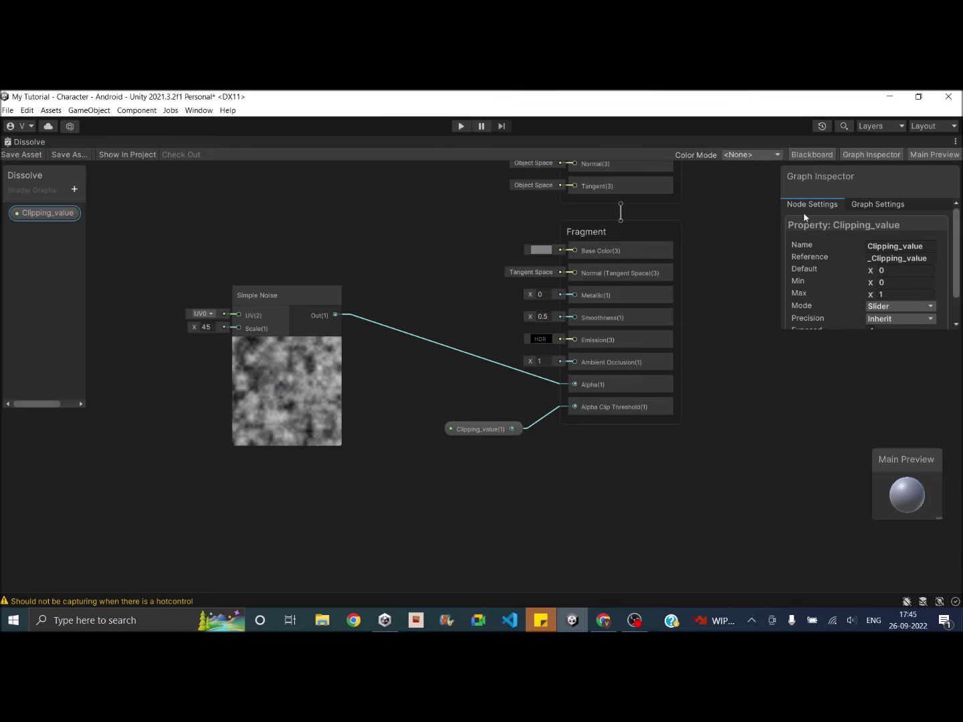
Restore the normal editor layout and test the Dissolve_effect material's Clipping_value slider on the cube in the scene, returning it to 0.
{"action": "left_click", "coordinate": [955, 142]}
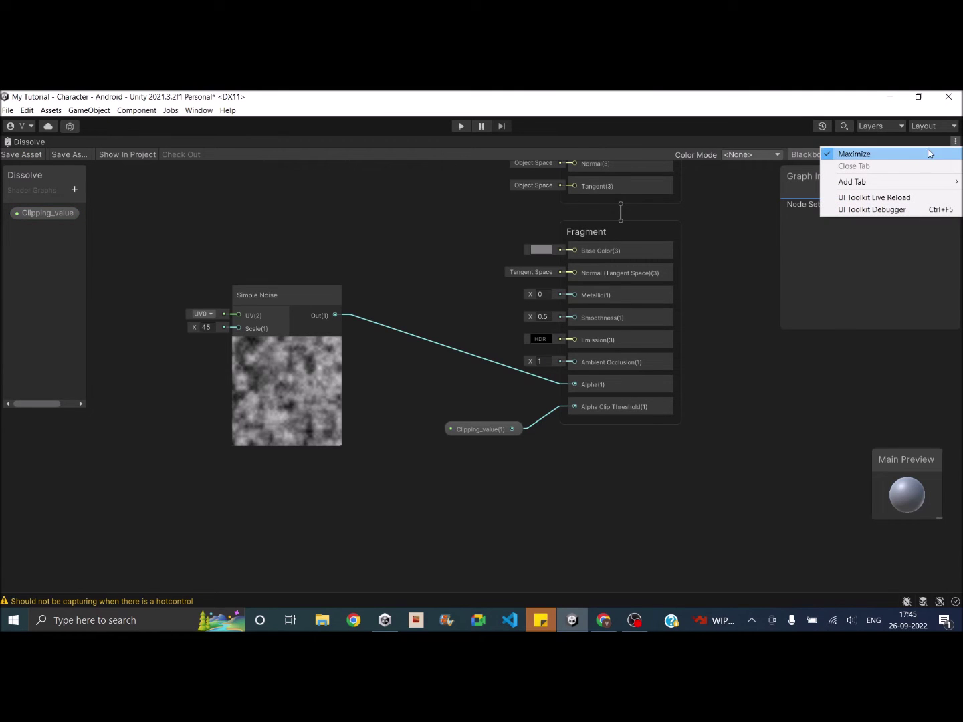
{"action": "left_click", "coordinate": [892, 158]}
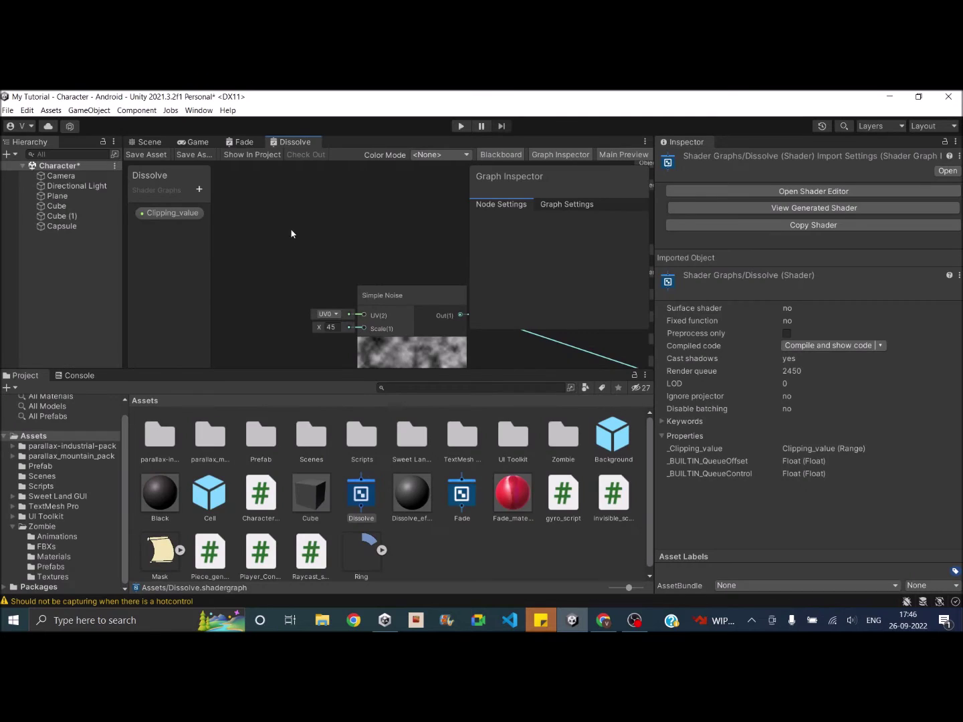
{"action": "left_click", "coordinate": [421, 499]}
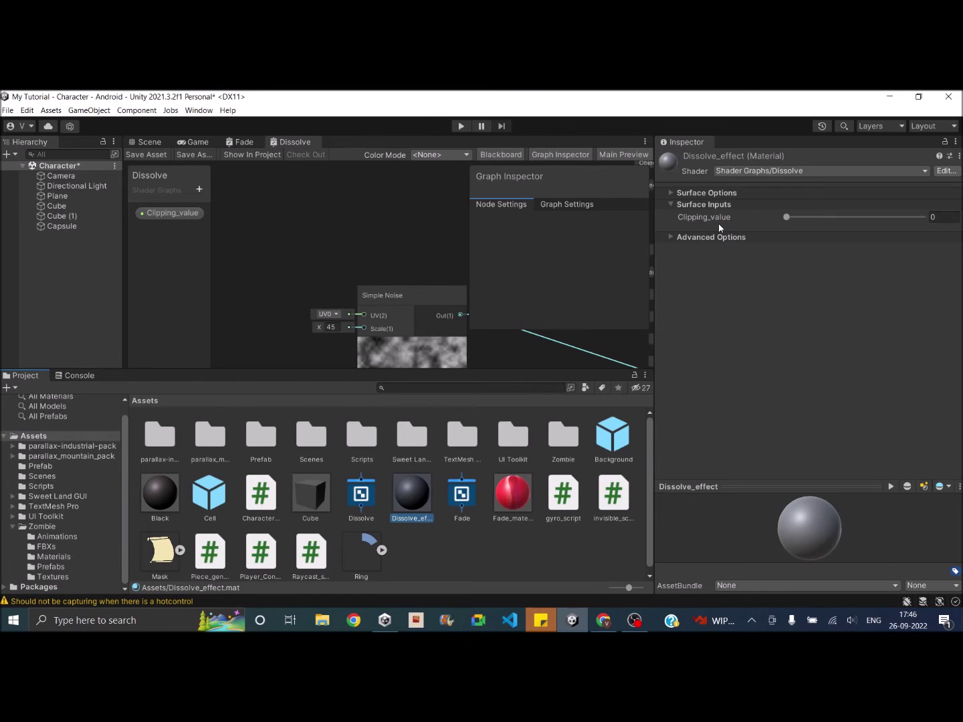
{"action": "mouse_move", "coordinate": [787, 221]}
{"action": "left_mouse_down"}
{"action": "mouse_move", "coordinate": [912, 222]}
{"action": "mouse_move", "coordinate": [784, 225]}
{"action": "left_mouse_up"}
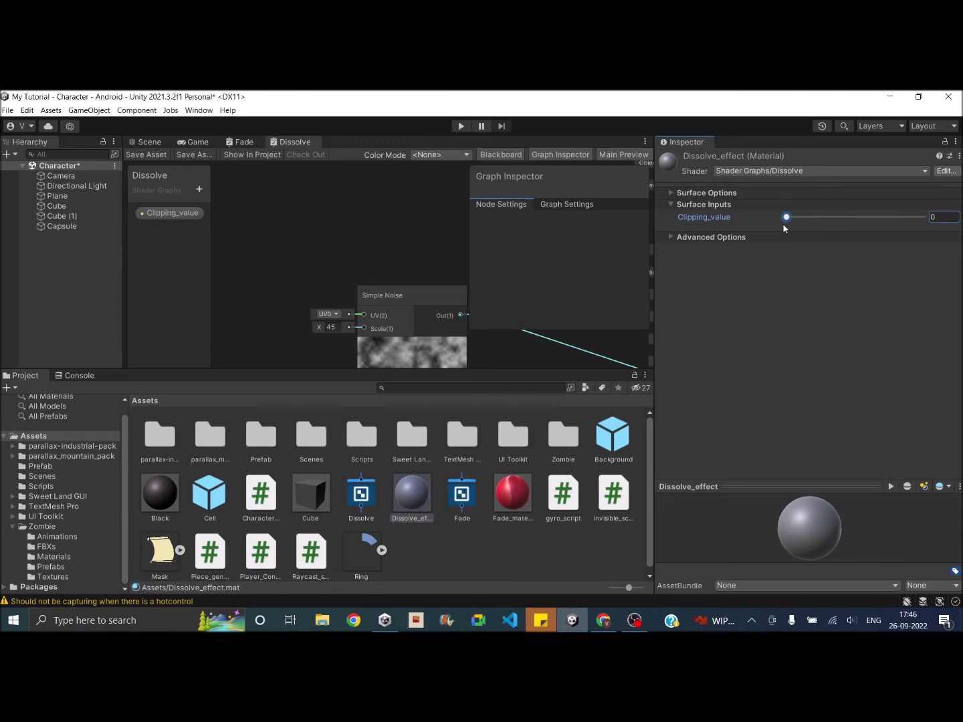
{"action": "left_click", "coordinate": [147, 141]}
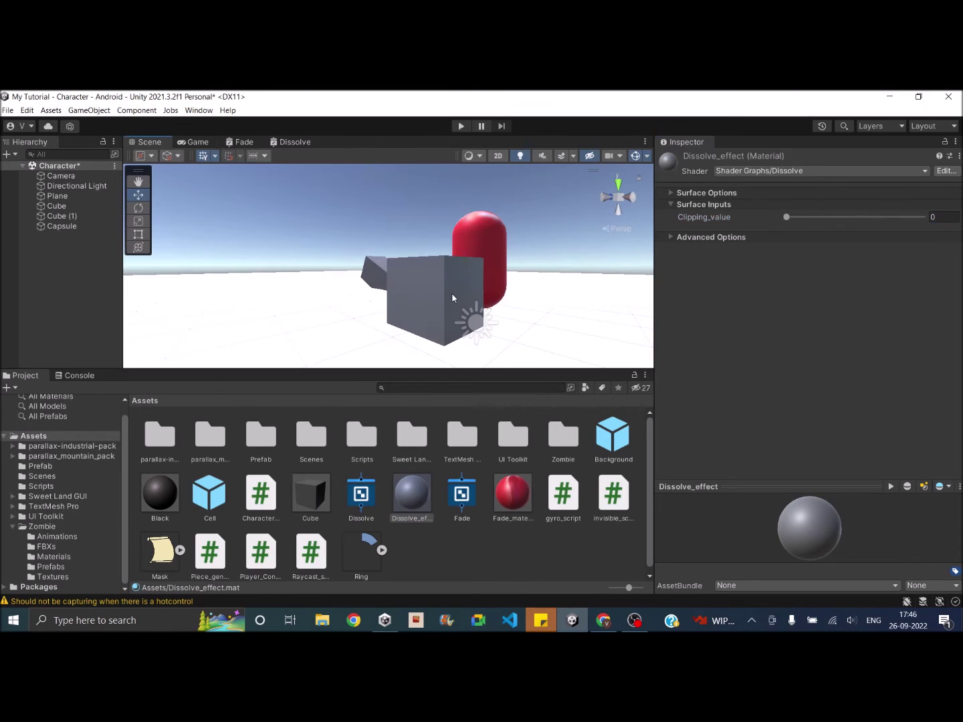
{"action": "mouse_move", "coordinate": [785, 217]}
{"action": "left_mouse_down"}
{"action": "mouse_move", "coordinate": [922, 219]}
{"action": "mouse_move", "coordinate": [781, 238]}
{"action": "left_mouse_up"}
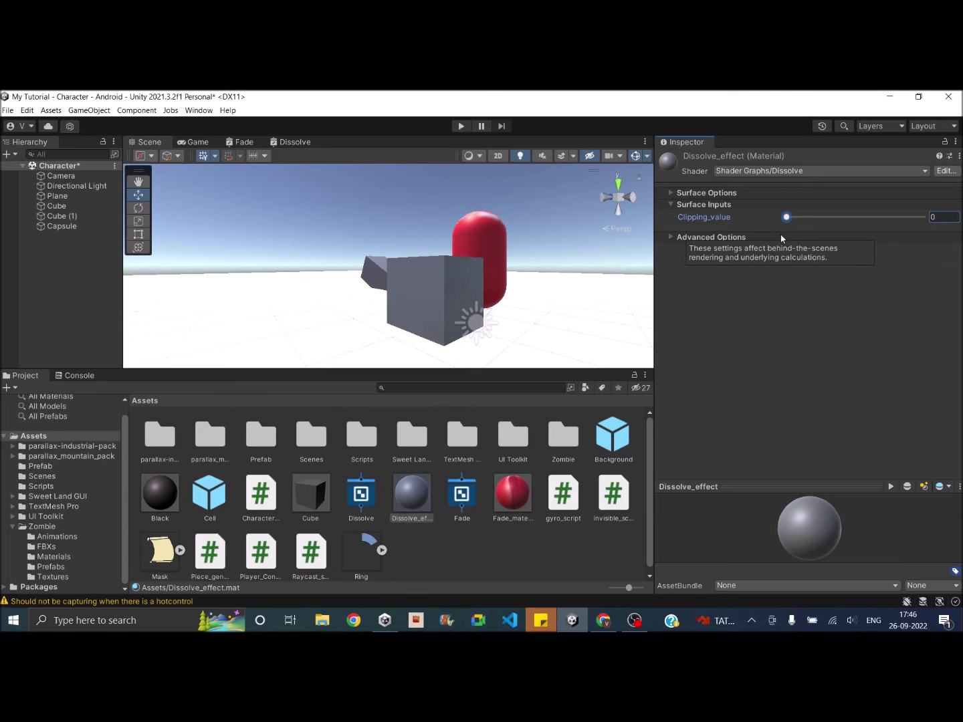
{"action": "mouse_move", "coordinate": [787, 219]}
{"action": "left_mouse_down"}
{"action": "mouse_move", "coordinate": [902, 224]}
{"action": "mouse_move", "coordinate": [786, 228]}
{"action": "left_mouse_up"}
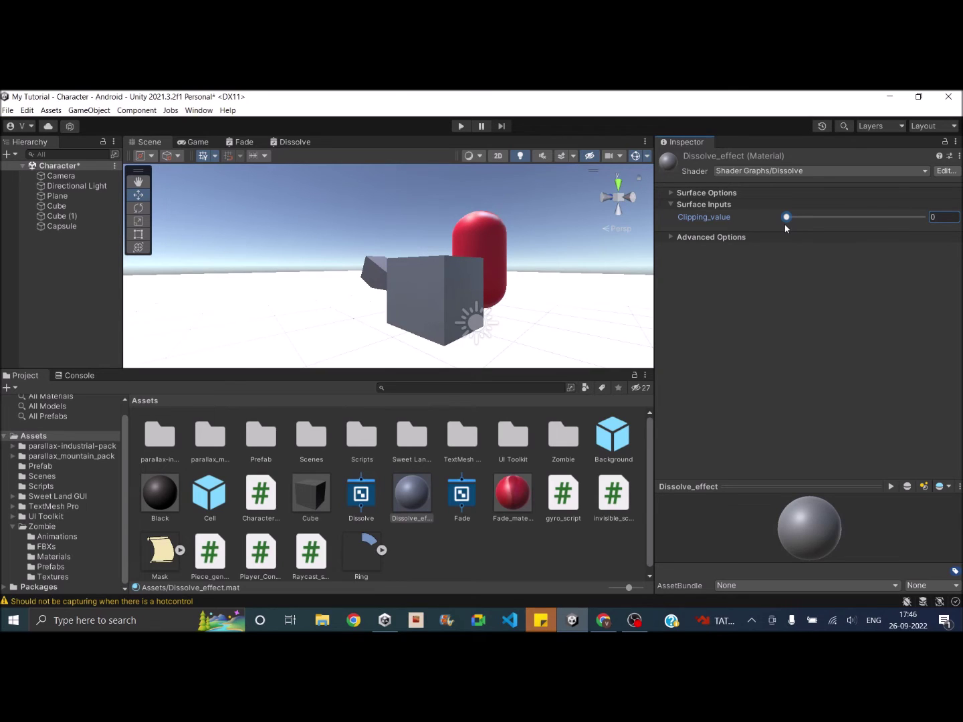
Return to the Dissolve graph in a maximized view and add a Texture 2D Asset node.
{"action": "left_click", "coordinate": [296, 141]}
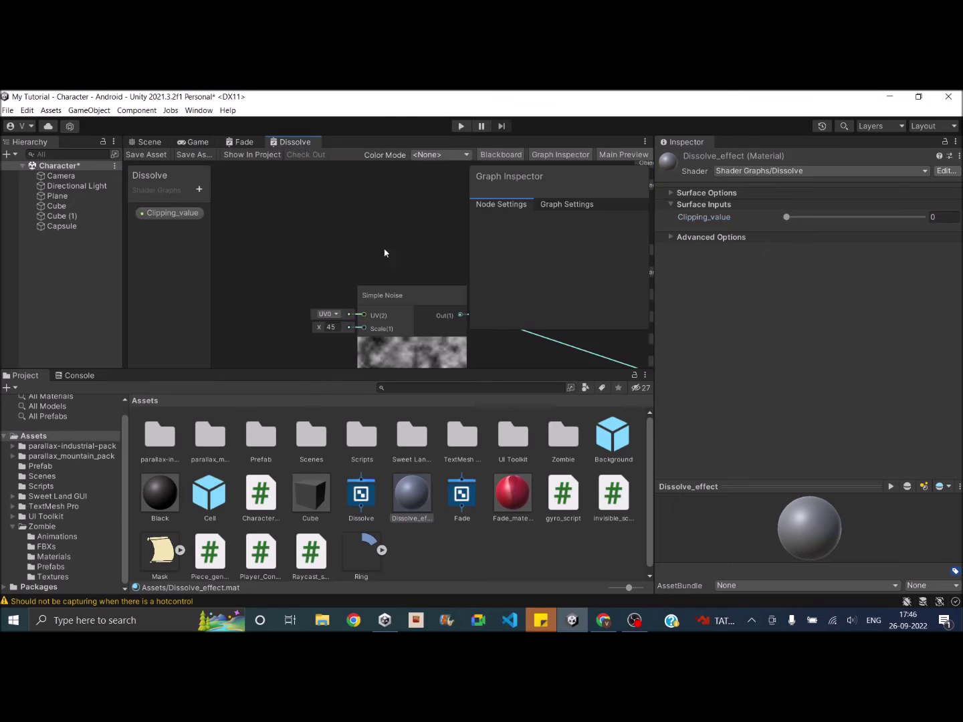
{"action": "key", "text": "shift+space"}
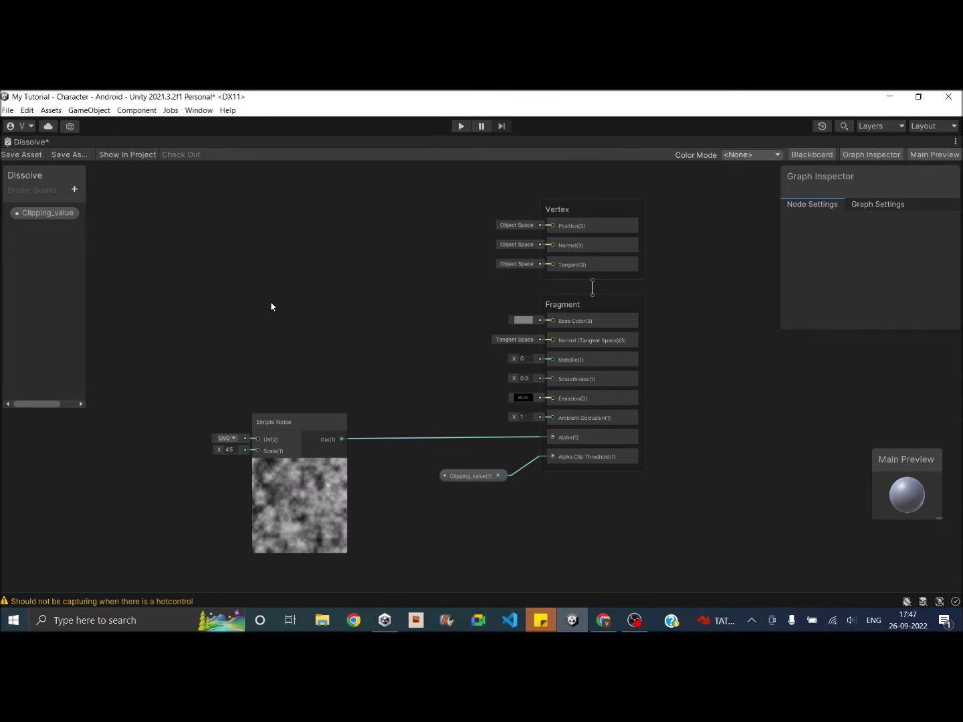
{"action": "right_click", "coordinate": [167, 207]}
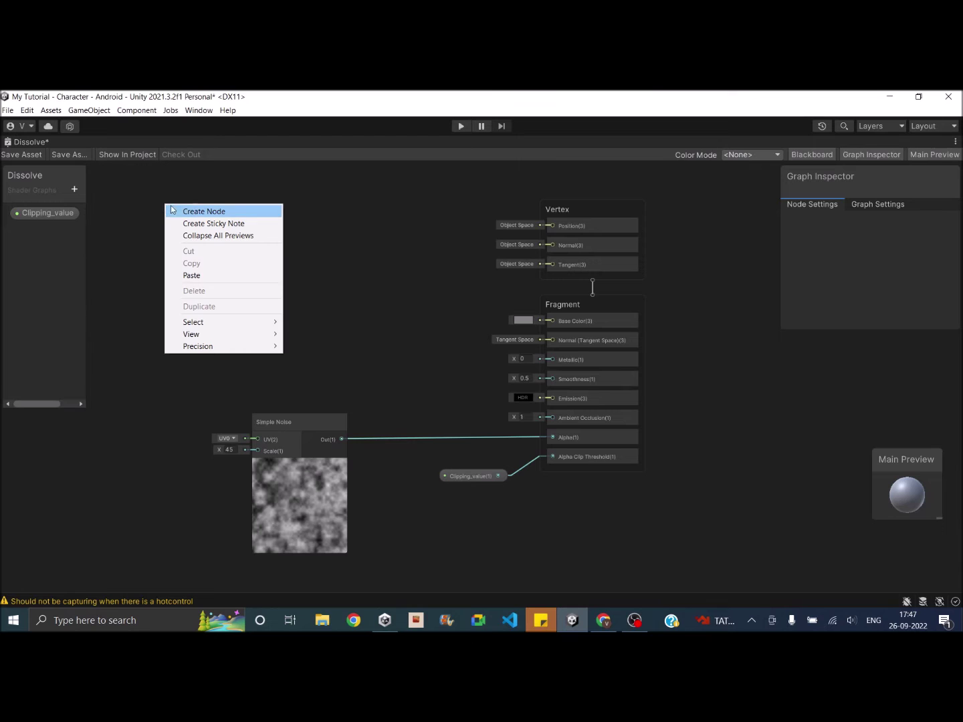
{"action": "left_click", "coordinate": [176, 211]}
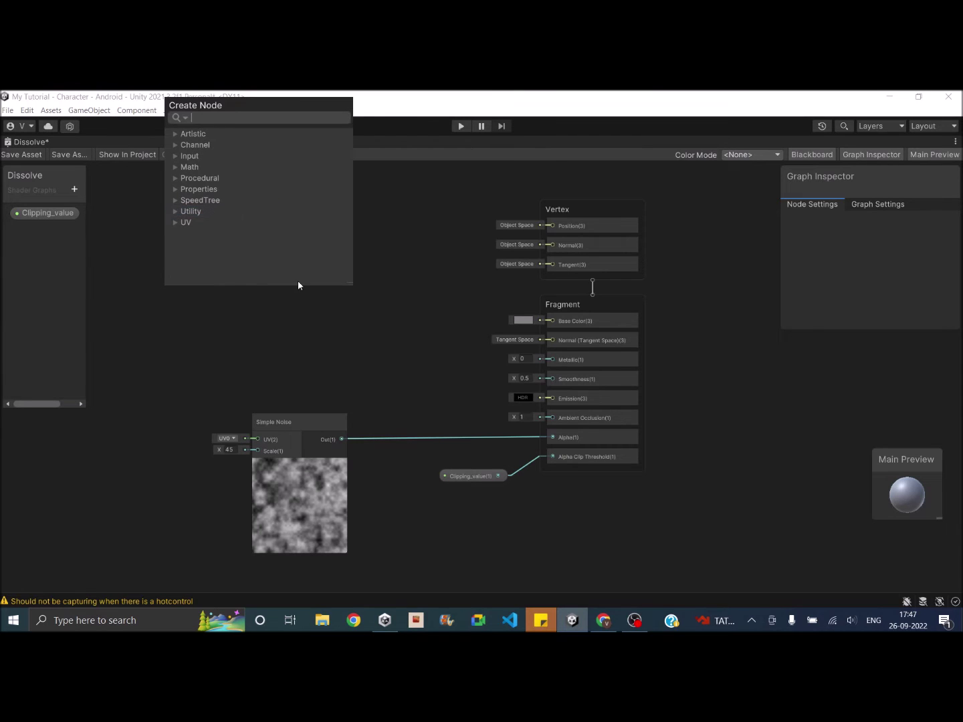
{"action": "type", "text": "texture"}
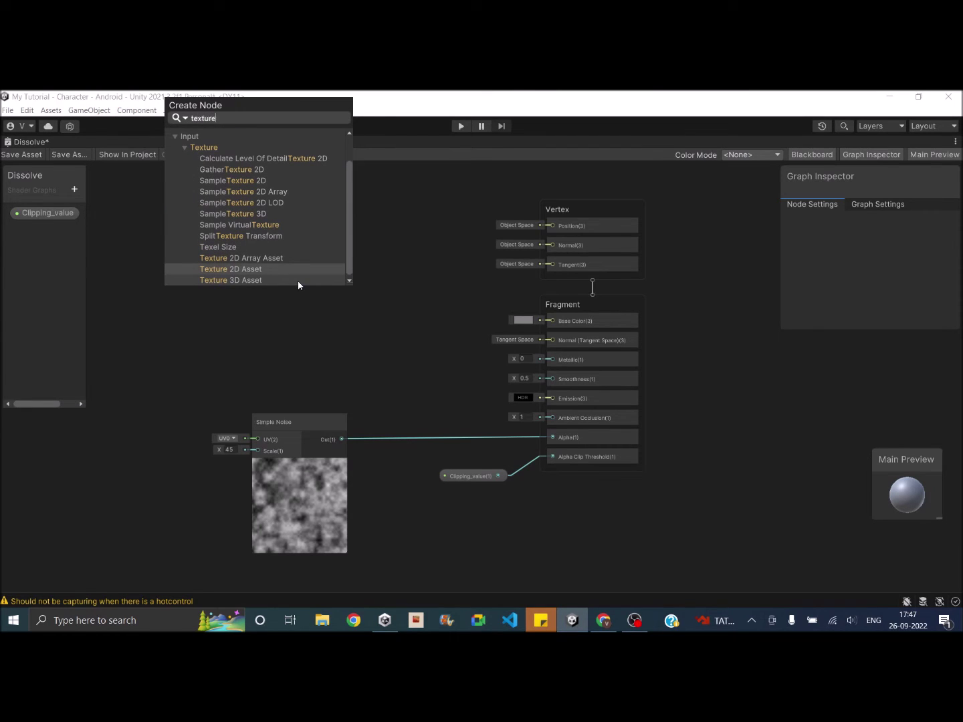
{"action": "left_click", "coordinate": [237, 270]}
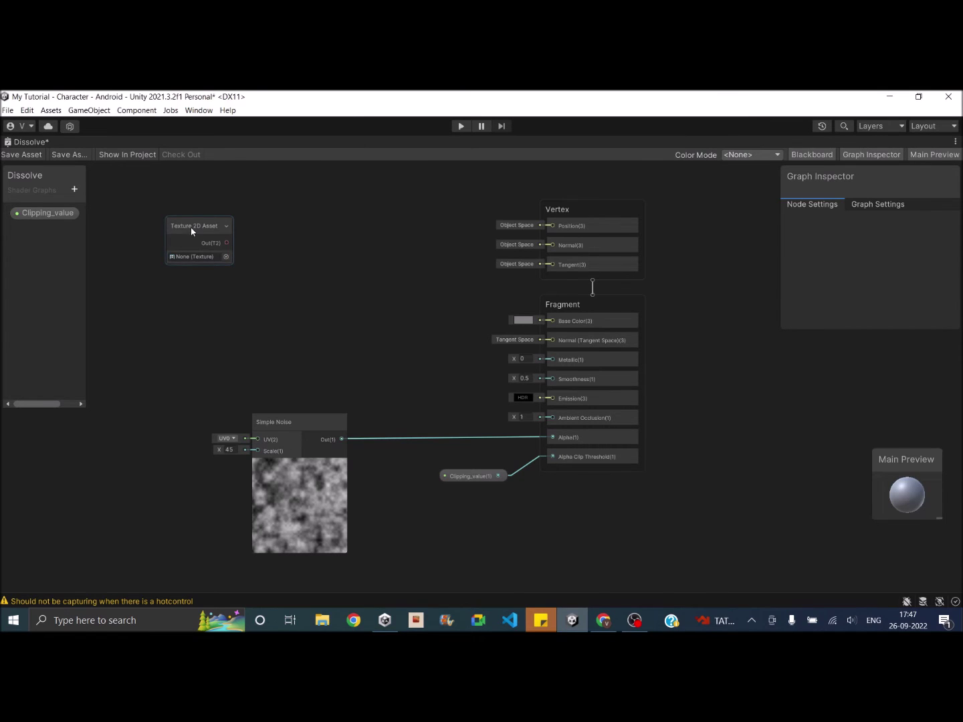
{"action": "left_click", "coordinate": [191, 232]}
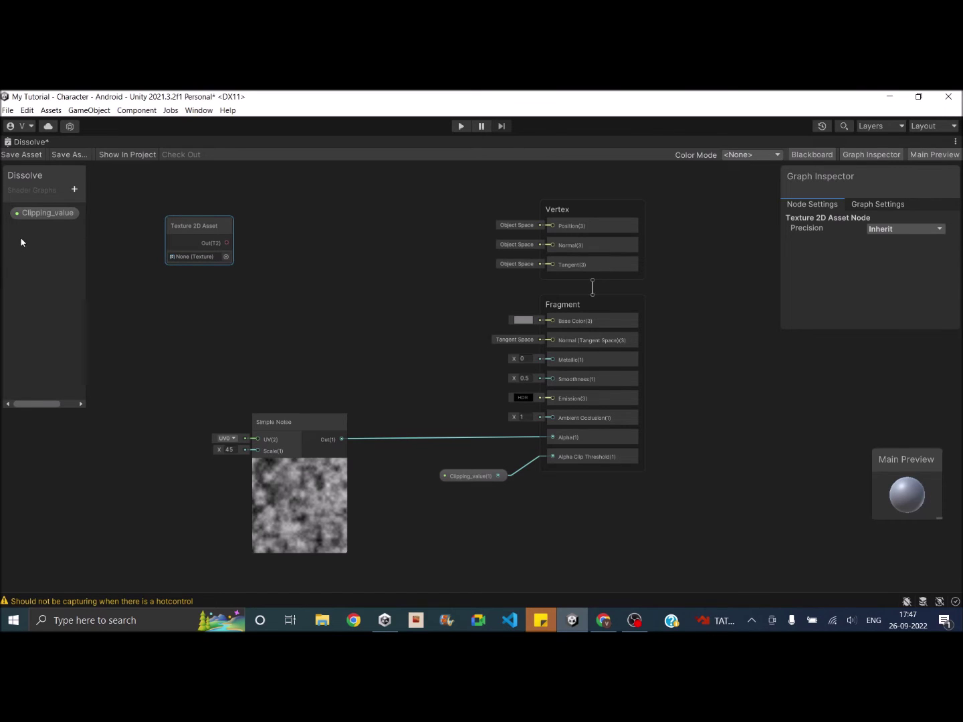
Convert the Texture 2D Asset node to a property and move its node closer to the Blackboard.
{"action": "right_click", "coordinate": [196, 227]}
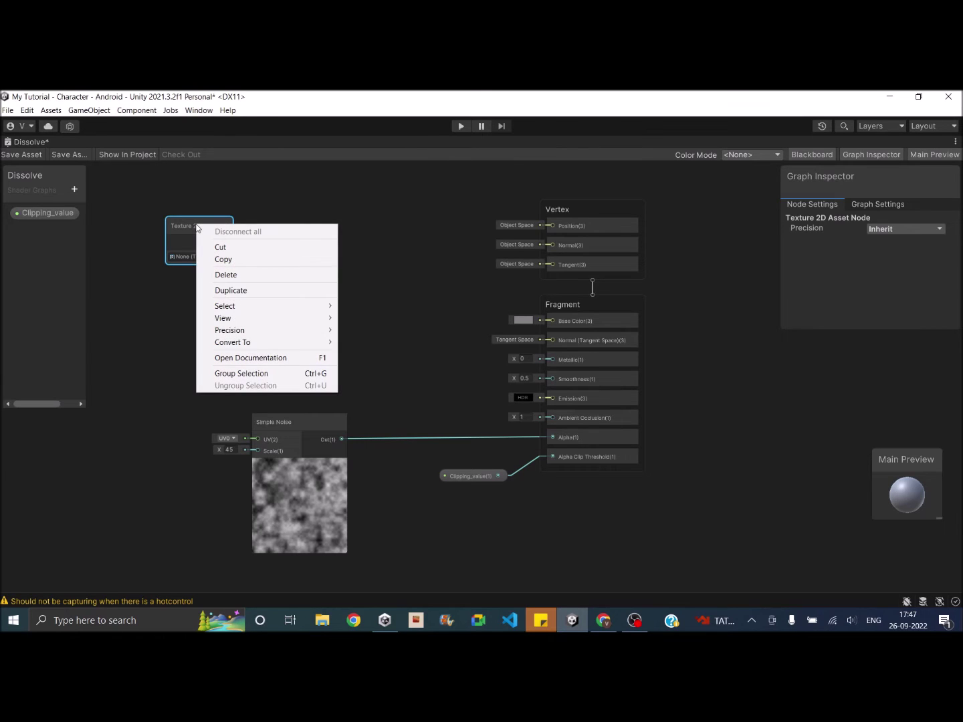
{"action": "mouse_move", "coordinate": [265, 346]}
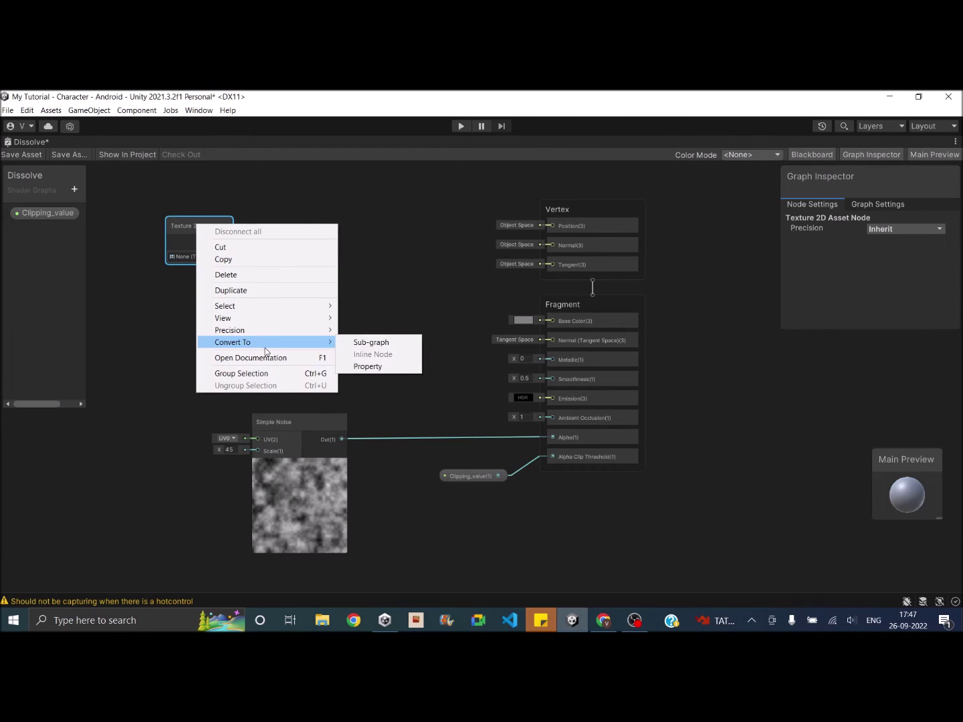
{"action": "left_click", "coordinate": [363, 368]}
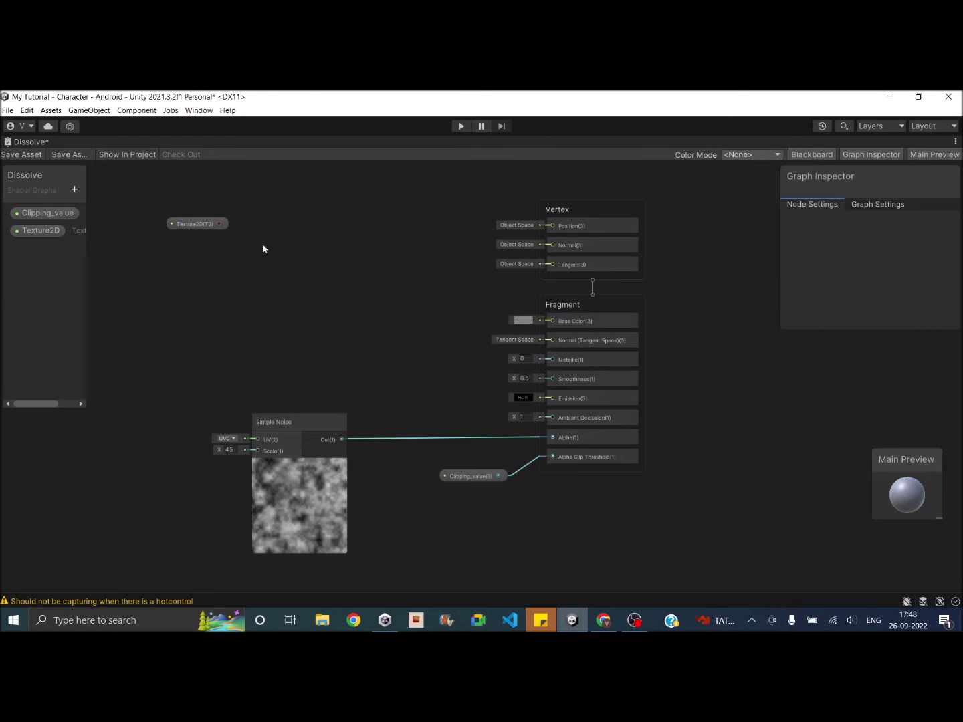
{"action": "left_click_drag", "start_coordinate": [202, 225], "coordinate": [169, 247]}
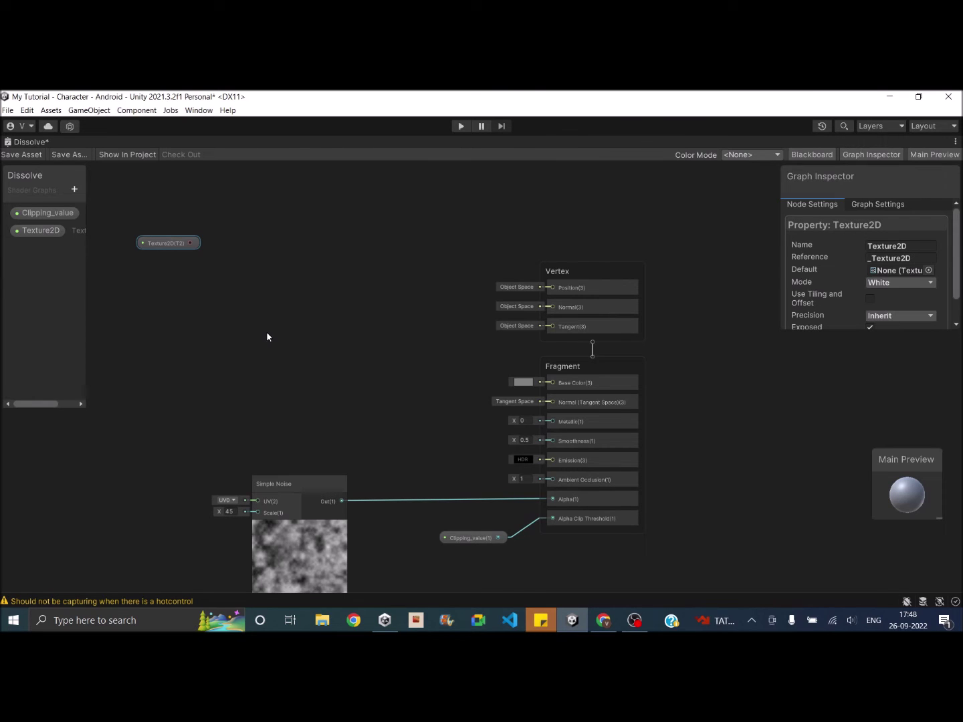
Add a Sample Texture 2D node and place it beside the Texture2D property node.
{"action": "right_click", "coordinate": [237, 262]}
{"action": "left_click", "coordinate": [282, 273]}
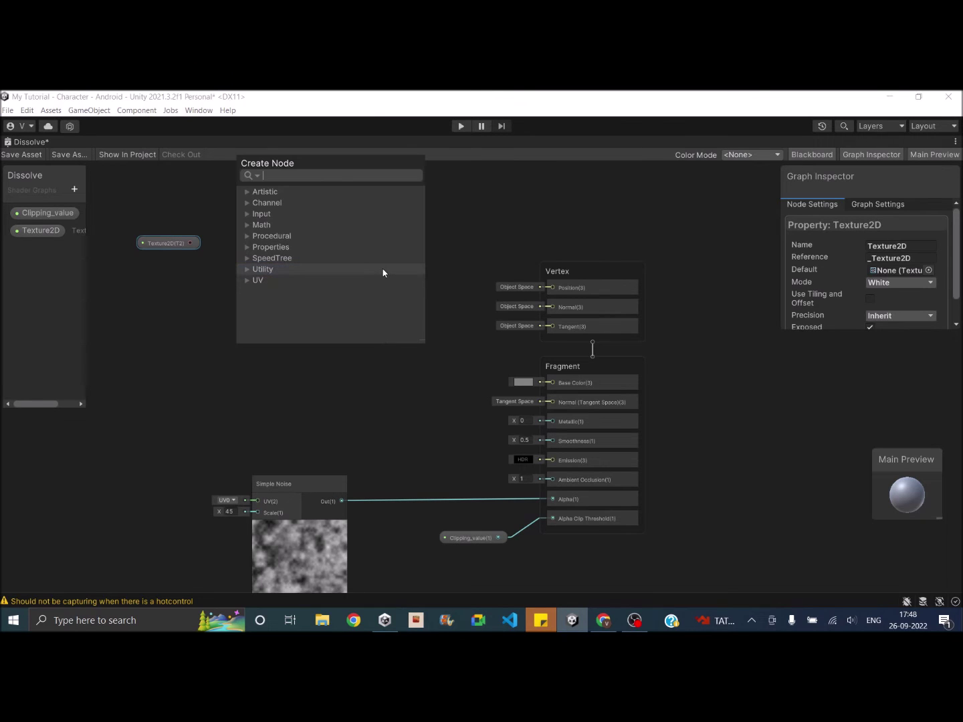
{"action": "type", "text": "sampl"}
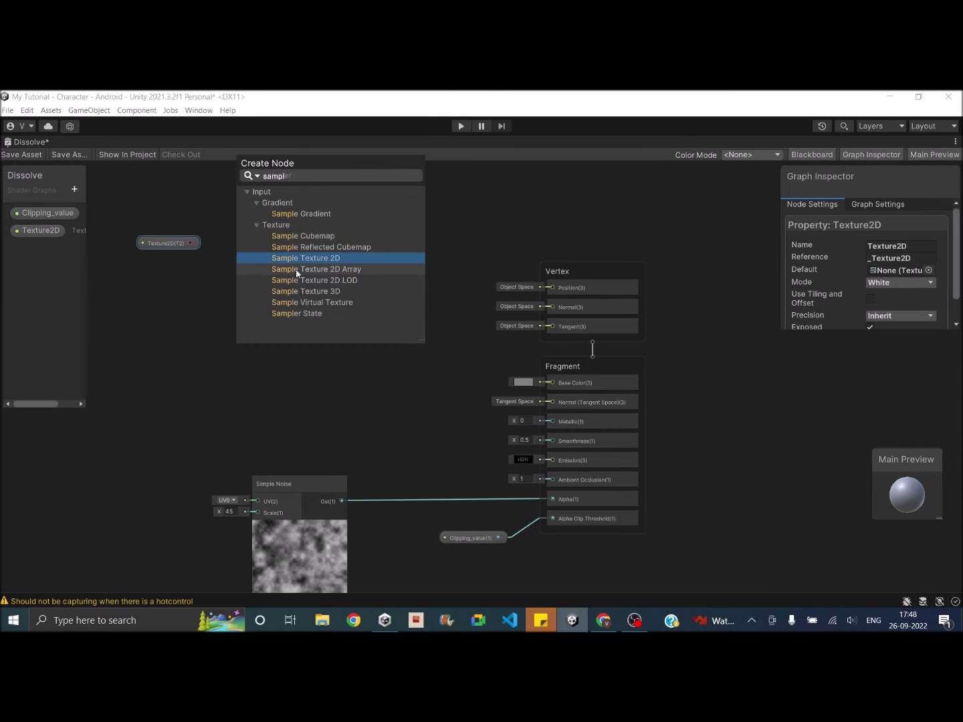
{"action": "left_click", "coordinate": [317, 263]}
{"action": "left_click_drag", "start_coordinate": [280, 288], "coordinate": [298, 251]}
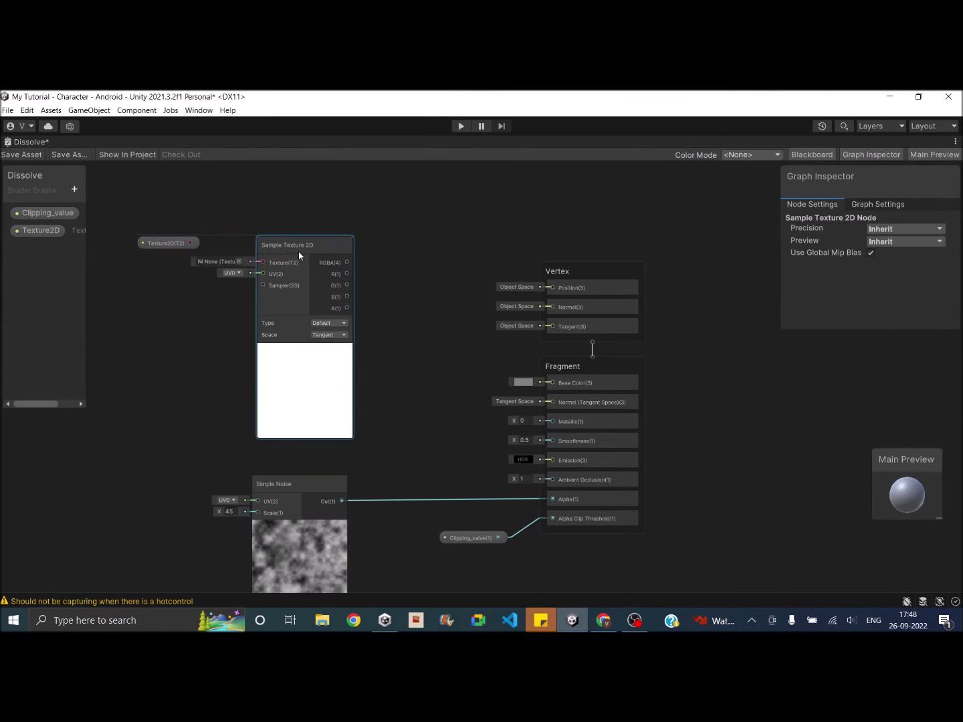
Feed the Texture2D property into Sample Texture 2D, connect its RGBA output to the Fragment's Base Color, and save the graph asset.
{"action": "left_click_drag", "start_coordinate": [189, 244], "coordinate": [551, 417]}
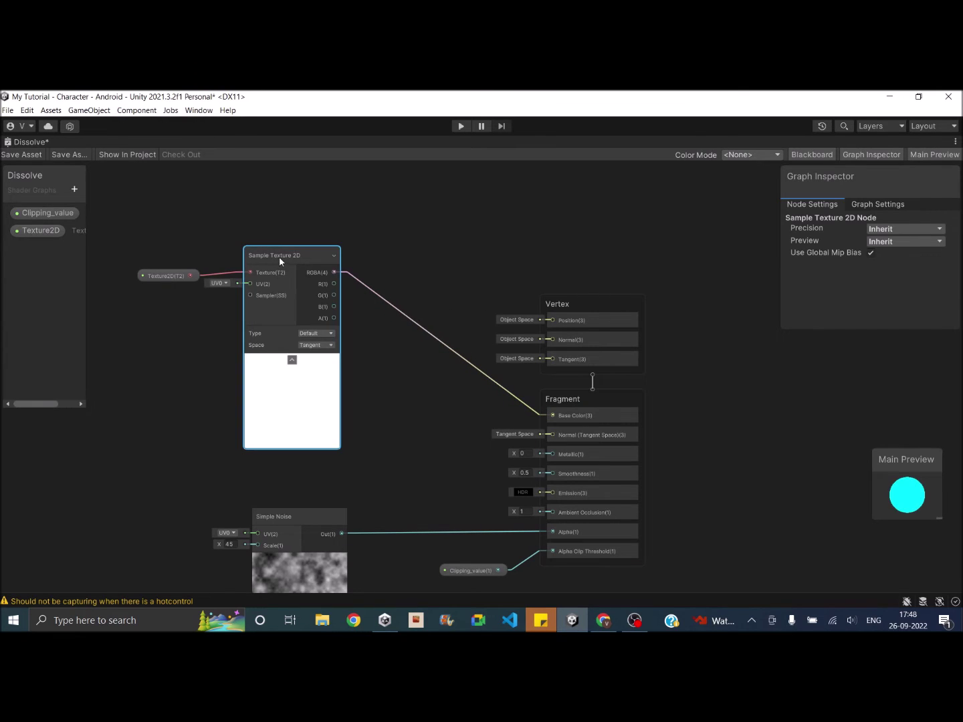
{"action": "left_click_drag", "start_coordinate": [280, 256], "coordinate": [280, 265]}
{"action": "left_click", "coordinate": [21, 154]}
Assign the Zombie texture to the Dissolve_effect material's Texture2D slot and test the Clipping_value slider on the cube, returning it to 0.
{"action": "left_click", "coordinate": [954, 141]}
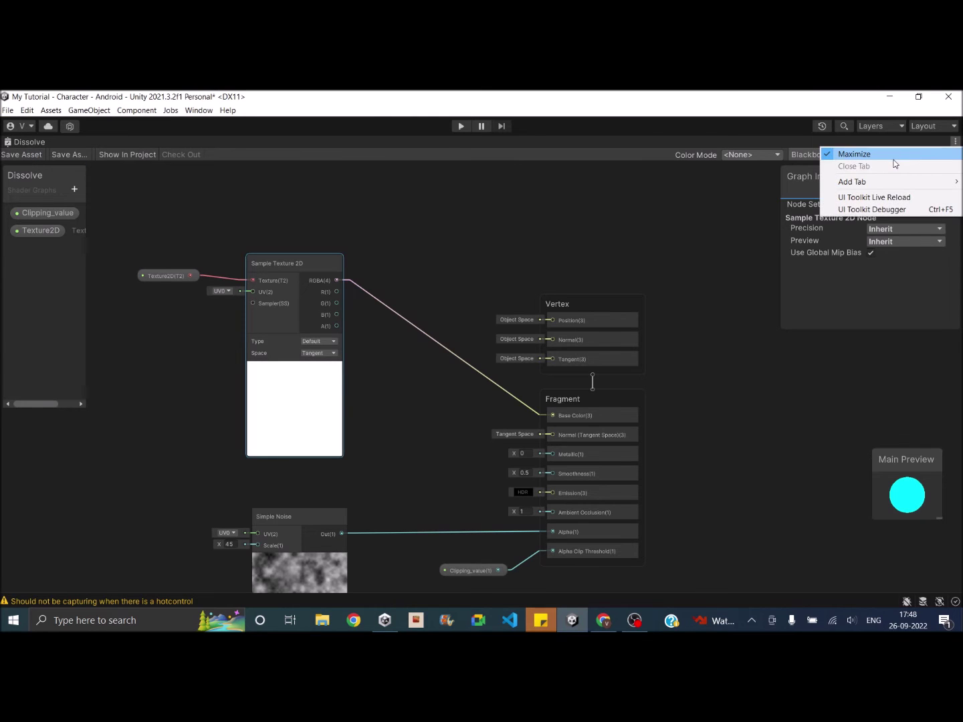
{"action": "left_click", "coordinate": [900, 156]}
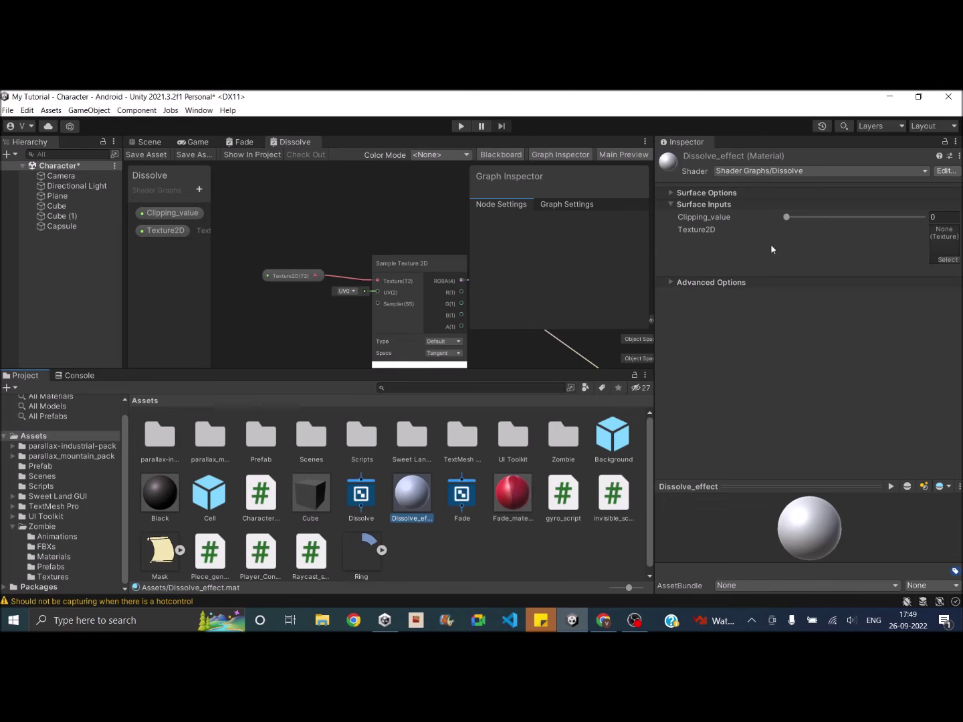
{"action": "left_click", "coordinate": [144, 143]}
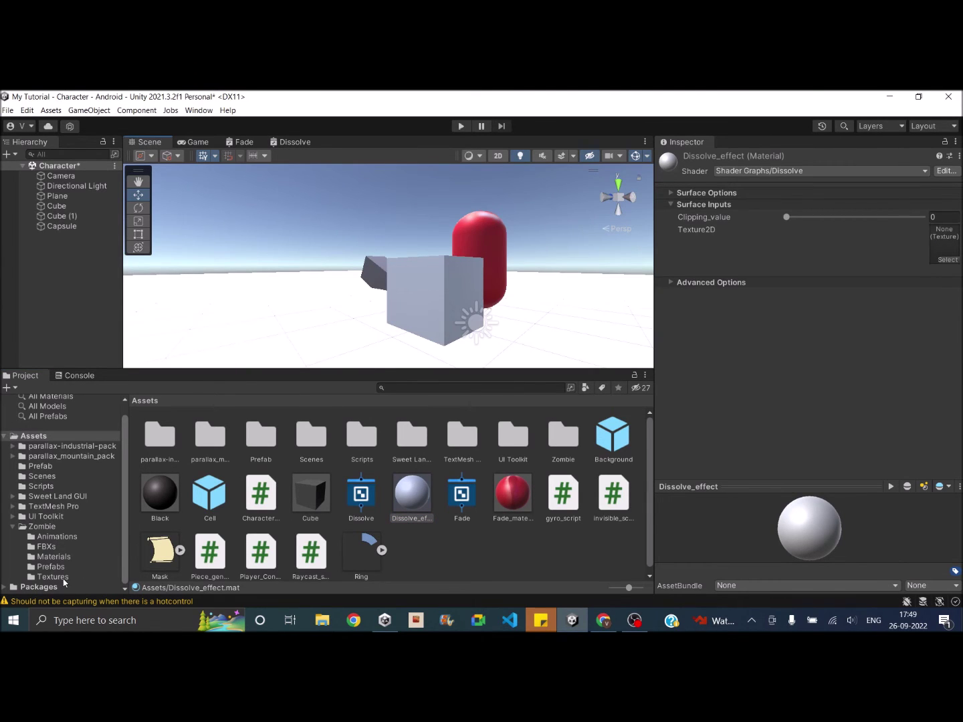
{"action": "left_click", "coordinate": [64, 577]}
{"action": "left_click_drag", "start_coordinate": [151, 442], "coordinate": [956, 246]}
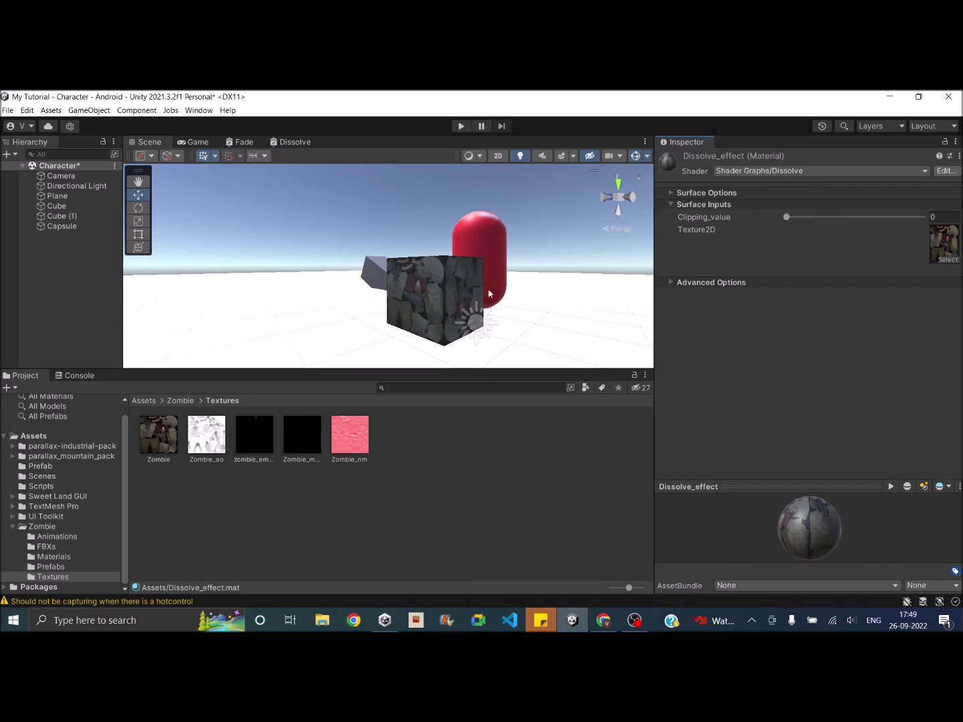
{"action": "left_click_drag", "start_coordinate": [786, 217], "coordinate": [762, 221]}
Return to the Dissolve graph in a maximized view and move the Simple Noise node farther from the Fragment block.
{"action": "left_click", "coordinate": [301, 145]}
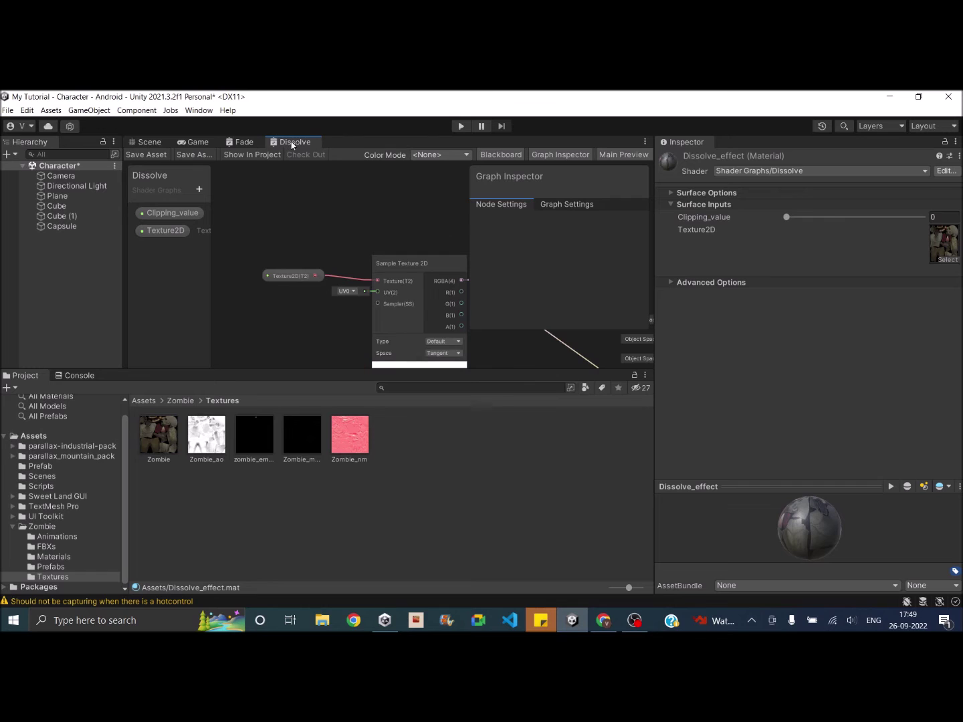
{"action": "double_click", "coordinate": [292, 145]}
{"action": "scroll", "coordinate": [382, 346], "scroll_direction": "down", "scroll_amount": 3}
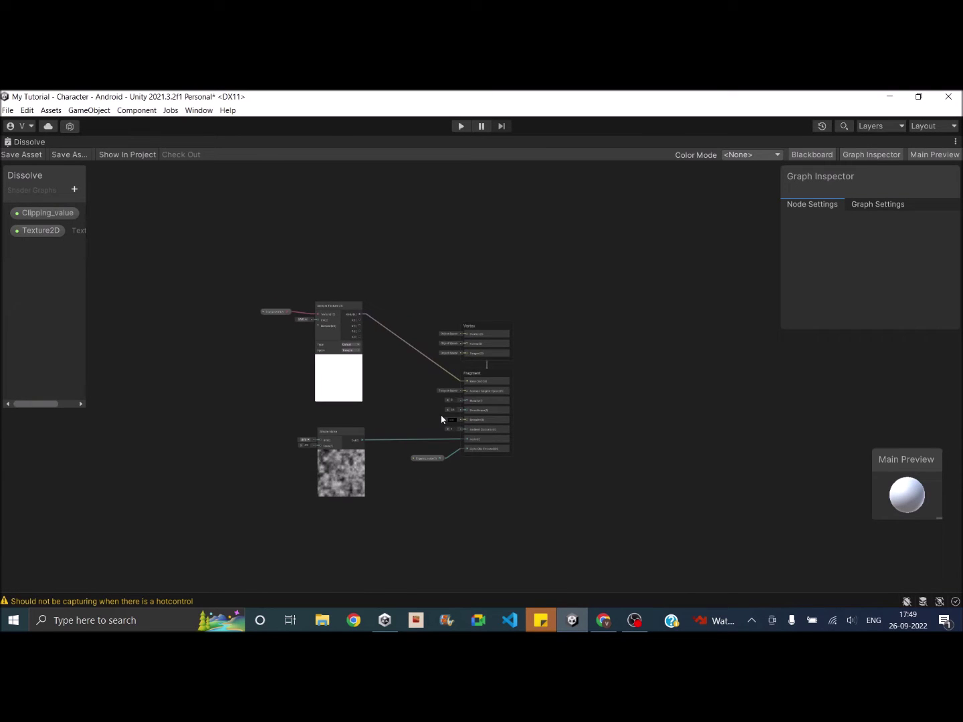
{"action": "scroll", "coordinate": [442, 419], "scroll_direction": "up", "scroll_amount": 5}
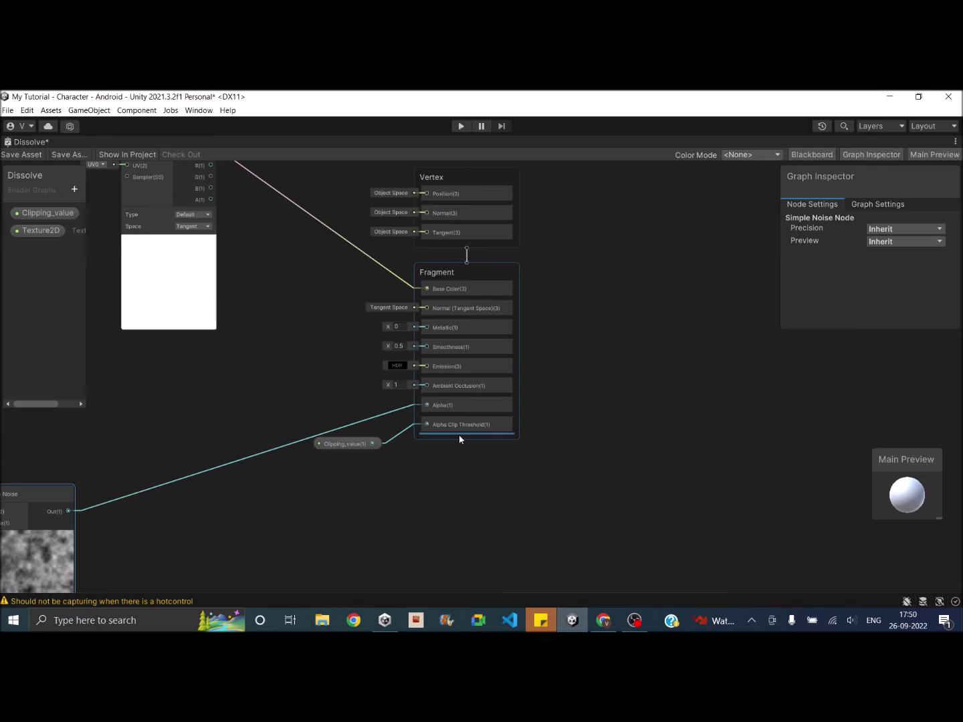
{"action": "scroll", "coordinate": [459, 435], "scroll_direction": "down", "scroll_amount": 3}
Add a Step node and place it below the Sample Texture 2D node, clear of Simple Noise.
{"action": "right_click", "coordinate": [262, 416]}
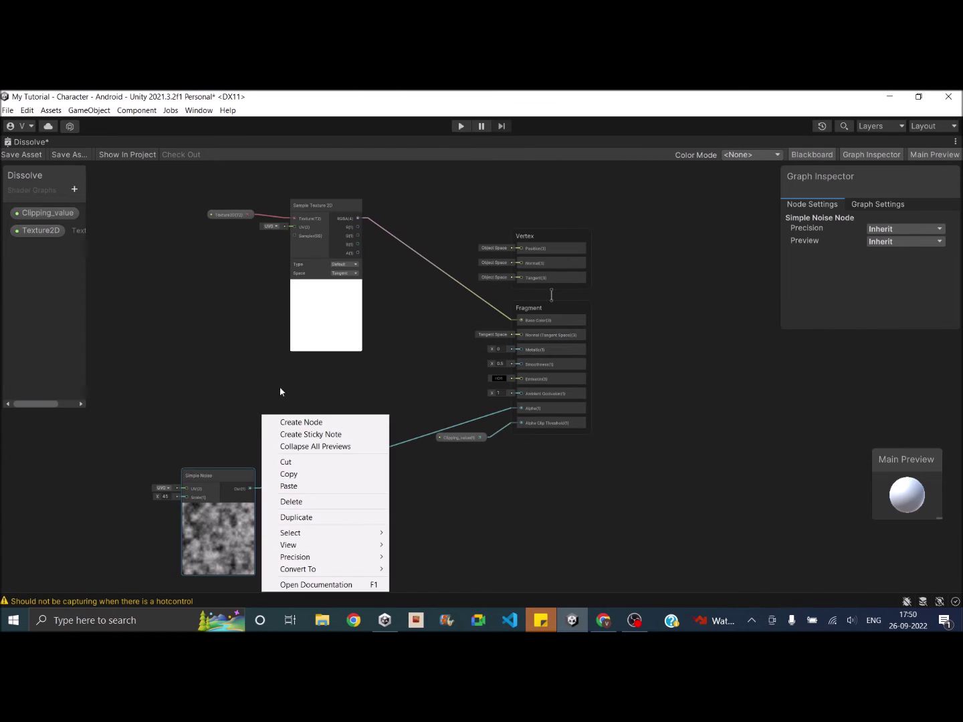
{"action": "left_click", "coordinate": [311, 424]}
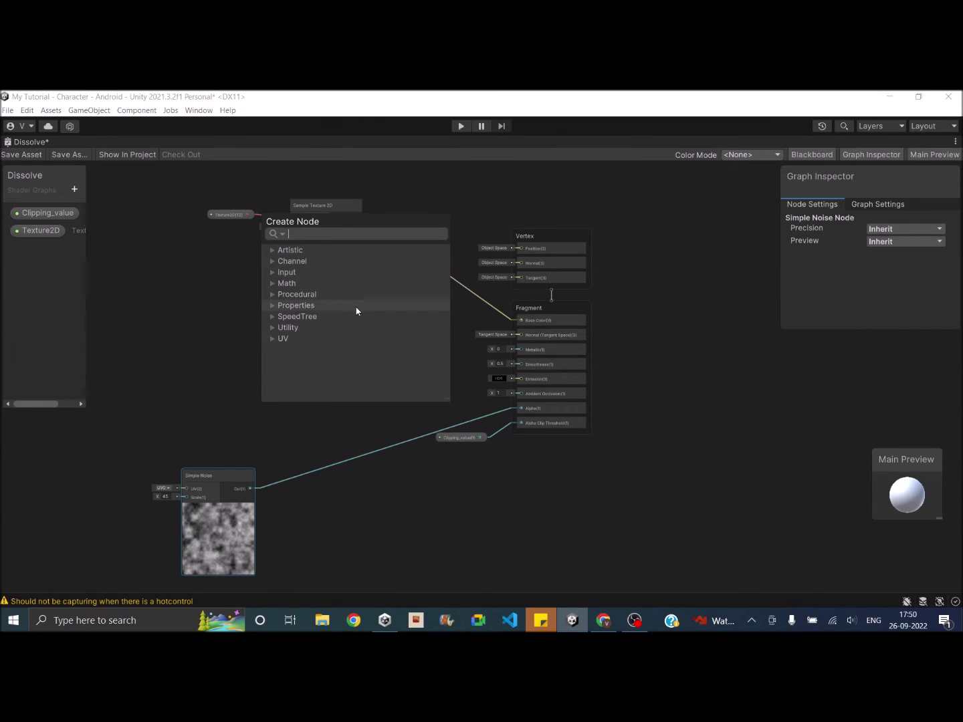
{"action": "type", "text": "step"}
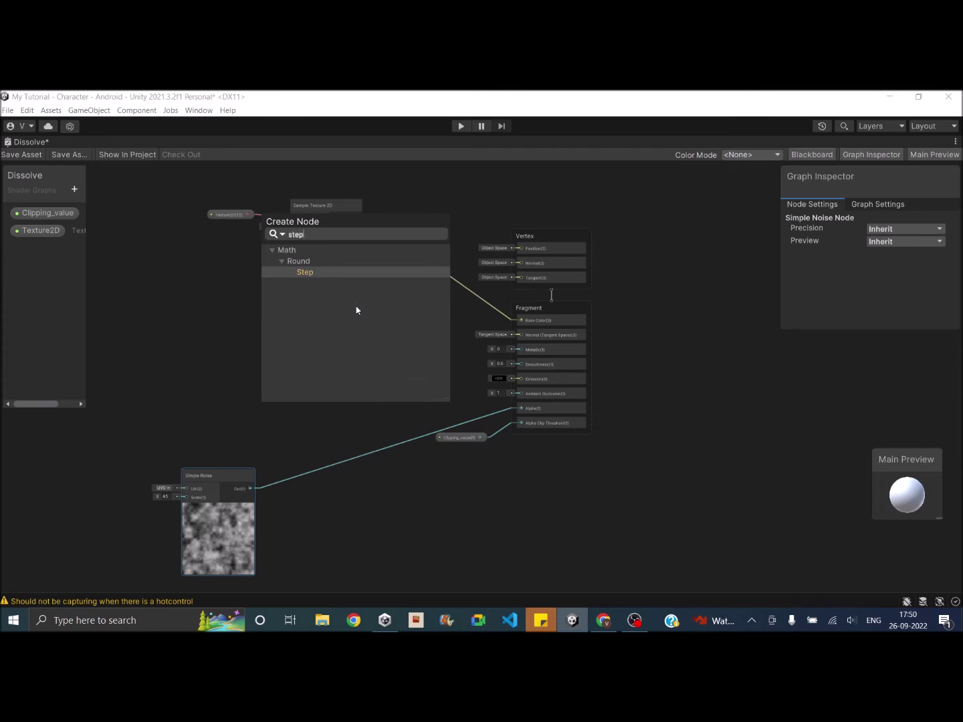
{"action": "left_click", "coordinate": [311, 274]}
{"action": "scroll", "coordinate": [261, 462], "scroll_direction": "up", "scroll_amount": 5}
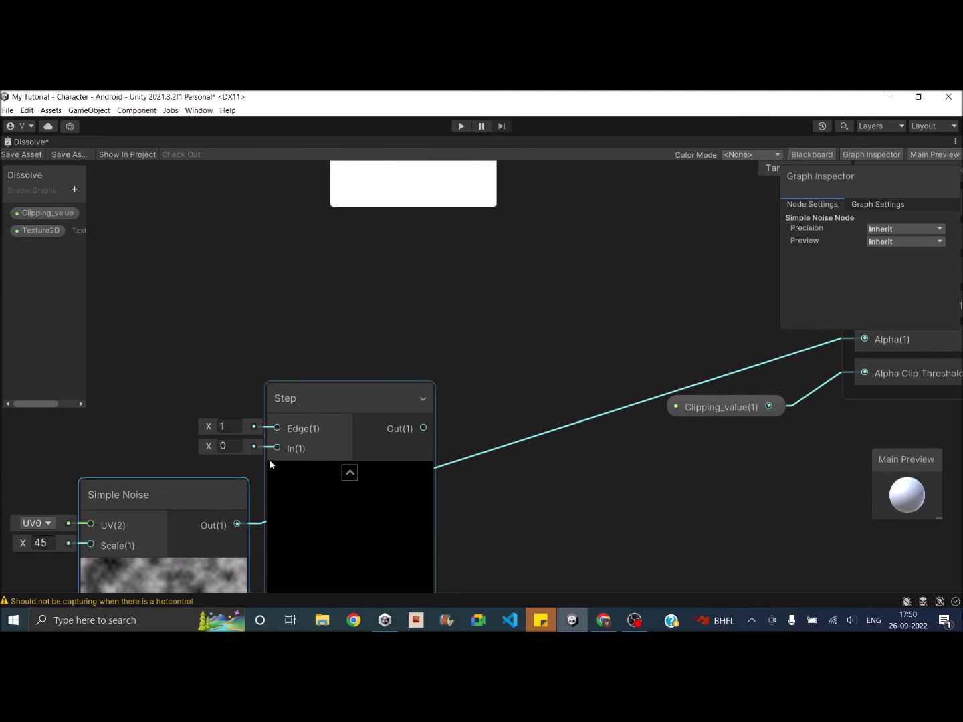
{"action": "left_click_drag", "start_coordinate": [314, 396], "coordinate": [377, 244]}
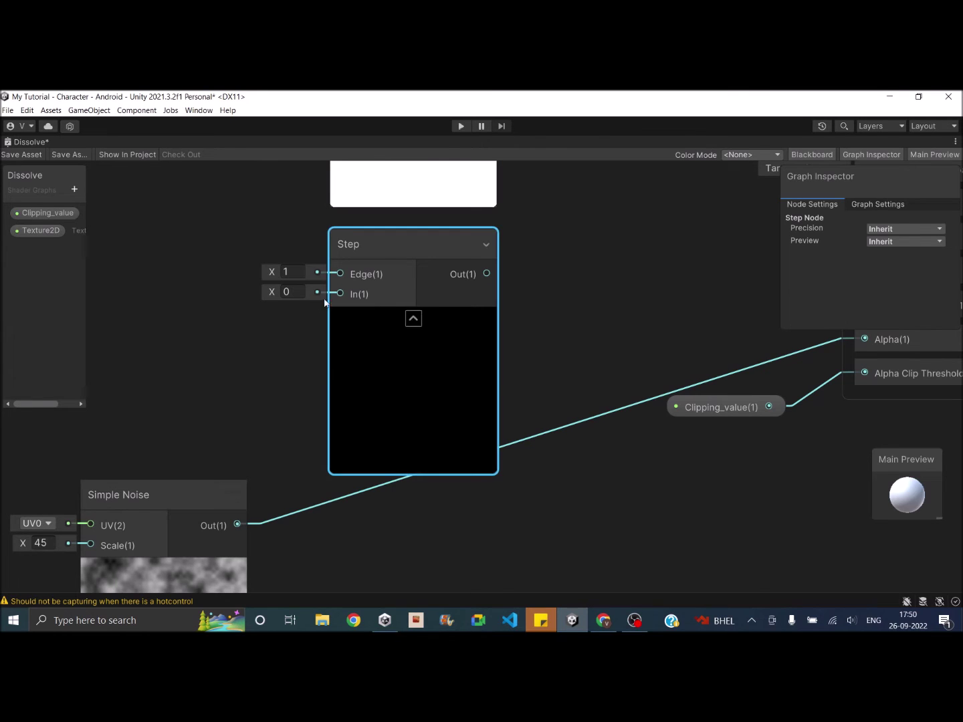
Connect Simple Noise's output to the Step node's Edge and try out different In values, returning In to 0.
{"action": "left_click_drag", "start_coordinate": [238, 525], "coordinate": [340, 274]}
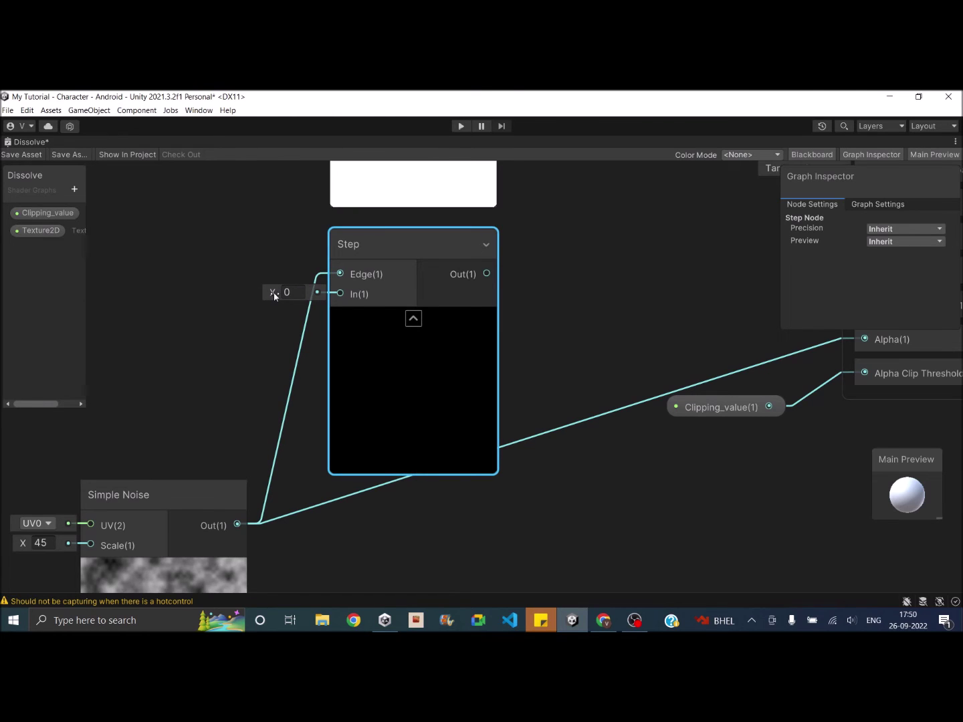
{"action": "mouse_move", "coordinate": [273, 295]}
{"action": "left_mouse_down"}
{"action": "mouse_move", "coordinate": [261, 294]}
{"action": "mouse_move", "coordinate": [293, 294]}
{"action": "mouse_move", "coordinate": [268, 292]}
{"action": "left_mouse_up"}
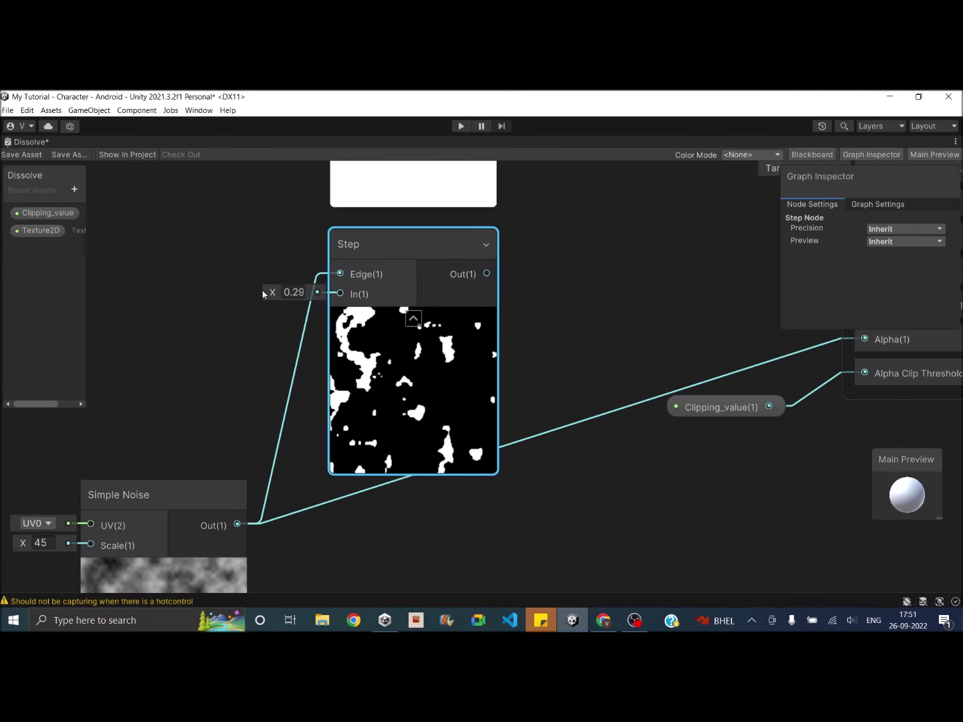
{"action": "scroll", "coordinate": [269, 347], "scroll_direction": "down", "scroll_amount": 2}
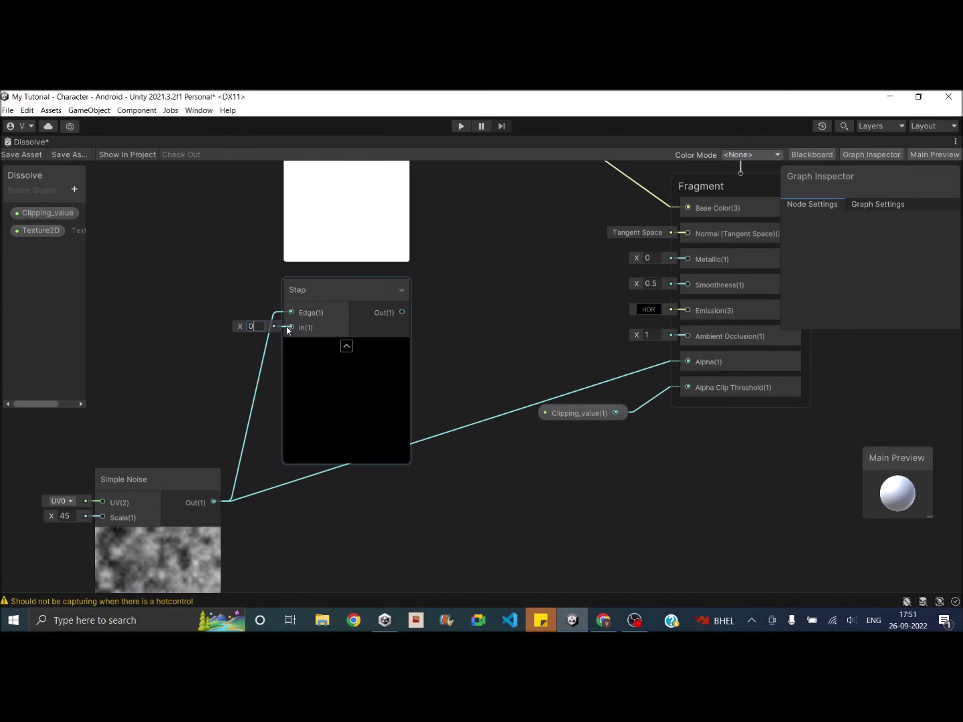
Place a second Clipping_value property node in the graph, on the input side of the Step node with space between them.
{"action": "left_click", "coordinate": [37, 211]}
{"action": "mouse_move", "coordinate": [109, 328]}
{"action": "left_mouse_down"}
{"action": "mouse_move", "coordinate": [118, 309]}
{"action": "mouse_move", "coordinate": [148, 316]}
{"action": "mouse_move", "coordinate": [116, 334]}
{"action": "left_mouse_up"}
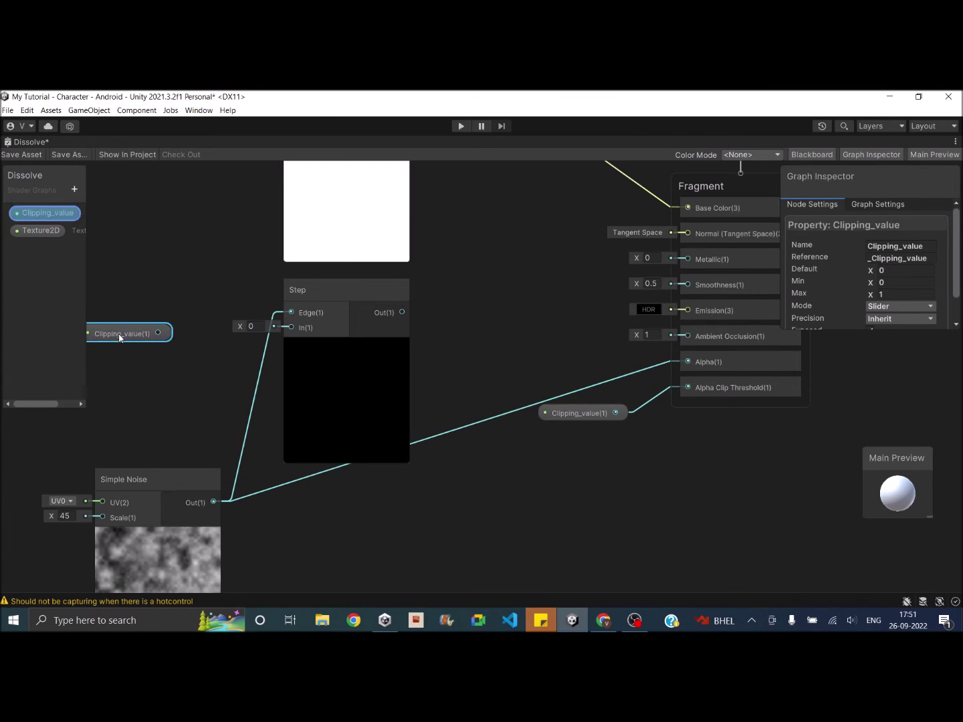
{"action": "left_click", "coordinate": [226, 317]}
{"action": "left_click", "coordinate": [314, 331]}
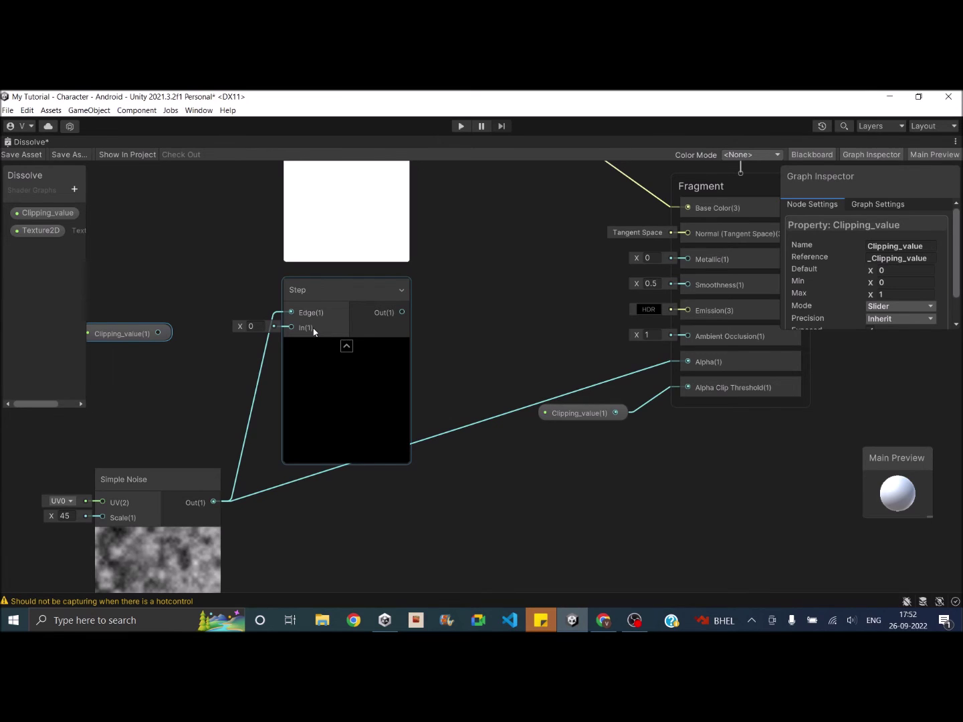
{"action": "left_click_drag", "start_coordinate": [128, 338], "coordinate": [96, 325]}
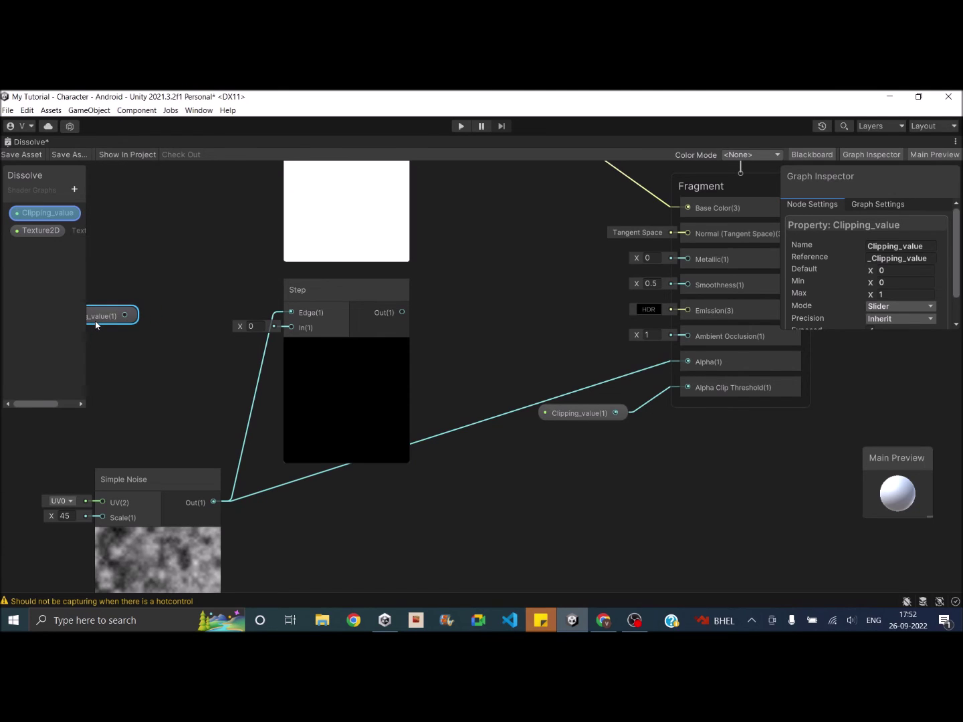
Create an Add node and arrange it between the new Clipping_value node and the Step node.
{"action": "left_click", "coordinate": [111, 376]}
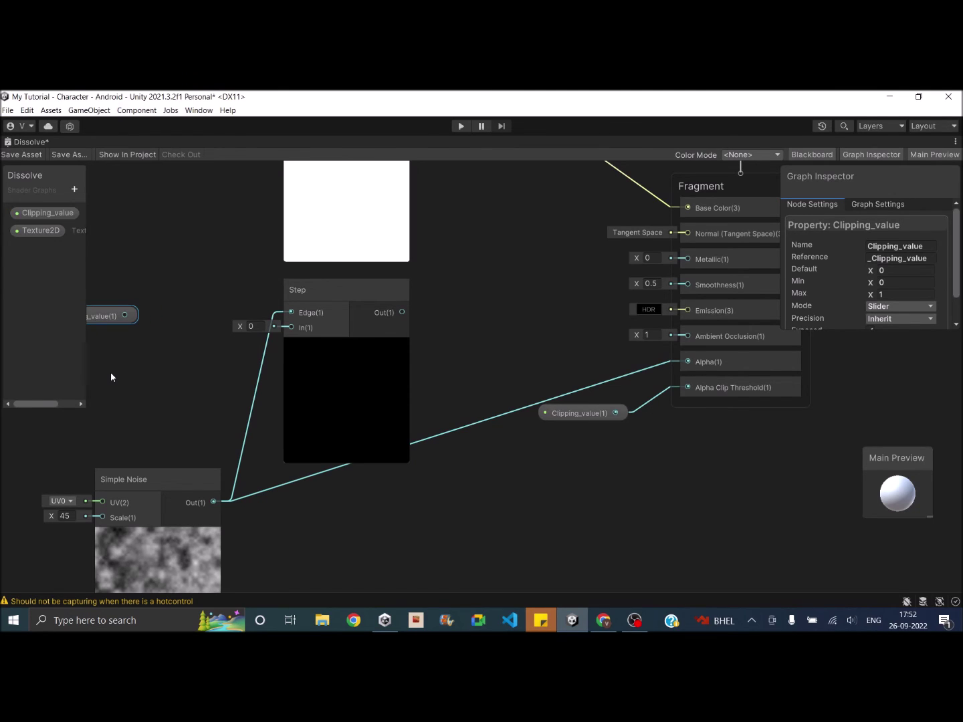
{"action": "right_click", "coordinate": [111, 376]}
{"action": "left_click", "coordinate": [152, 381]}
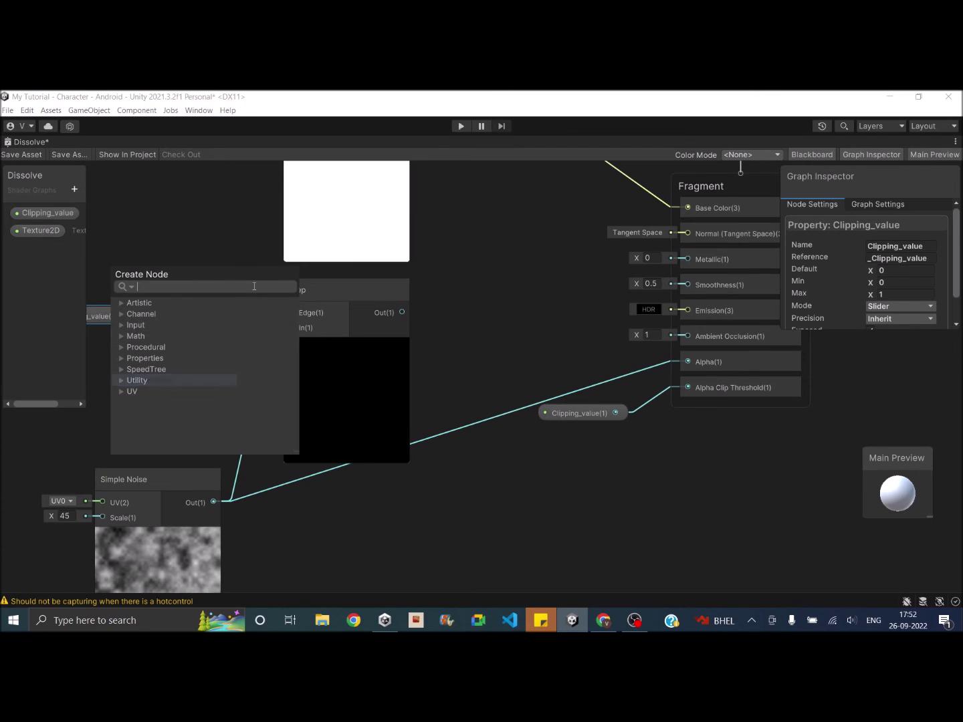
{"action": "type", "text": "add"}
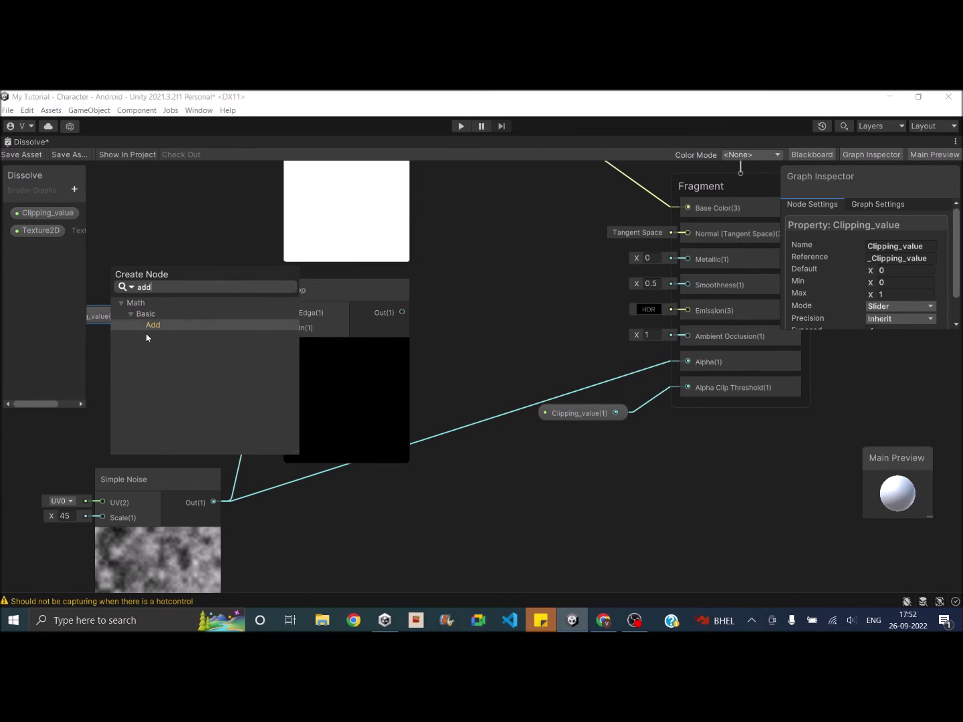
{"action": "left_click", "coordinate": [183, 324]}
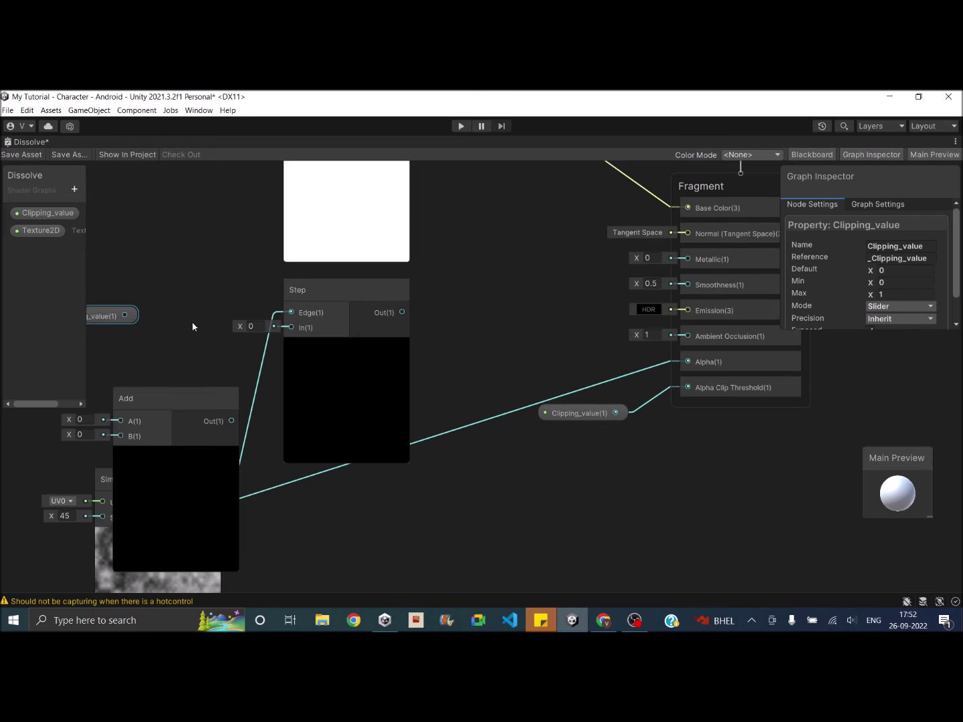
{"action": "left_click_drag", "start_coordinate": [171, 396], "coordinate": [208, 288]}
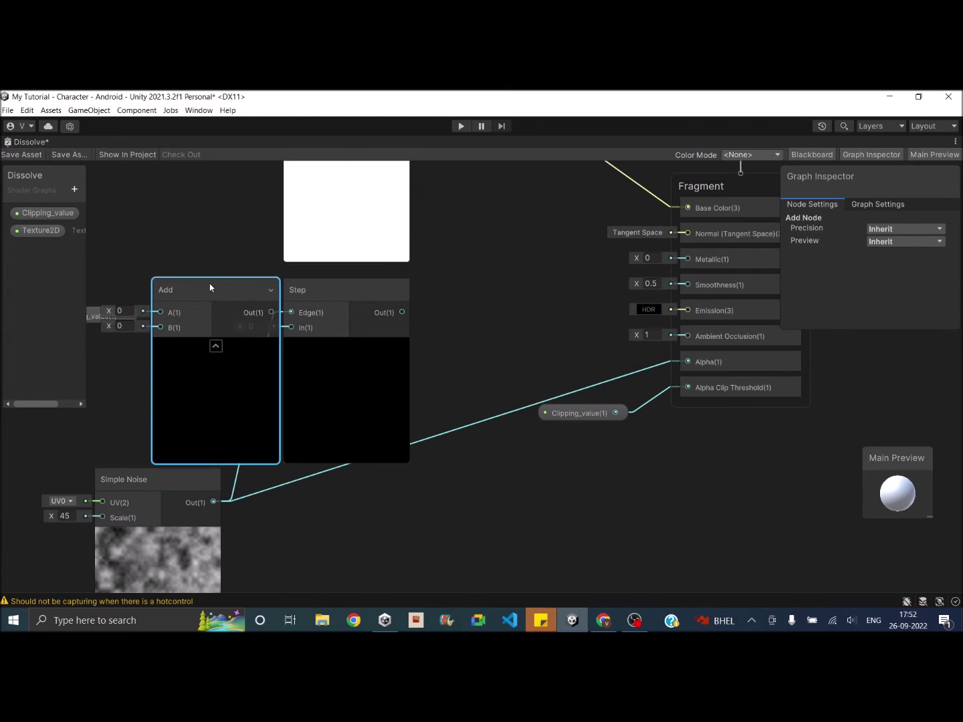
{"action": "left_click_drag", "start_coordinate": [354, 292], "coordinate": [424, 289]}
{"action": "left_click_drag", "start_coordinate": [224, 292], "coordinate": [267, 294]}
Connect Clipping_value to the Add node's A, set B to 0.01, and link the Add output to the Step node's In.
{"action": "left_click_drag", "start_coordinate": [125, 316], "coordinate": [209, 312]}
{"action": "left_click", "coordinate": [176, 326]}
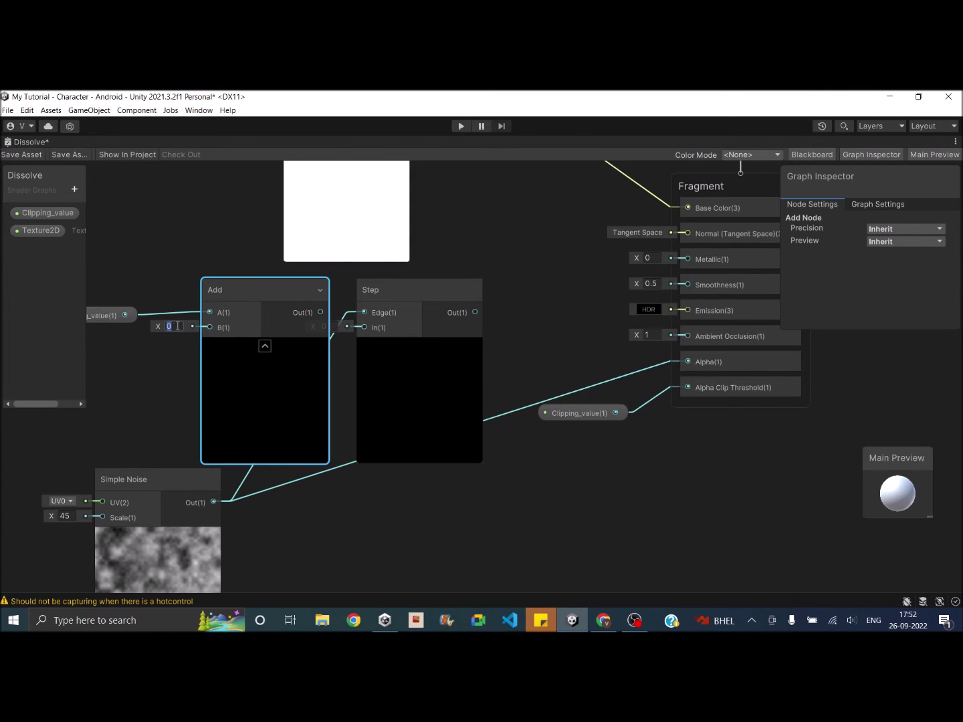
{"action": "type", "text": "0.01"}
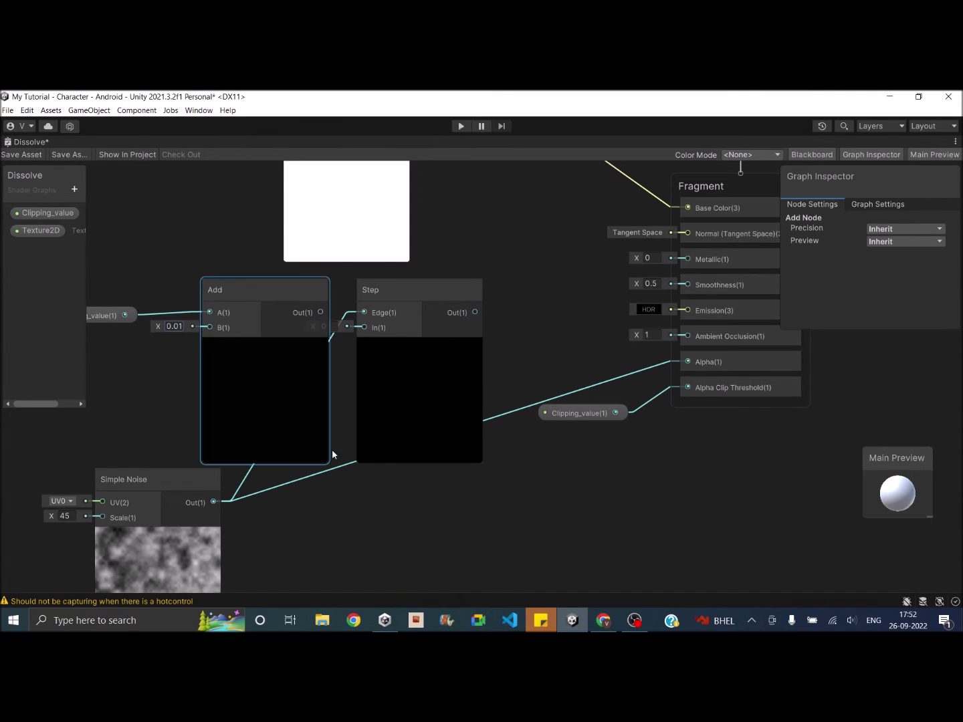
{"action": "left_click_drag", "start_coordinate": [284, 289], "coordinate": [363, 328]}
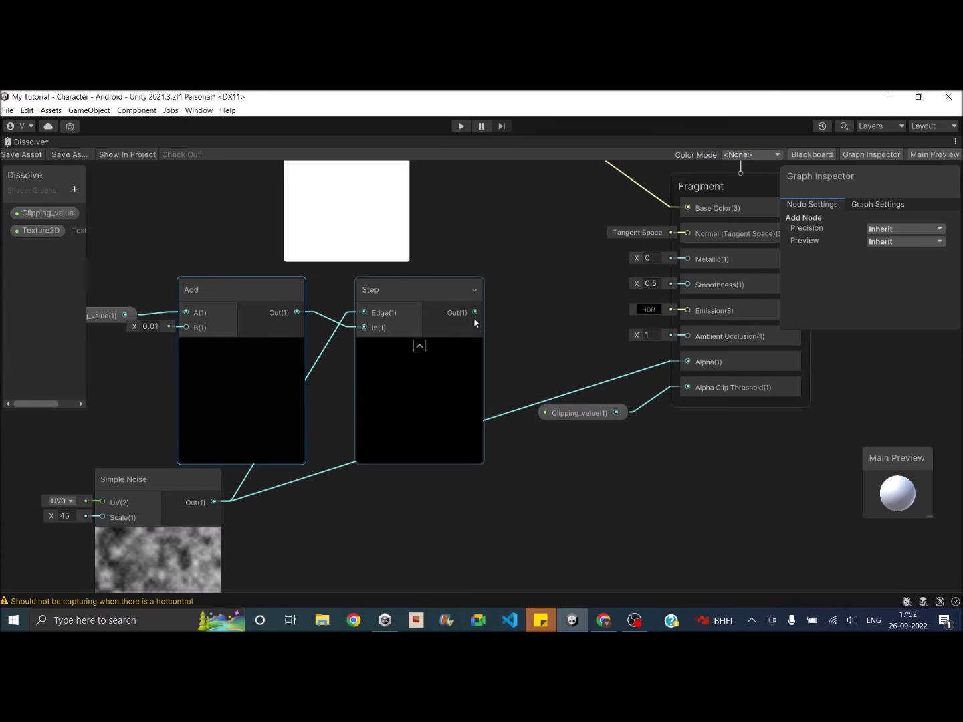
Connect the Step node's output to the Fragment's Emission and save the Dissolve graph asset.
{"action": "left_click_drag", "start_coordinate": [474, 312], "coordinate": [688, 316]}
{"action": "scroll", "coordinate": [569, 387], "scroll_direction": "down", "scroll_amount": 3}
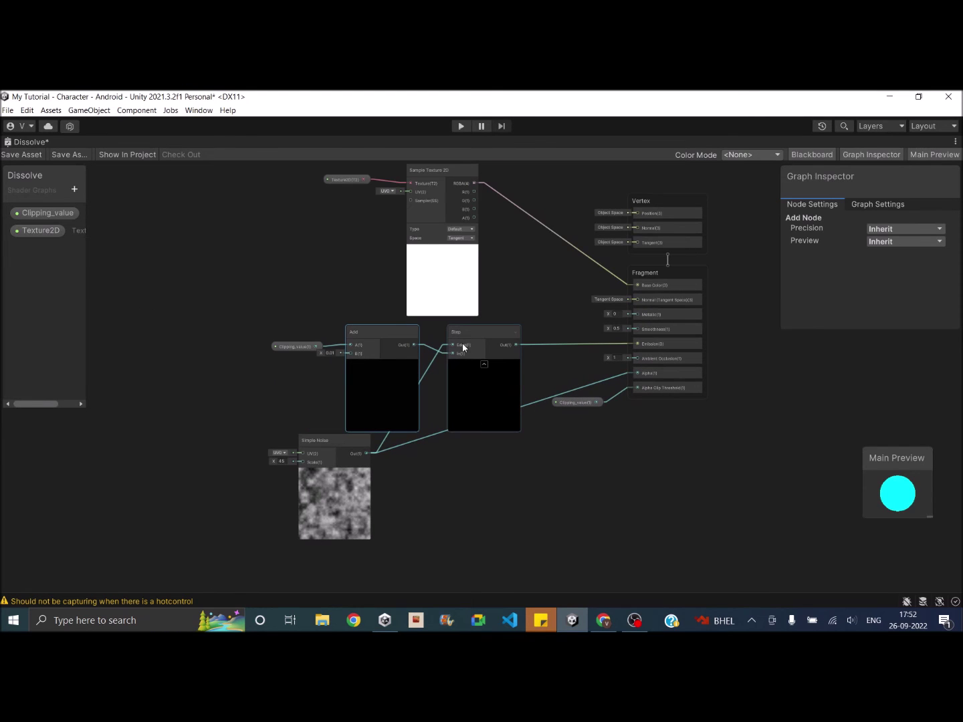
{"action": "left_click", "coordinate": [17, 154]}
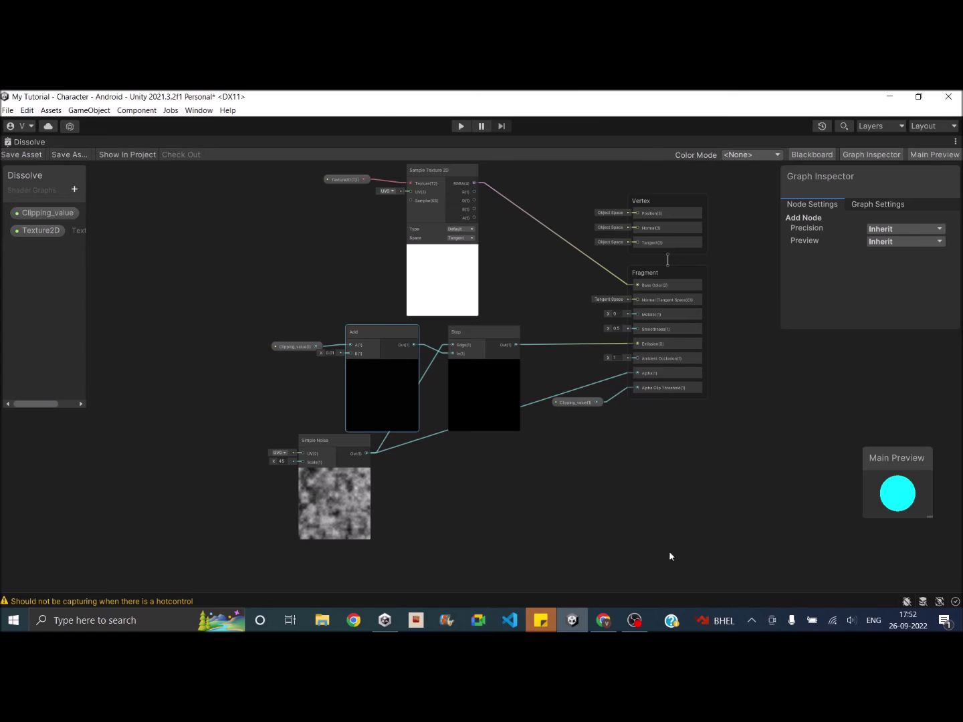
{"action": "left_click", "coordinate": [757, 462]}
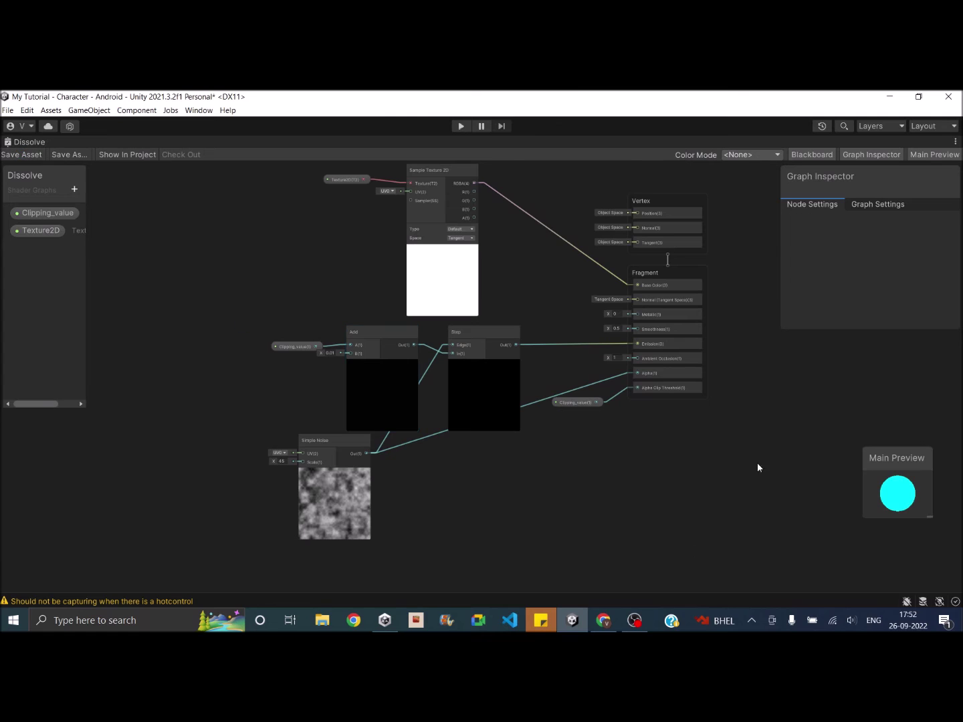
Restore the maximized Dissolve graph window to the normal editor layout and show the Scene view.
{"action": "left_click", "coordinate": [954, 142]}
{"action": "left_click", "coordinate": [899, 156]}
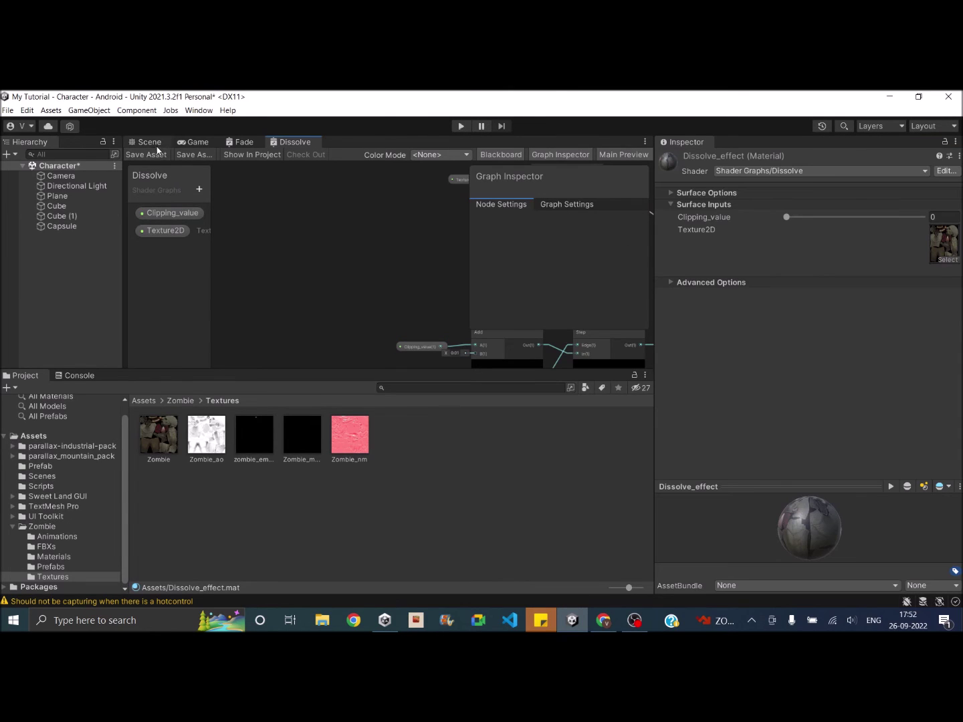
{"action": "left_click", "coordinate": [148, 141]}
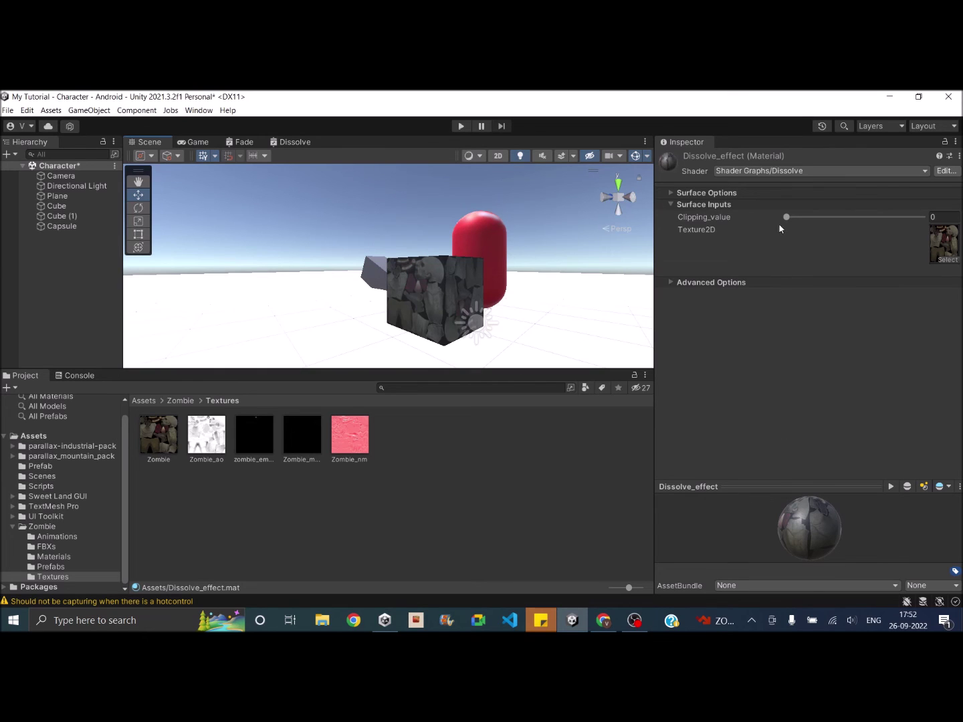
Raise the Dissolve_effect material's Clipping_value to 0.399 and then 0.52, examining the dissolve edges on the cube up close.
{"action": "left_click_drag", "start_coordinate": [785, 220], "coordinate": [840, 218]}
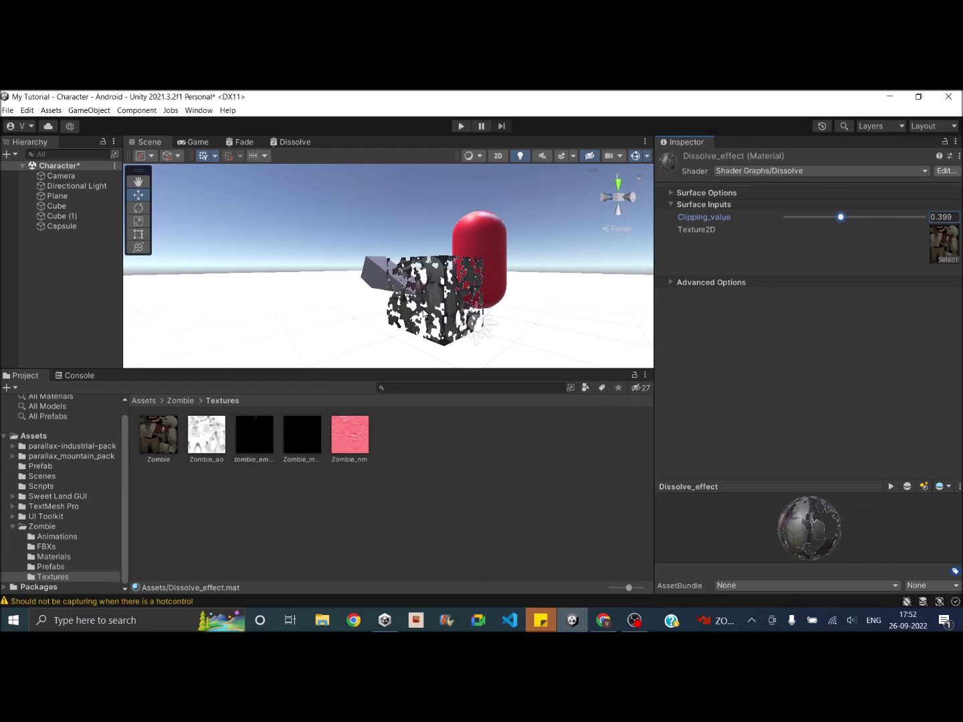
{"action": "scroll", "coordinate": [422, 276], "scroll_direction": "up", "scroll_amount": 5}
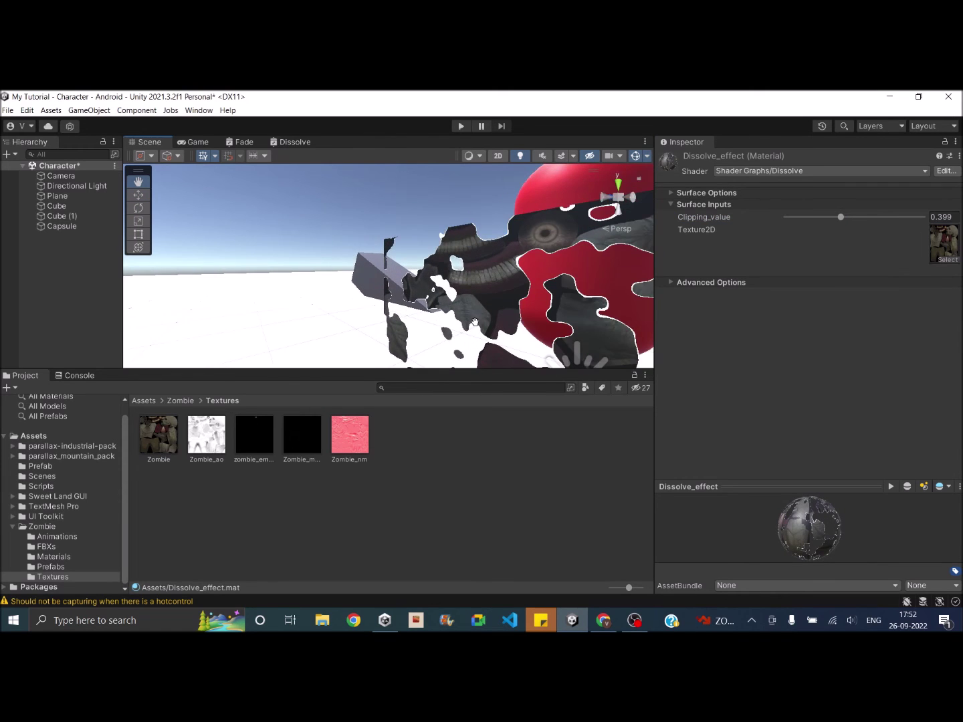
{"action": "scroll", "coordinate": [422, 276], "scroll_direction": "up", "scroll_amount": 5}
{"action": "left_click_drag", "start_coordinate": [423, 276], "coordinate": [455, 303]}
{"action": "middle_click_drag", "start_coordinate": [455, 305], "coordinate": [458, 308]}
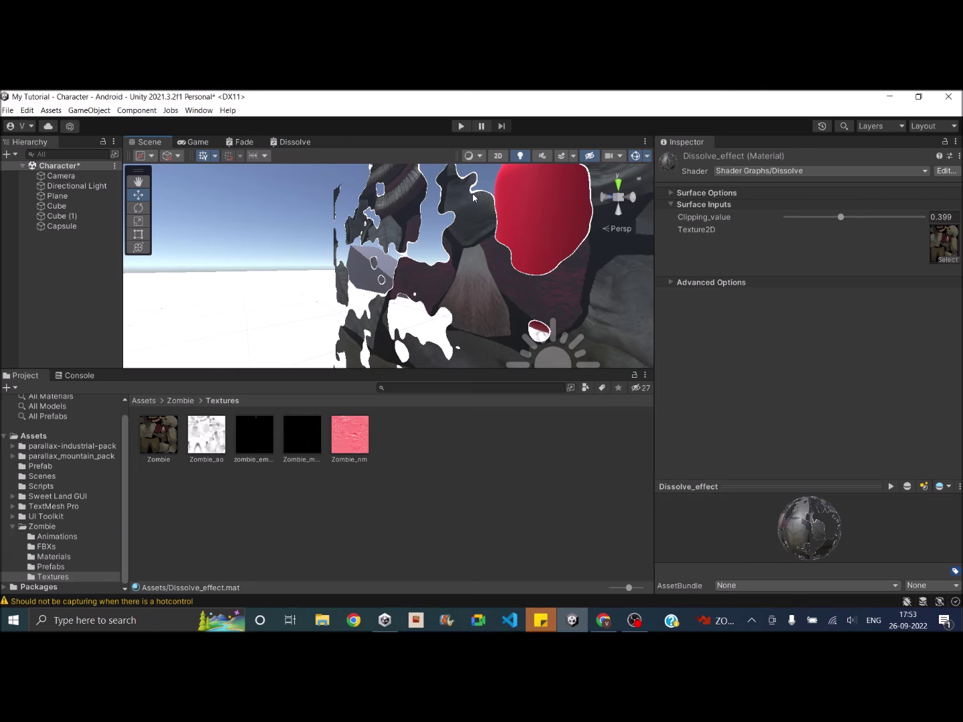
{"action": "mouse_move", "coordinate": [841, 218]}
{"action": "left_mouse_down"}
{"action": "mouse_move", "coordinate": [869, 232]}
{"action": "mouse_move", "coordinate": [849, 218]}
{"action": "mouse_move", "coordinate": [792, 216]}
{"action": "mouse_move", "coordinate": [856, 232]}
{"action": "left_mouse_up"}
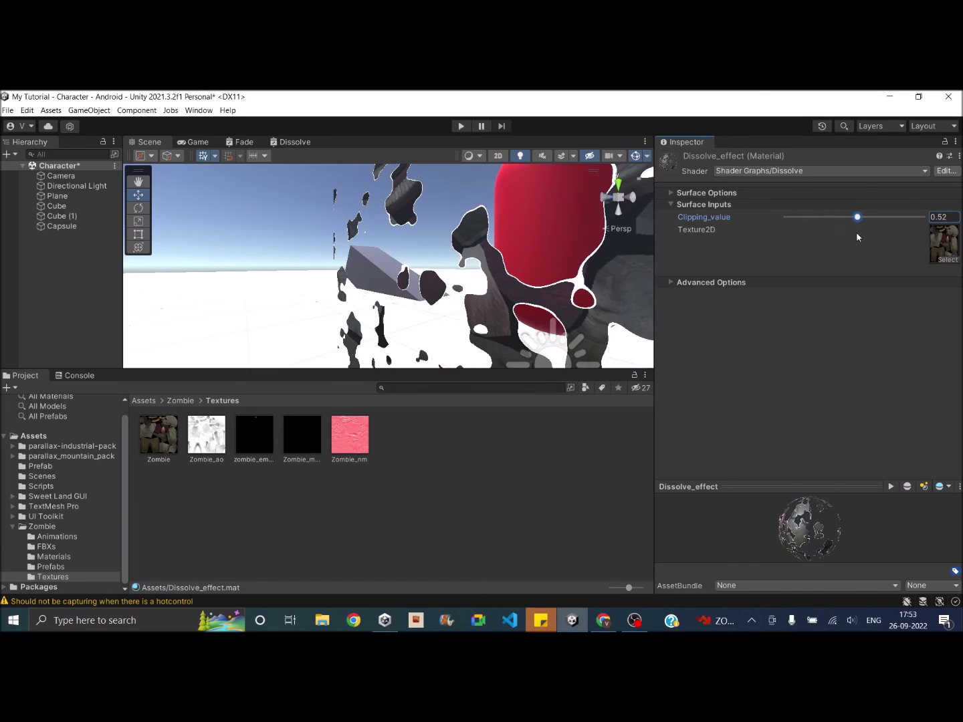
Move the Add, Step and Simple Noise nodes of the Dissolve graph farther from the Fragment block to free up space.
{"action": "left_click", "coordinate": [294, 141]}
{"action": "scroll", "coordinate": [302, 275], "scroll_direction": "up", "scroll_amount": 5}
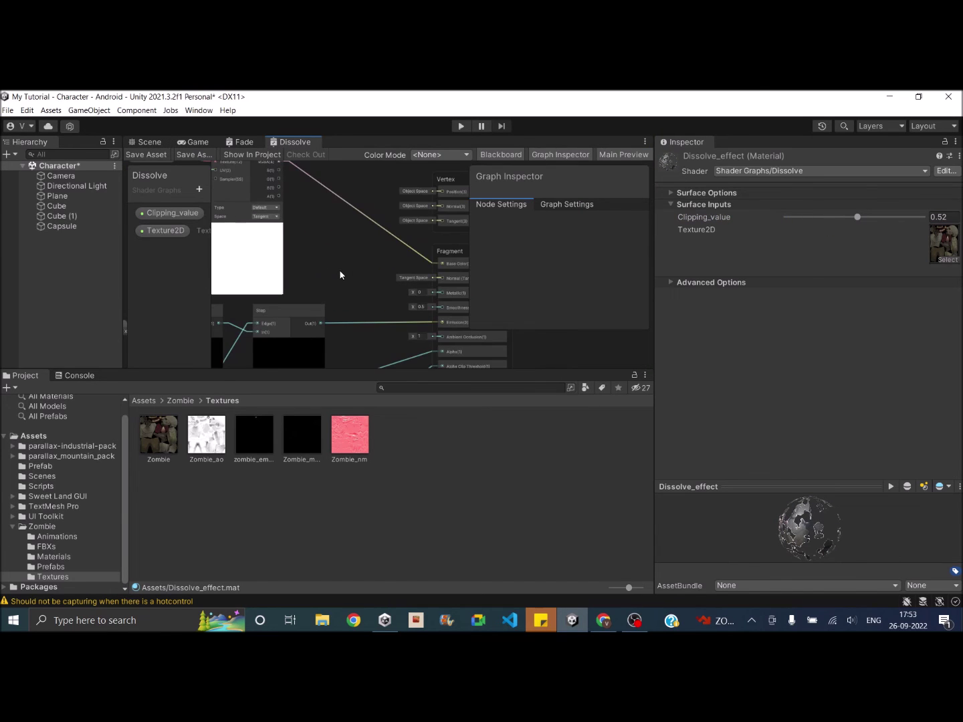
{"action": "middle_click_drag", "start_coordinate": [354, 285], "coordinate": [375, 237]}
{"action": "scroll", "coordinate": [374, 236], "scroll_direction": "down", "scroll_amount": 5}
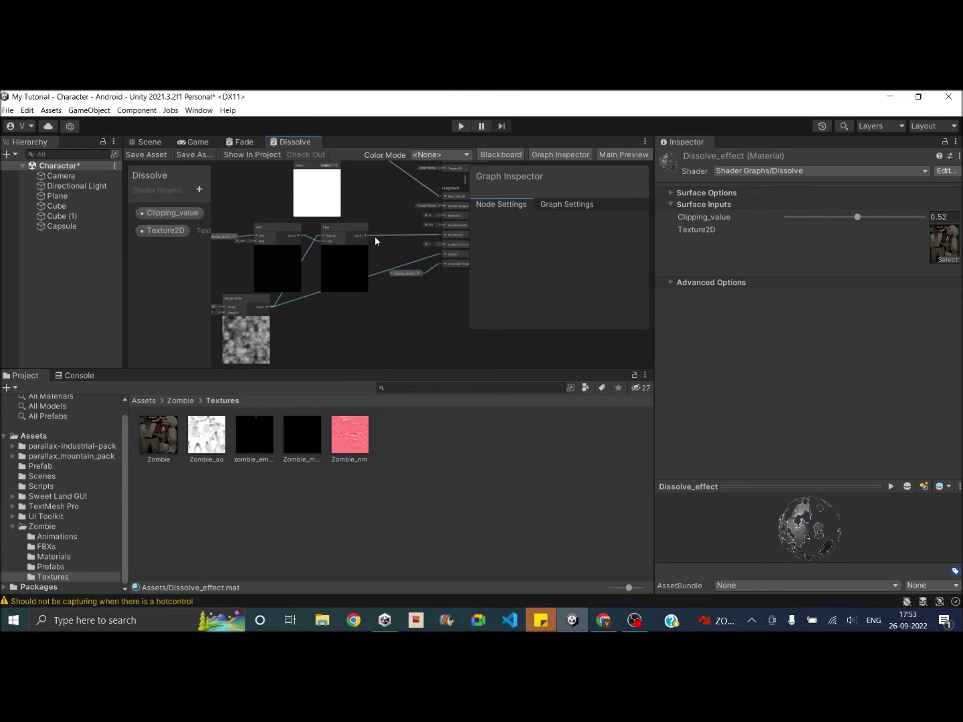
{"action": "left_click", "coordinate": [310, 234]}
{"action": "left_click_drag", "start_coordinate": [310, 234], "coordinate": [256, 225]}
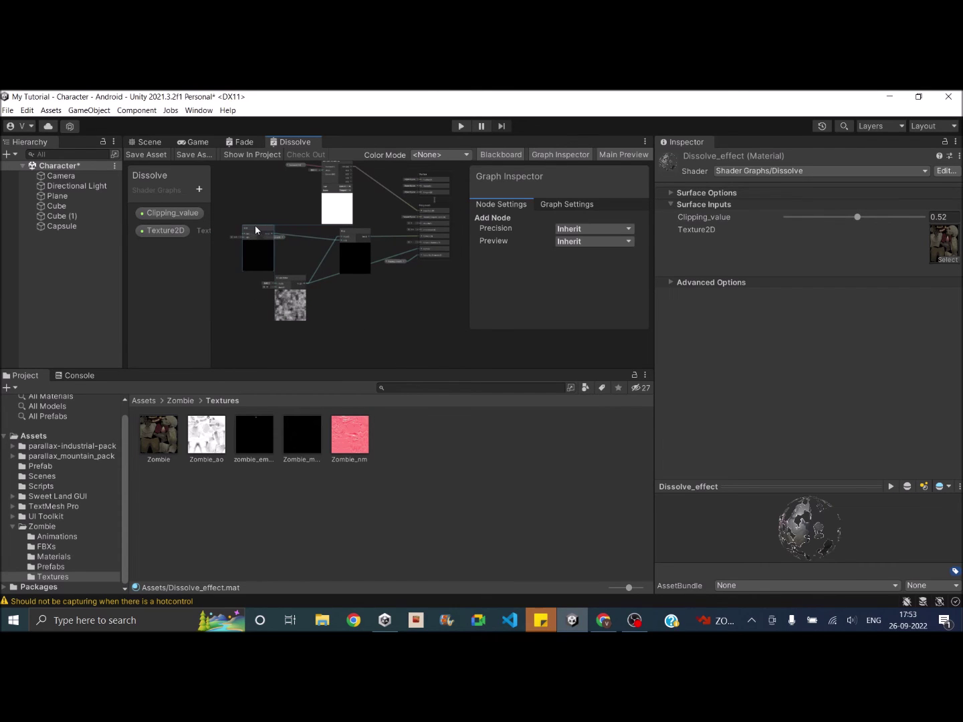
{"action": "left_click_drag", "start_coordinate": [341, 236], "coordinate": [299, 234]}
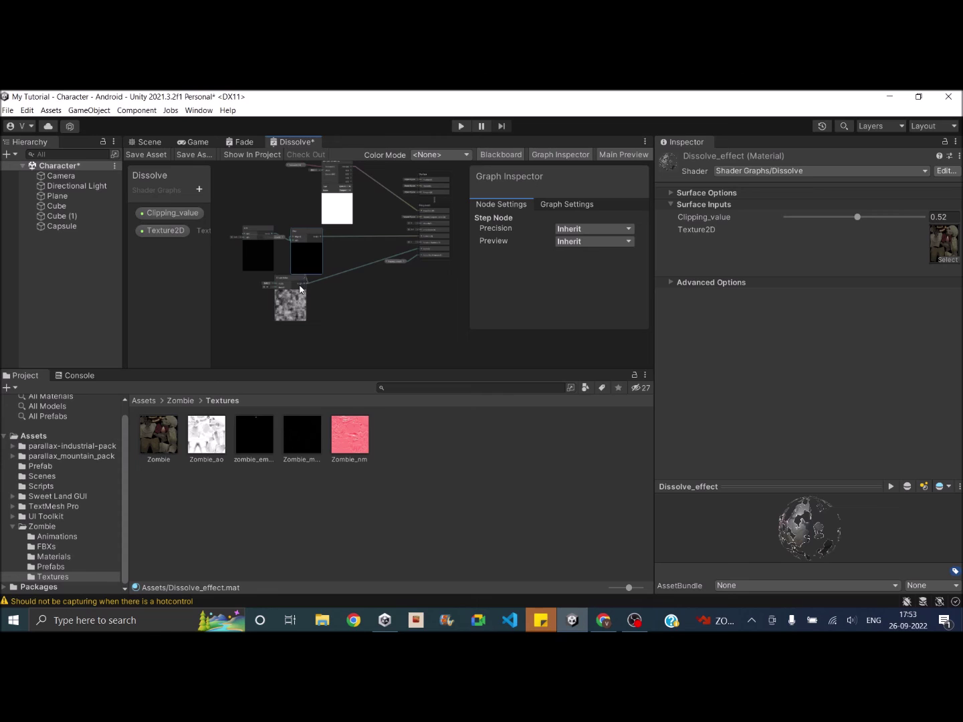
{"action": "scroll", "coordinate": [294, 288], "scroll_direction": "down", "scroll_amount": 2}
{"action": "middle_click_drag", "start_coordinate": [262, 313], "coordinate": [335, 297]}
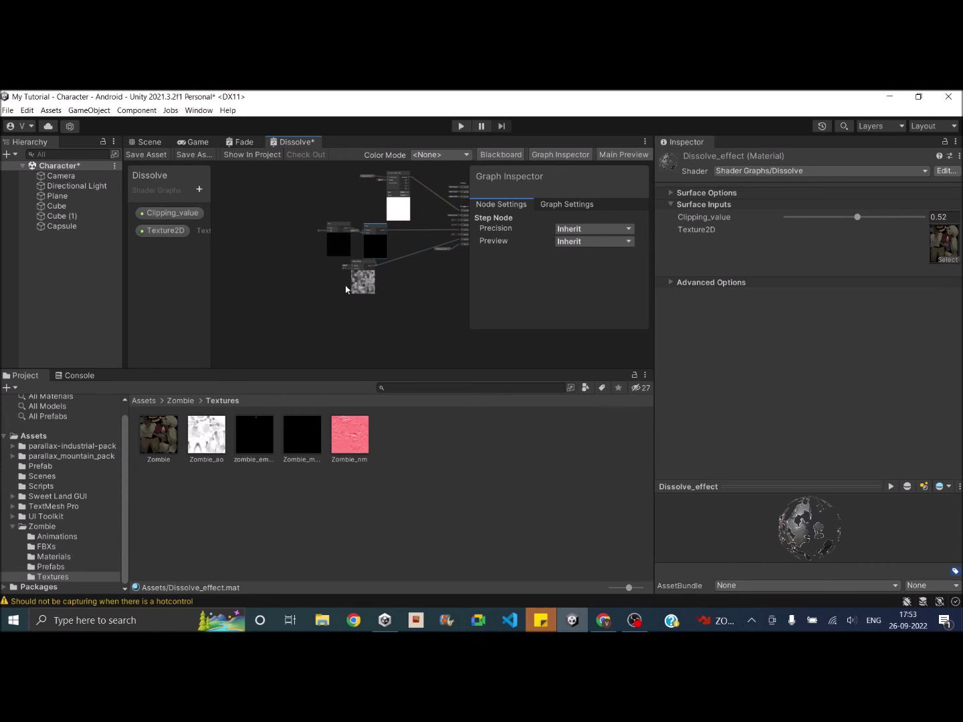
{"action": "left_click_drag", "start_coordinate": [361, 265], "coordinate": [262, 273]}
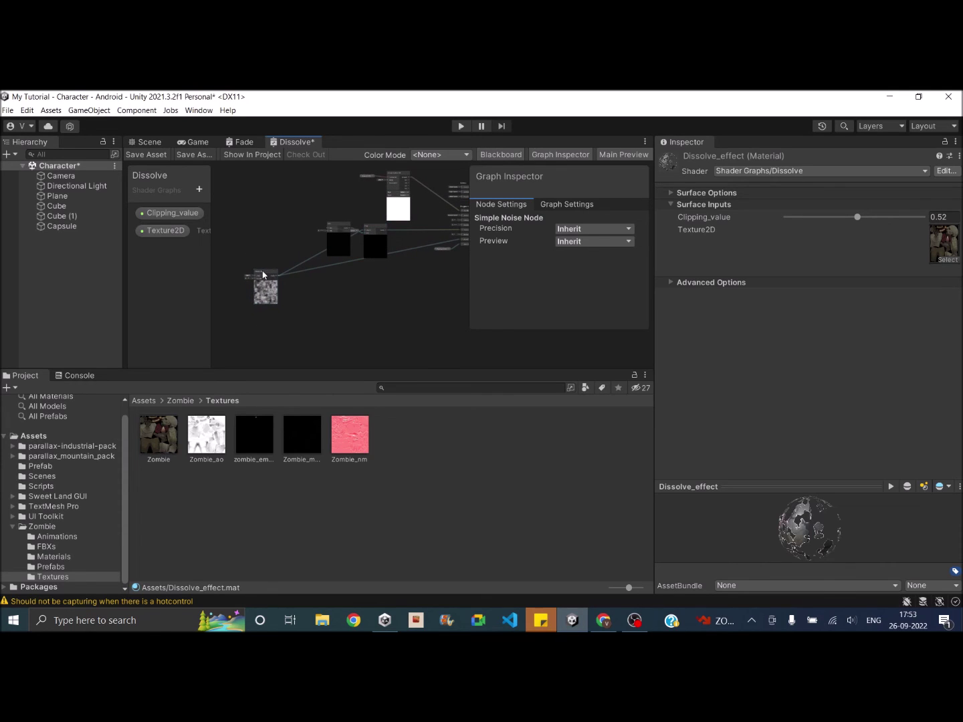
Create a Color node in the empty area below the Step node.
{"action": "scroll", "coordinate": [338, 294], "scroll_direction": "up", "scroll_amount": 5}
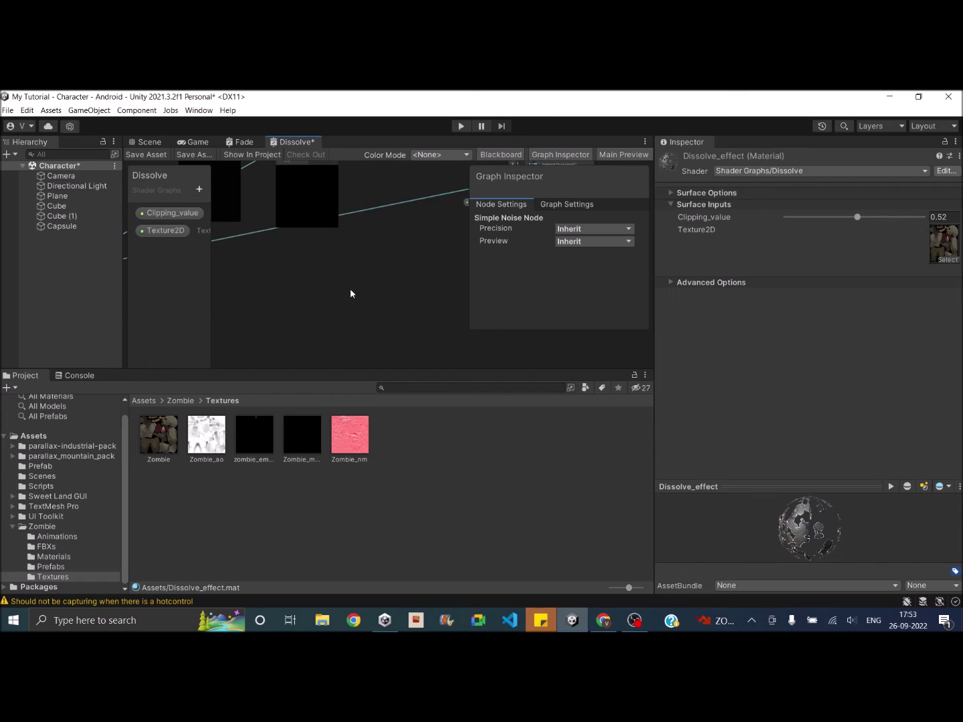
{"action": "scroll", "coordinate": [326, 329], "scroll_direction": "down", "scroll_amount": 3}
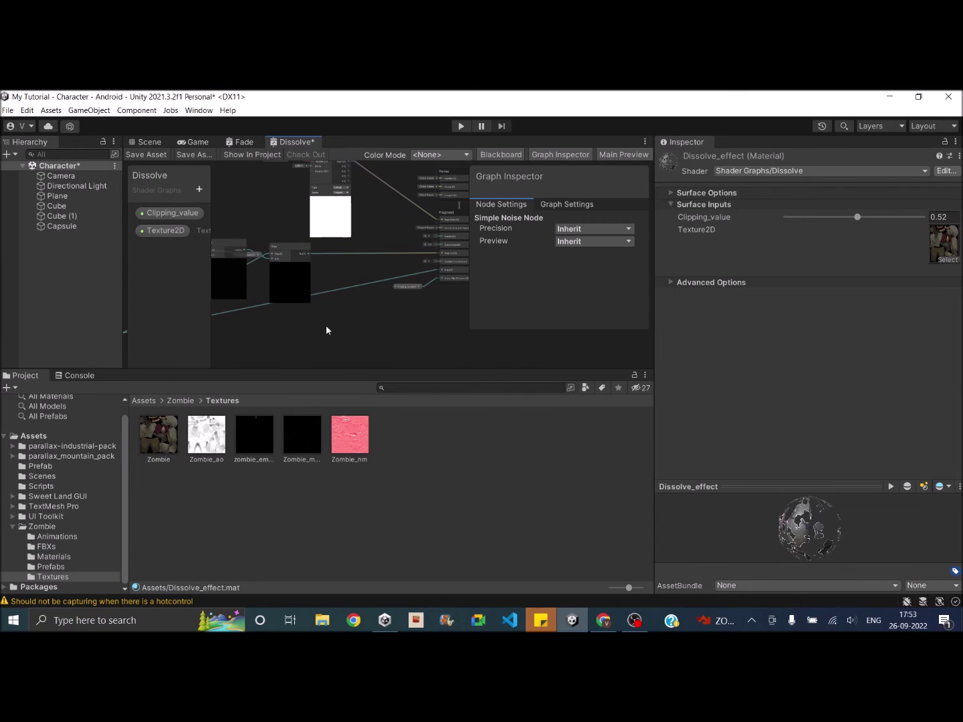
{"action": "right_click", "coordinate": [317, 316]}
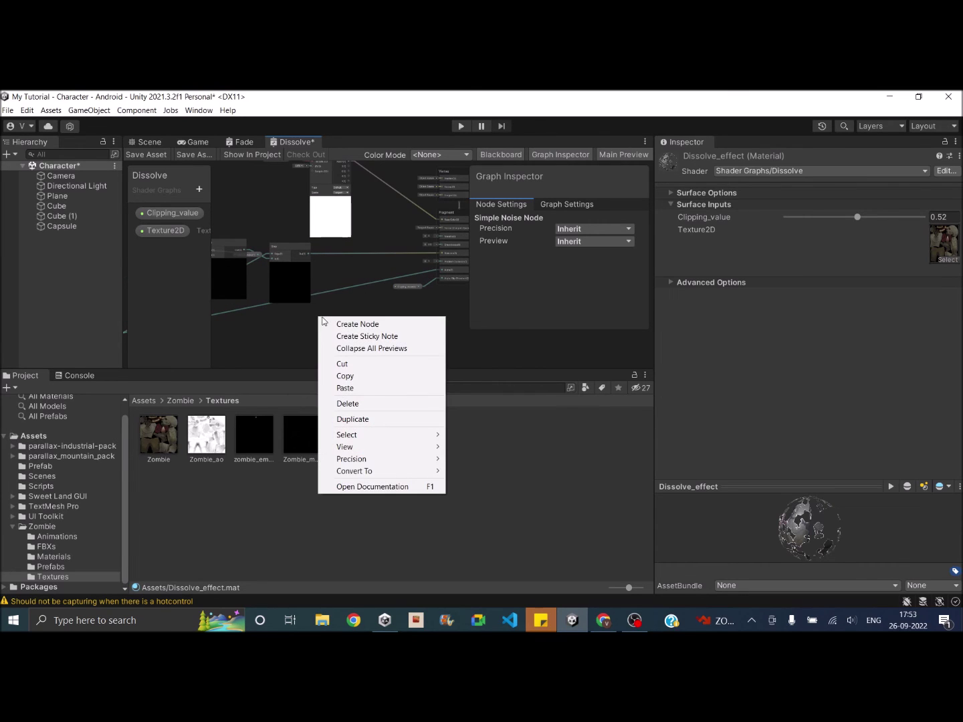
{"action": "left_click", "coordinate": [357, 323]}
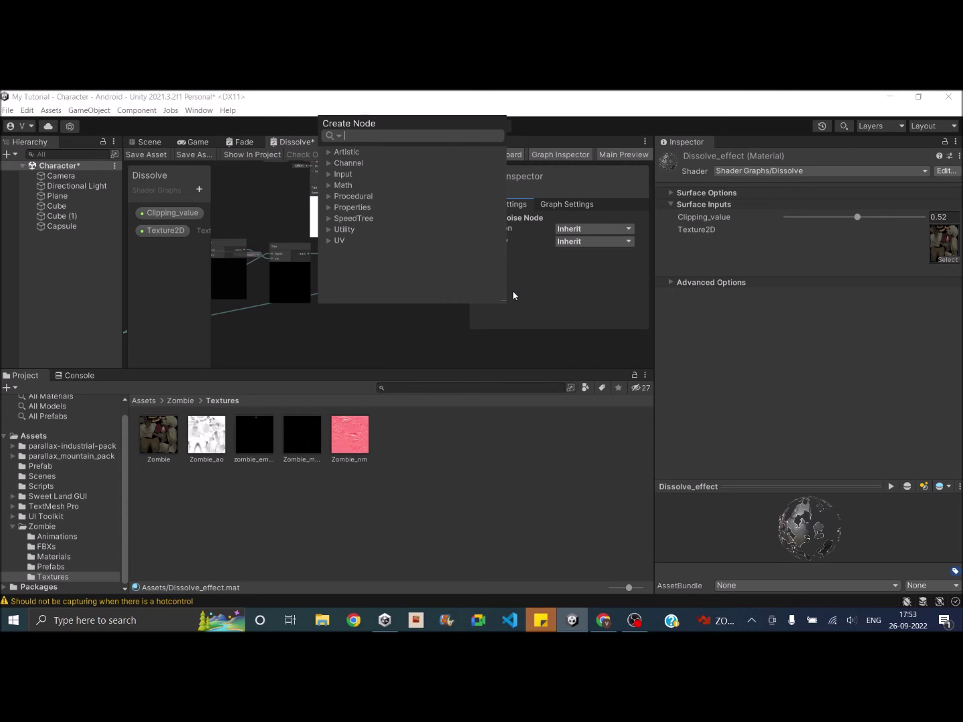
{"action": "type", "text": "colo"}
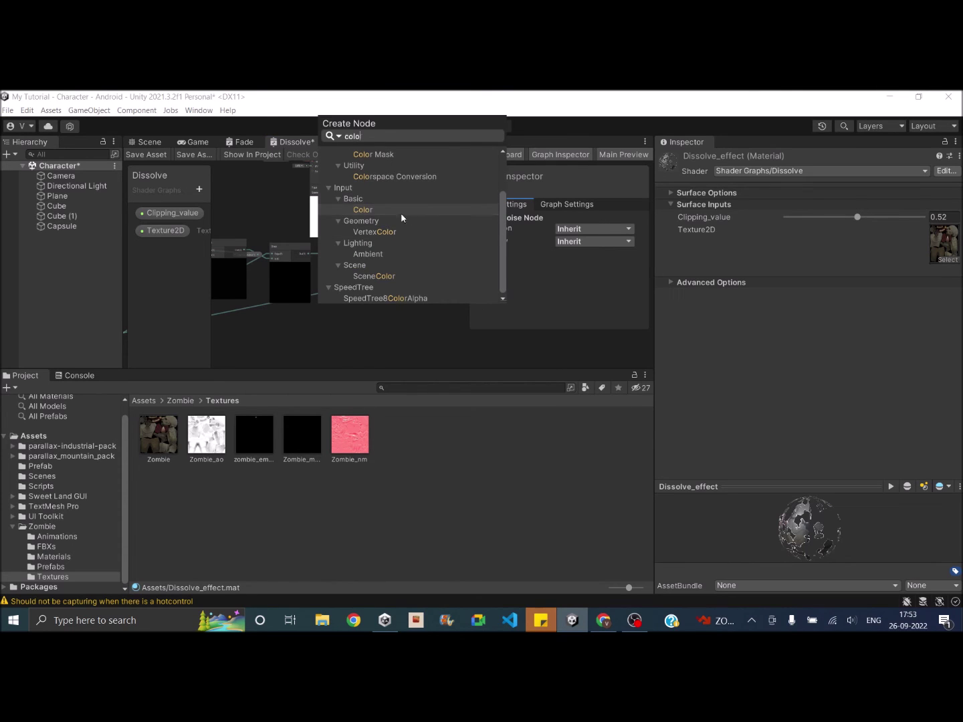
{"action": "left_click", "coordinate": [368, 211]}
{"action": "left_click_drag", "start_coordinate": [338, 338], "coordinate": [260, 262]}
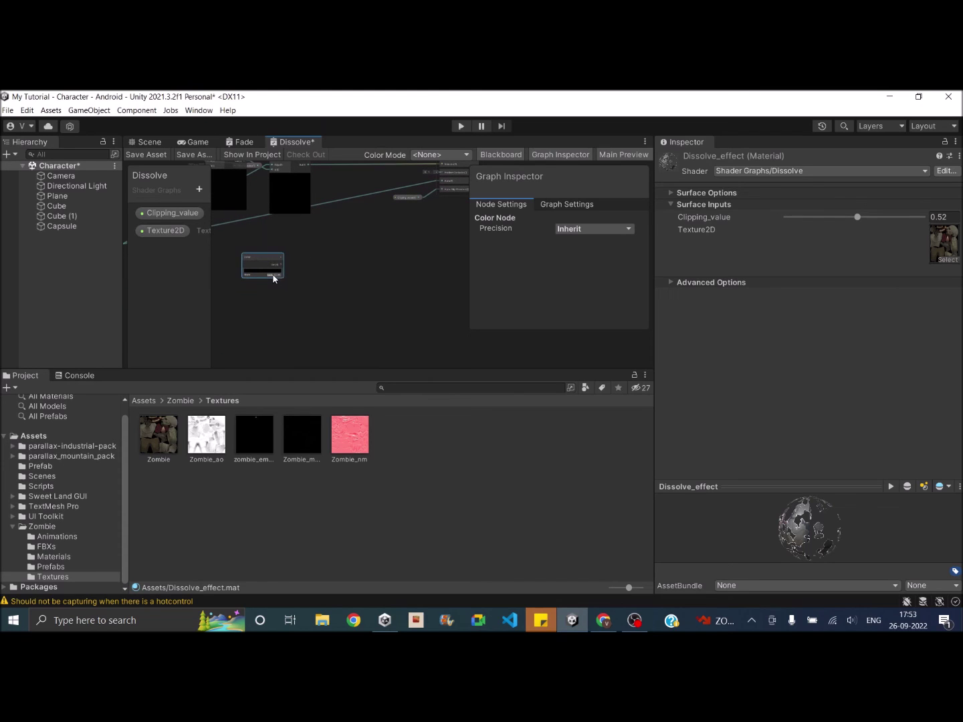
Set the Color node's mode to HDR and its color to light blue (R 57, G 124, B 255).
{"action": "scroll", "coordinate": [274, 279], "scroll_direction": "up", "scroll_amount": 5}
{"action": "left_click", "coordinate": [348, 284]}
{"action": "left_click", "coordinate": [343, 310]}
{"action": "scroll", "coordinate": [321, 322], "scroll_direction": "down", "scroll_amount": 5}
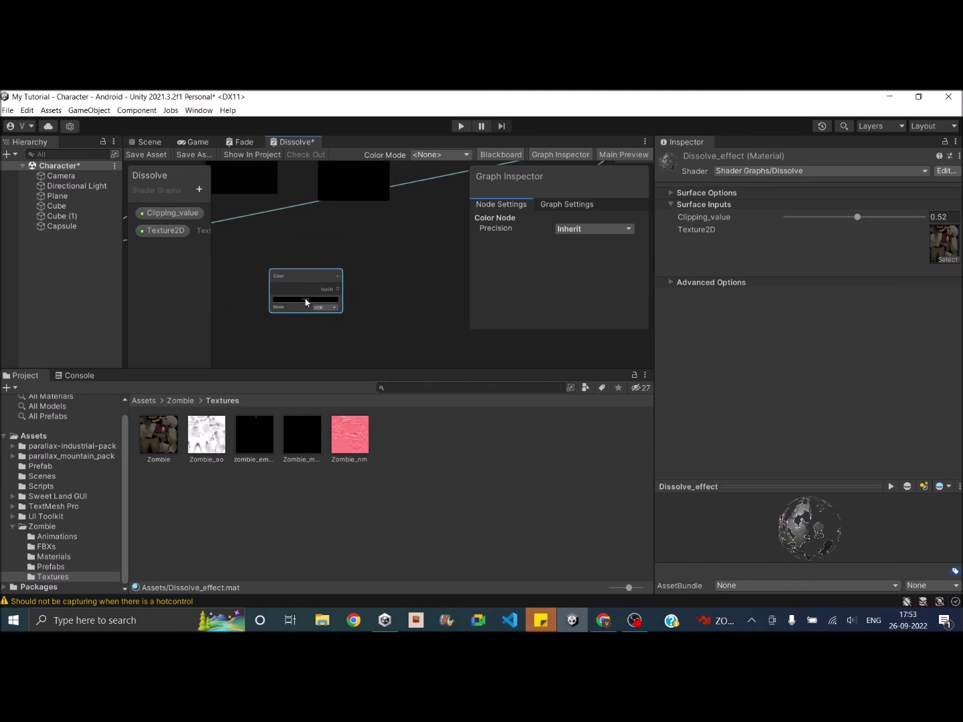
{"action": "left_click", "coordinate": [306, 301]}
{"action": "left_click_drag", "start_coordinate": [351, 403], "coordinate": [413, 340]}
{"action": "left_click_drag", "start_coordinate": [374, 428], "coordinate": [334, 412]}
{"action": "left_click_drag", "start_coordinate": [411, 363], "coordinate": [399, 339]}
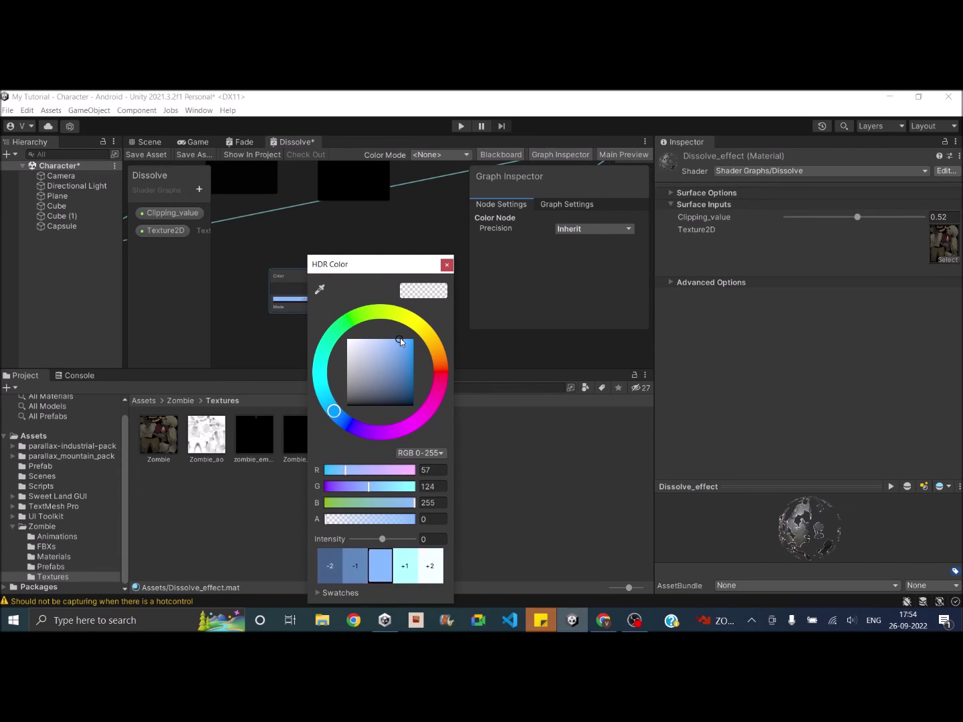
{"action": "left_click", "coordinate": [447, 264]}
Create a Multiply node in the space between the Color node and the Fragment block.
{"action": "middle_click_drag", "start_coordinate": [360, 304], "coordinate": [318, 326]}
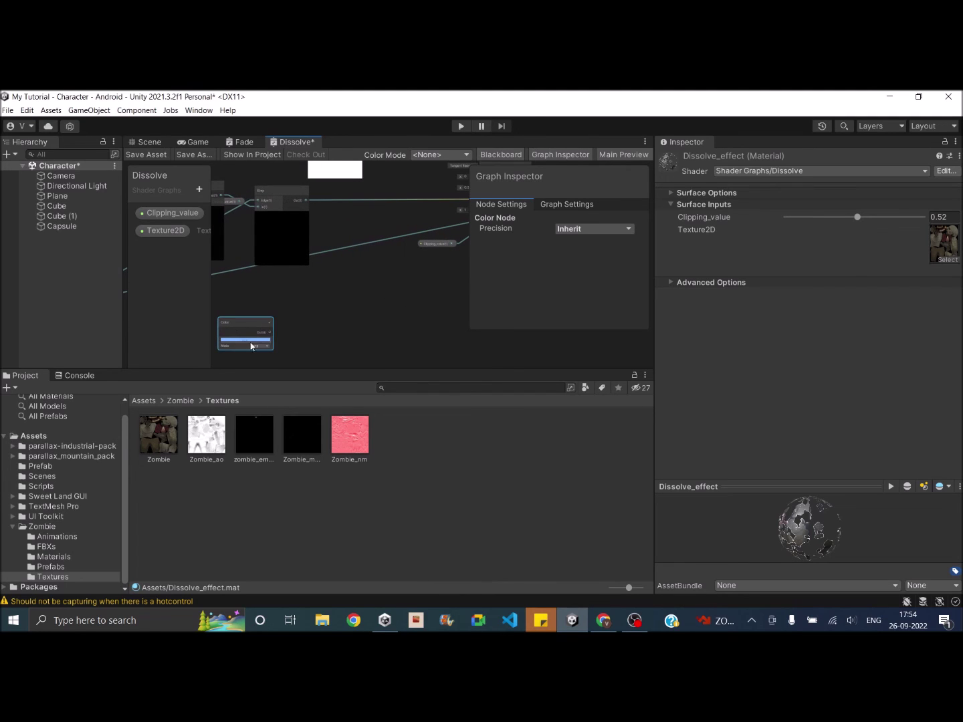
{"action": "middle_click_drag", "start_coordinate": [232, 320], "coordinate": [314, 325]}
{"action": "right_click", "coordinate": [333, 292]}
{"action": "left_click", "coordinate": [370, 300]}
{"action": "type", "text": "mu"}
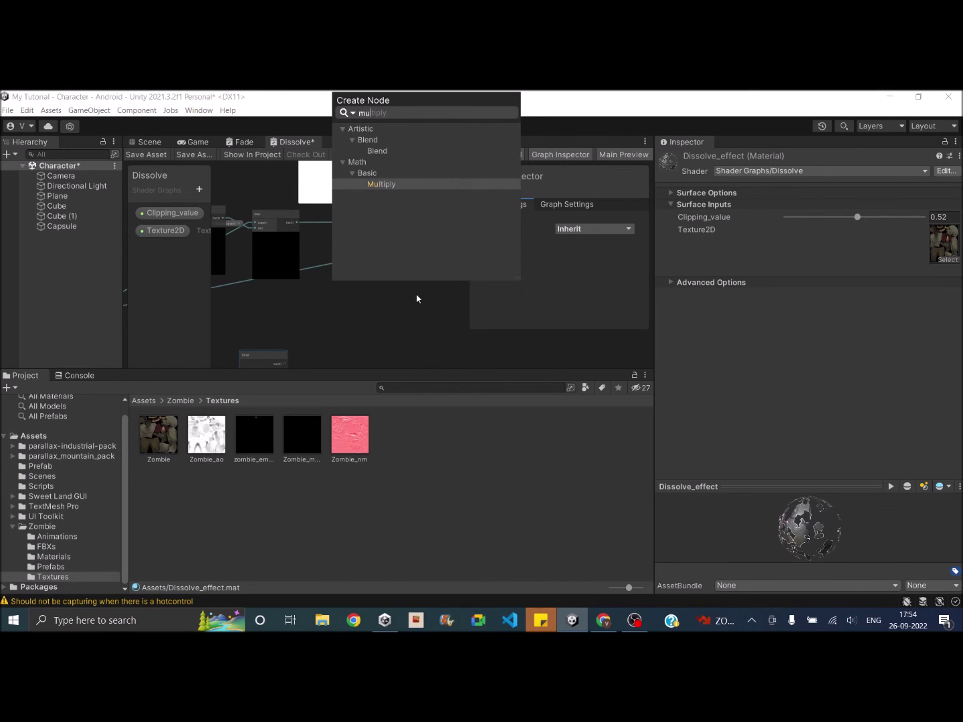
{"action": "key", "text": "Return"}
Connect the Step output to Multiply's A and Color to its B, then link the Multiply output to the Fragment's Emission.
{"action": "left_click_drag", "start_coordinate": [282, 363], "coordinate": [338, 266]}
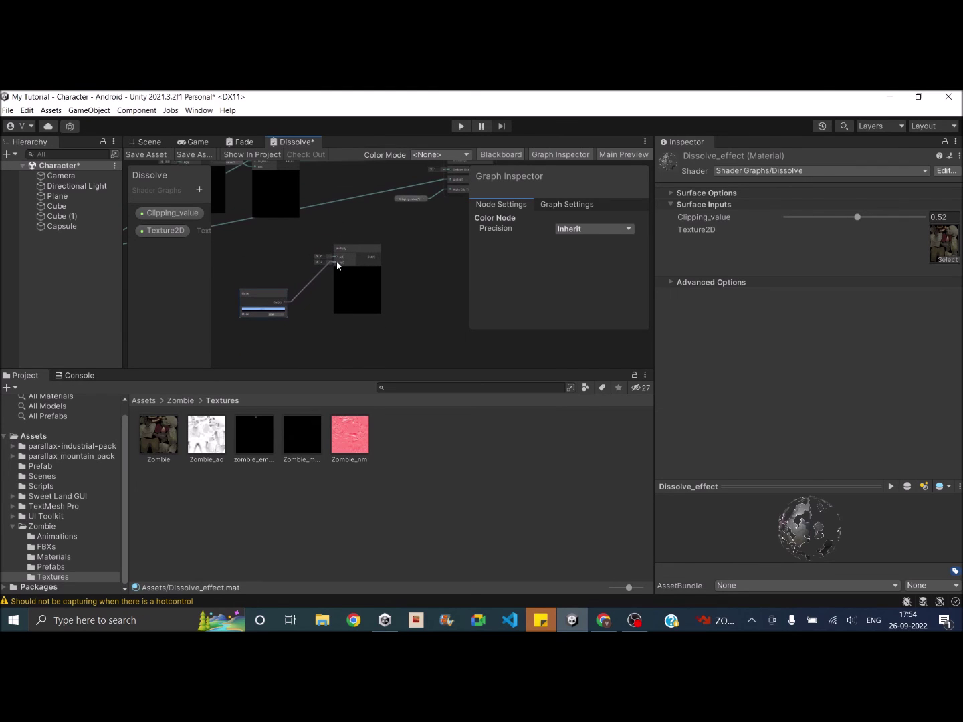
{"action": "middle_click_drag", "start_coordinate": [335, 208], "coordinate": [334, 227]}
{"action": "left_click_drag", "start_coordinate": [298, 176], "coordinate": [347, 238]}
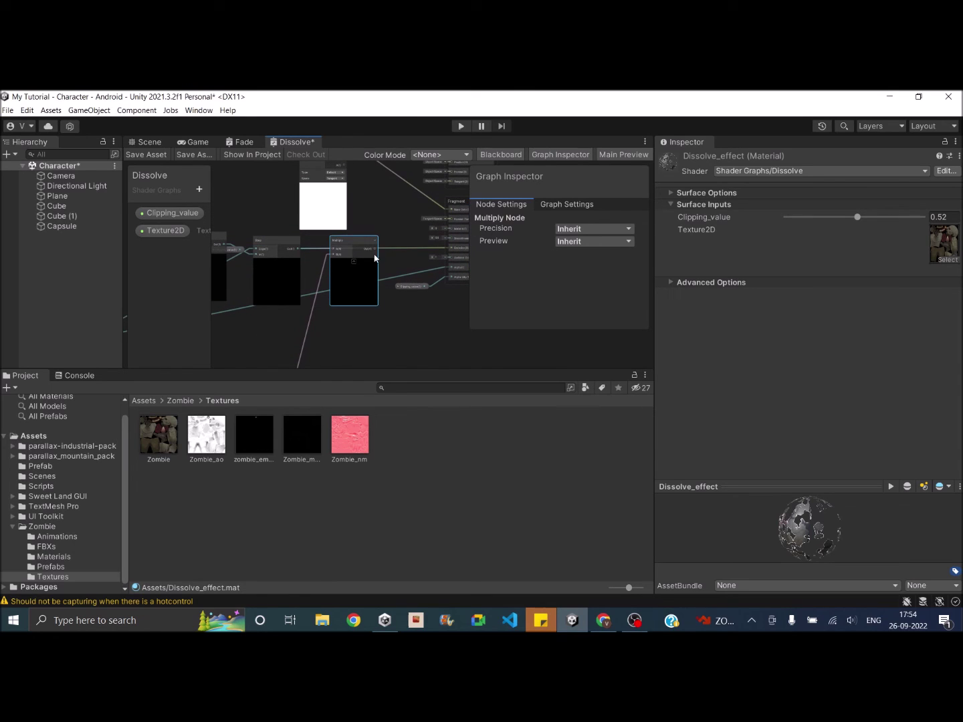
{"action": "left_click_drag", "start_coordinate": [450, 247], "coordinate": [449, 247]}
{"action": "scroll", "coordinate": [460, 249], "scroll_direction": "up", "scroll_amount": 5}
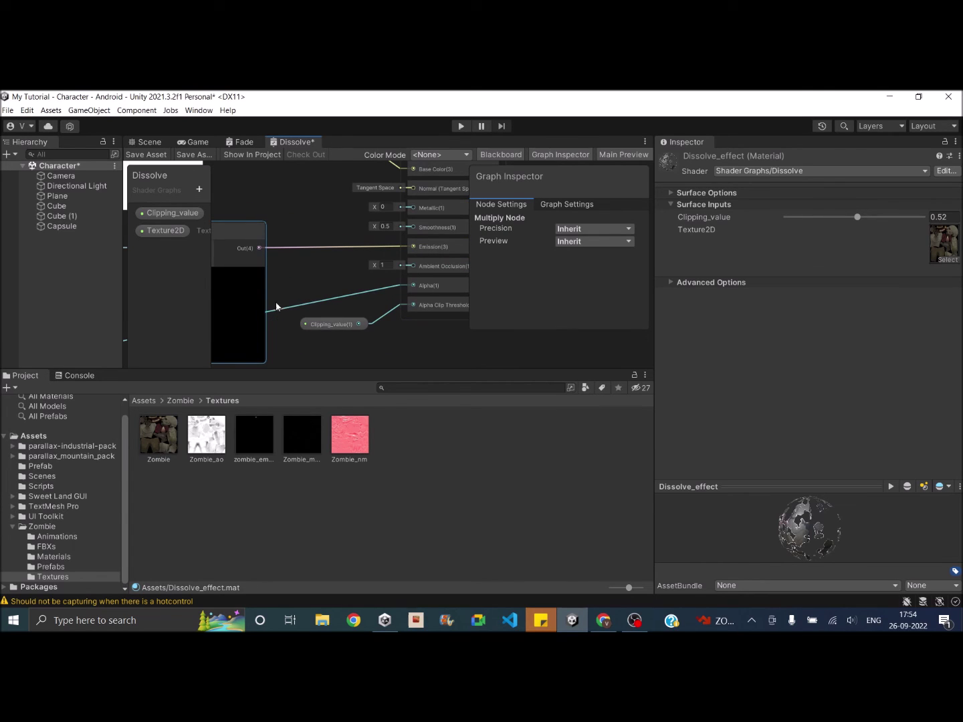
{"action": "scroll", "coordinate": [358, 288], "scroll_direction": "down", "scroll_amount": 2}
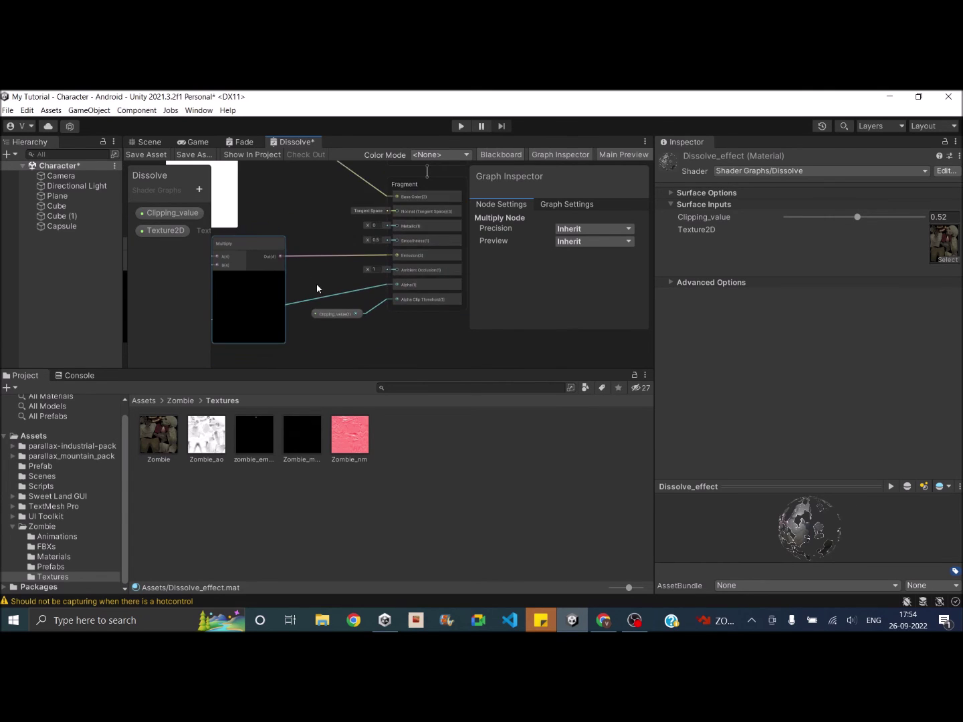
Convert the Color node to an exposed property and save the Dissolve graph asset.
{"action": "middle_click_drag", "start_coordinate": [316, 284], "coordinate": [454, 284]}
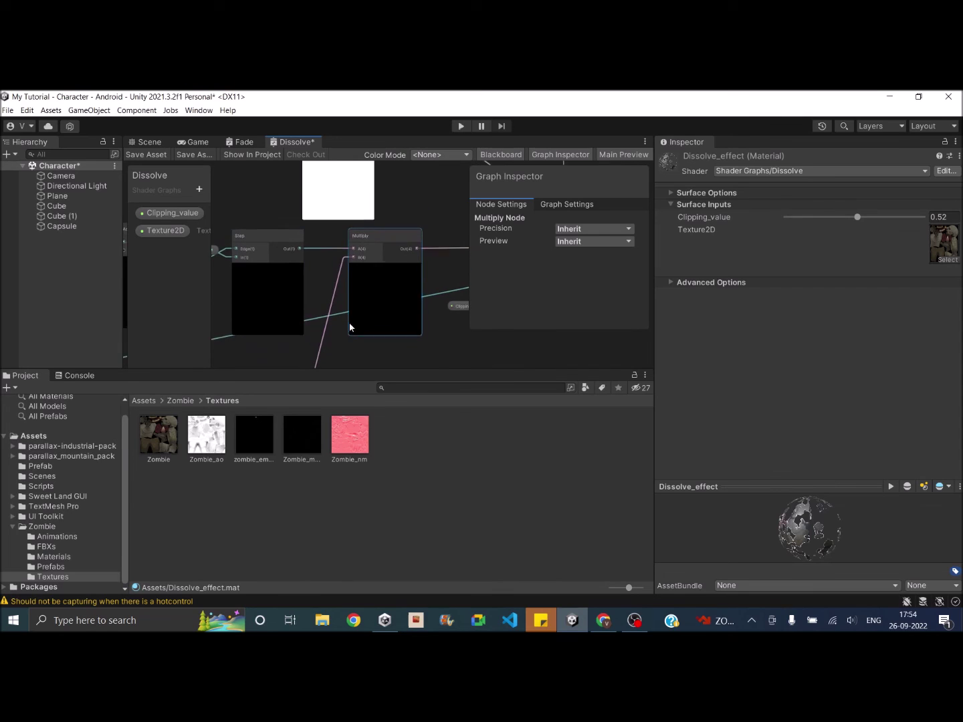
{"action": "left_click_drag", "start_coordinate": [290, 327], "coordinate": [312, 267]}
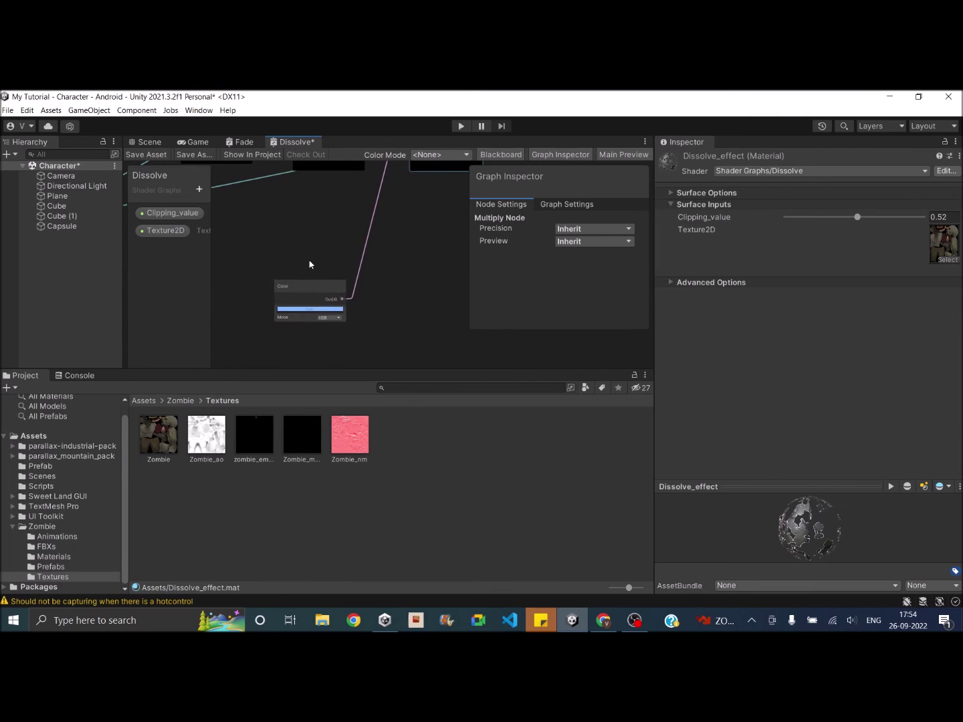
{"action": "left_click", "coordinate": [310, 297]}
{"action": "right_click", "coordinate": [311, 295]}
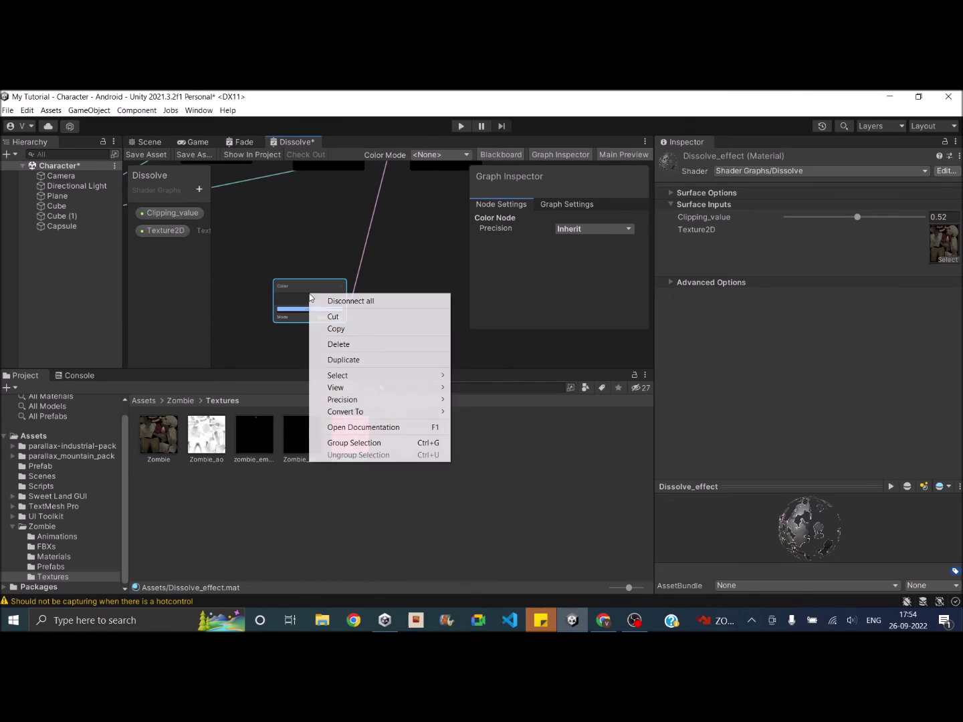
{"action": "mouse_move", "coordinate": [392, 413]}
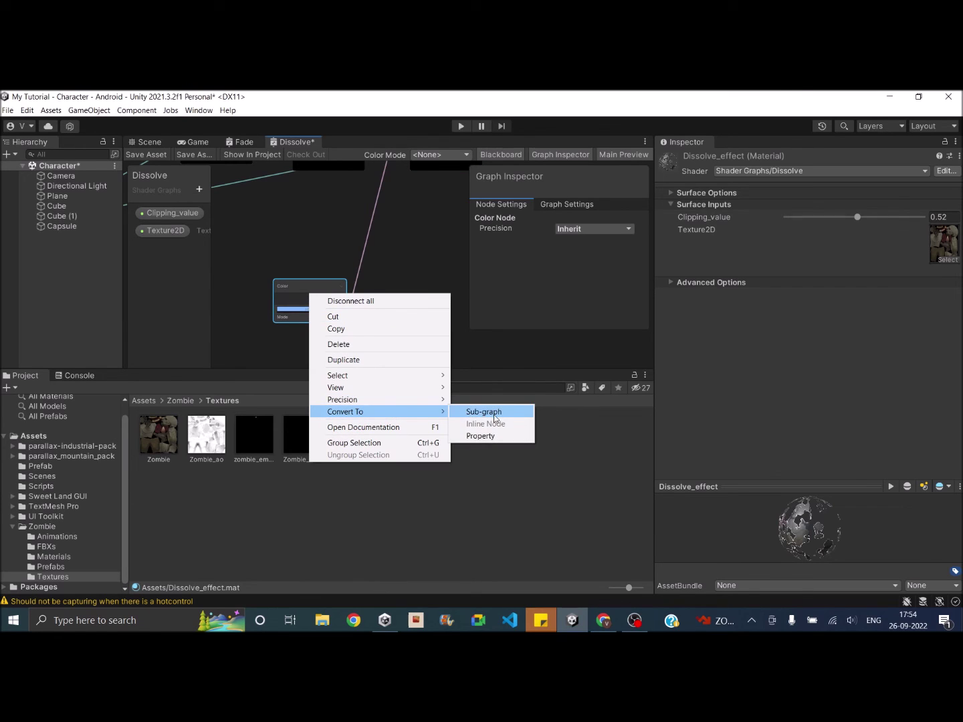
{"action": "left_click", "coordinate": [493, 439]}
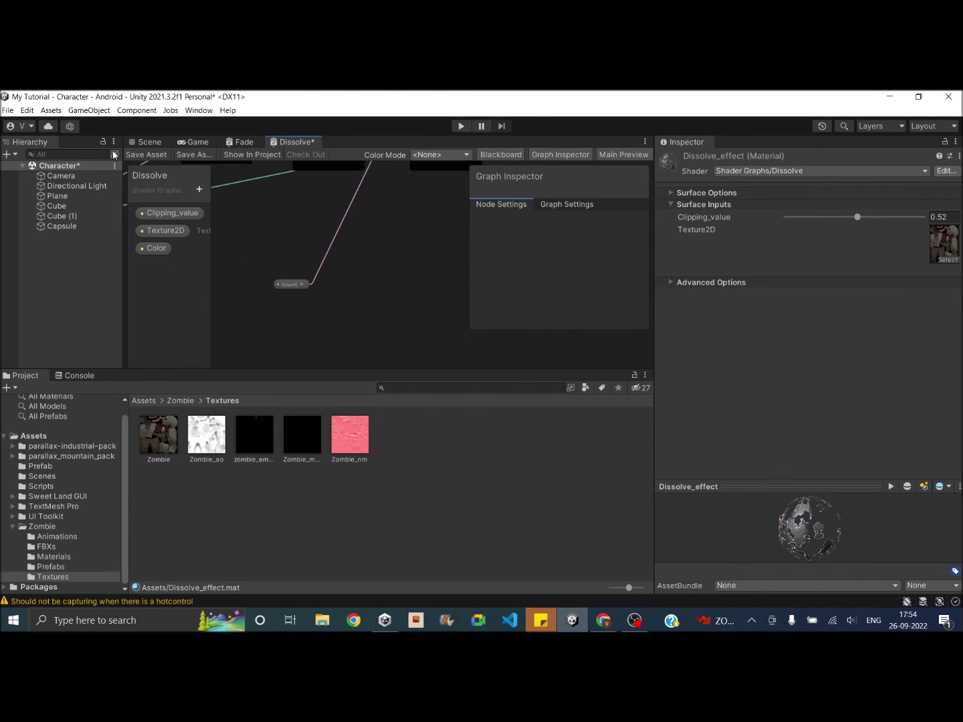
{"action": "left_click", "coordinate": [140, 155]}
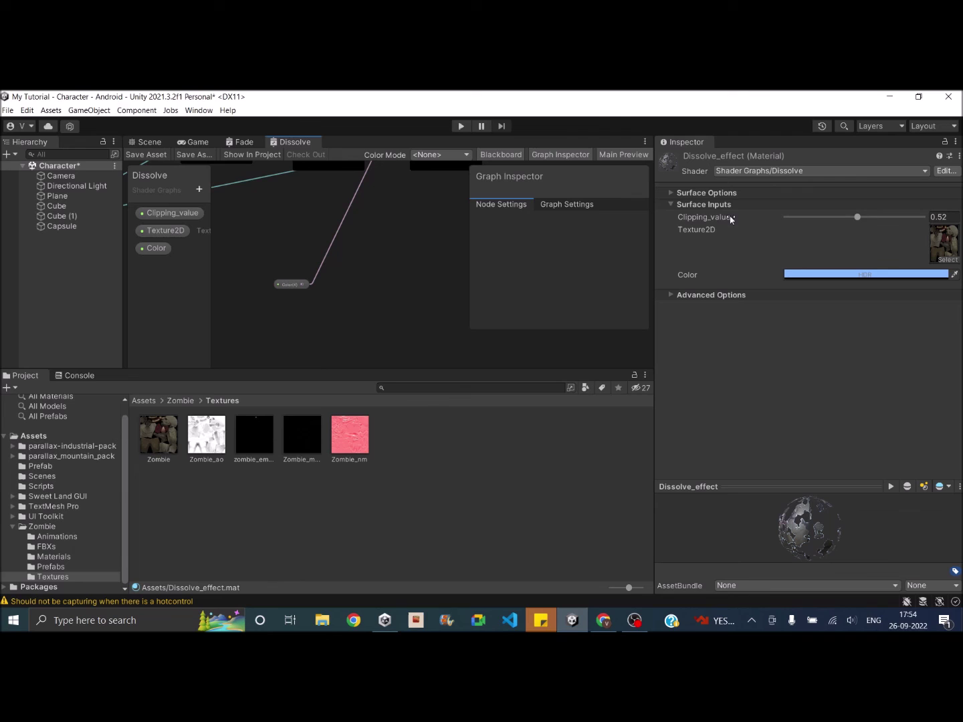
Set the material's Clipping_value to 0, set the Add node's B input to 0.02 and save the Dissolve graph asset.
{"action": "left_click_drag", "start_coordinate": [856, 218], "coordinate": [767, 217]}
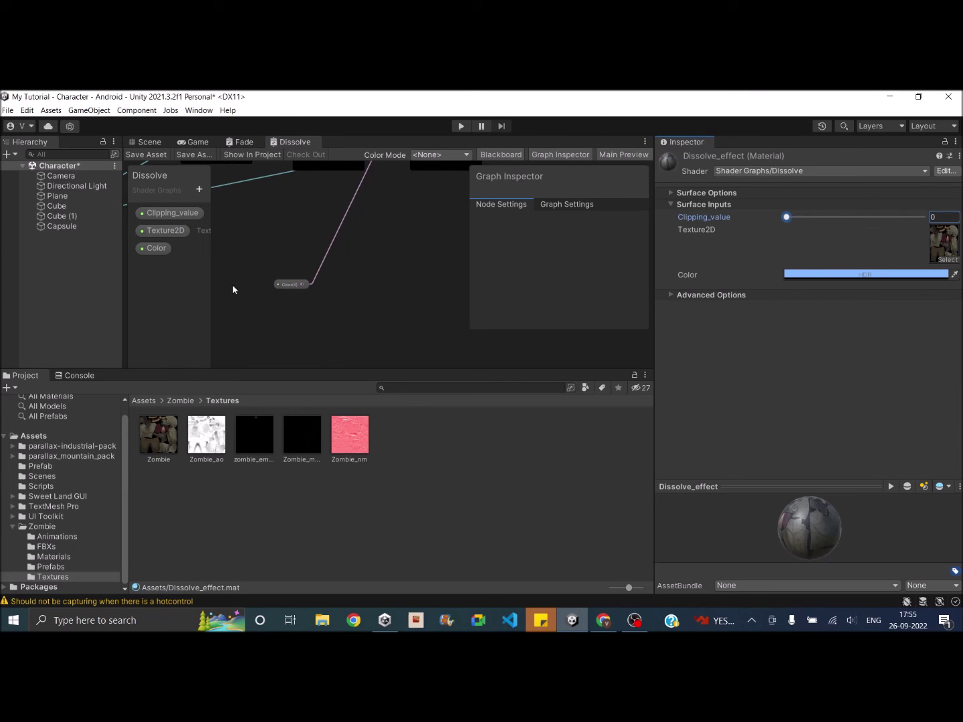
{"action": "scroll", "coordinate": [298, 266], "scroll_direction": "down", "scroll_amount": 3}
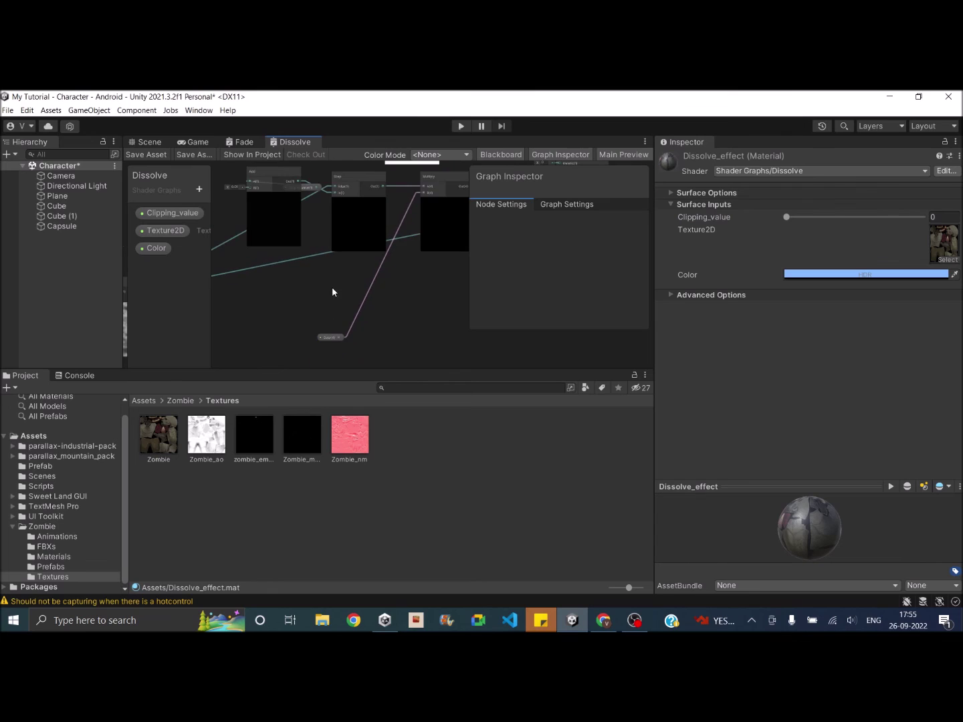
{"action": "scroll", "coordinate": [295, 280], "scroll_direction": "up", "scroll_amount": 6}
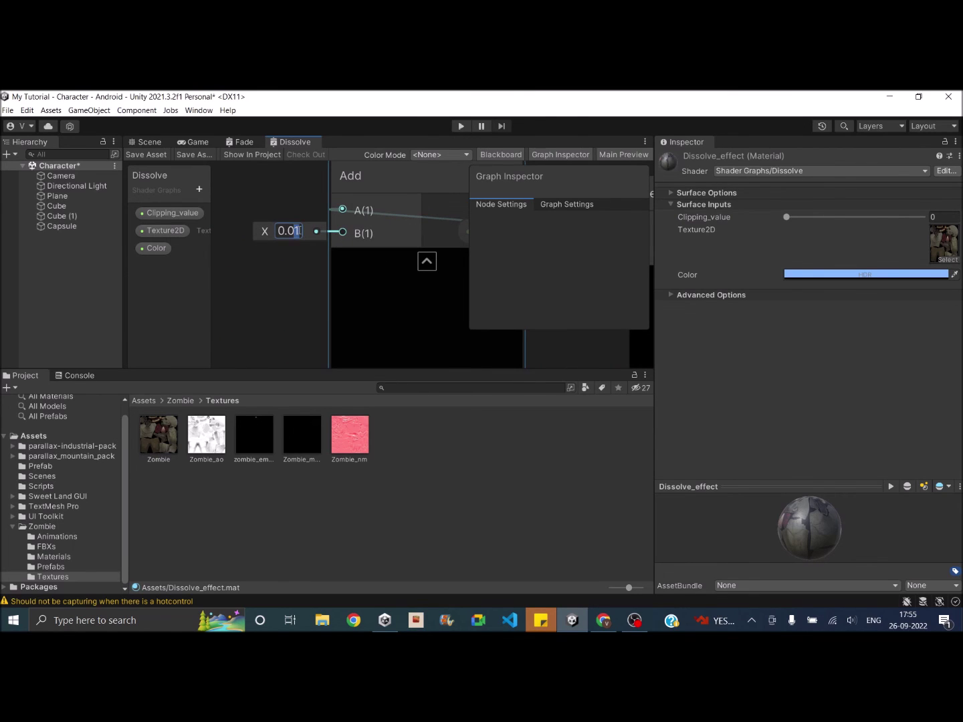
{"action": "type", "text": "2"}
{"action": "key", "text": "Return"}
{"action": "scroll", "coordinate": [318, 302], "scroll_direction": "down", "scroll_amount": 4}
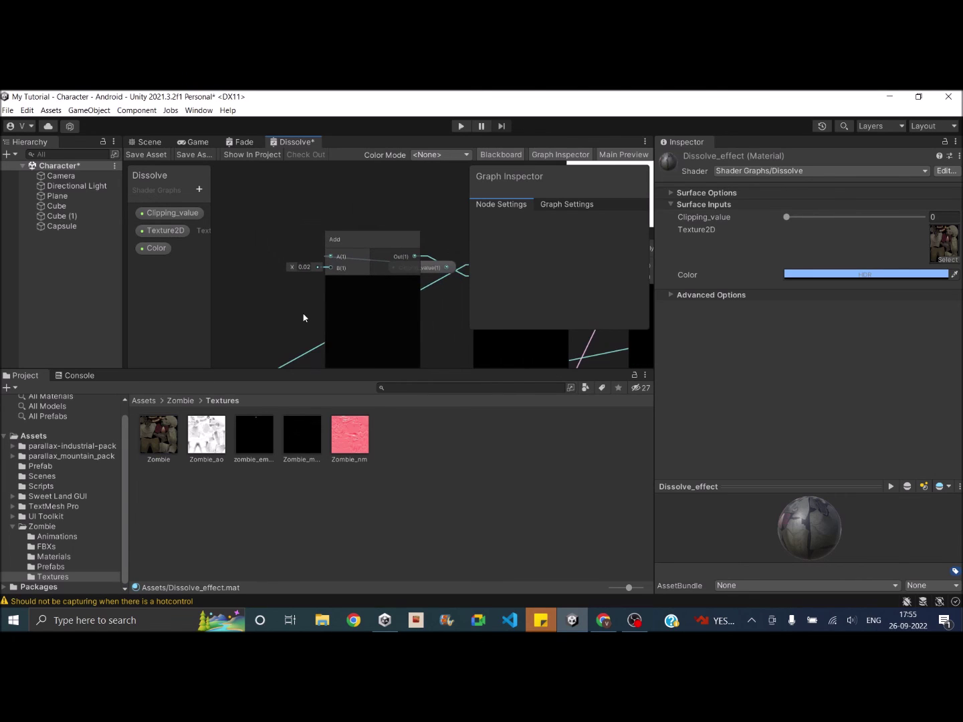
{"action": "middle_click_drag", "start_coordinate": [303, 317], "coordinate": [278, 258]}
{"action": "left_click", "coordinate": [147, 154]}
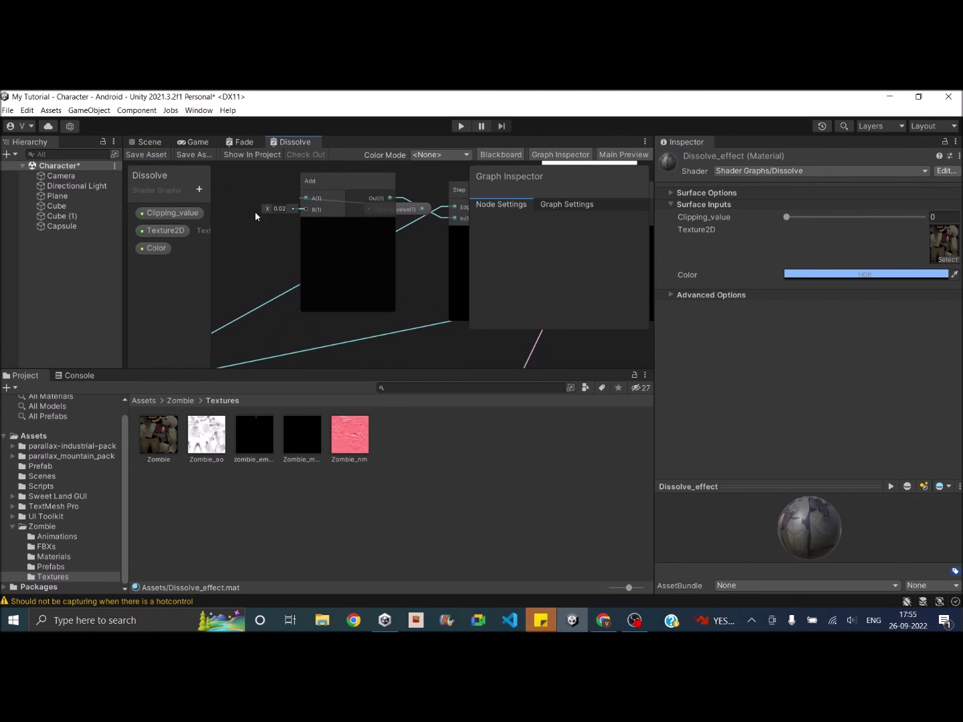
Raise the material's Clipping_value to 0.478 and examine the cube's glowing edges up close in the Scene view.
{"action": "left_click", "coordinate": [150, 142]}
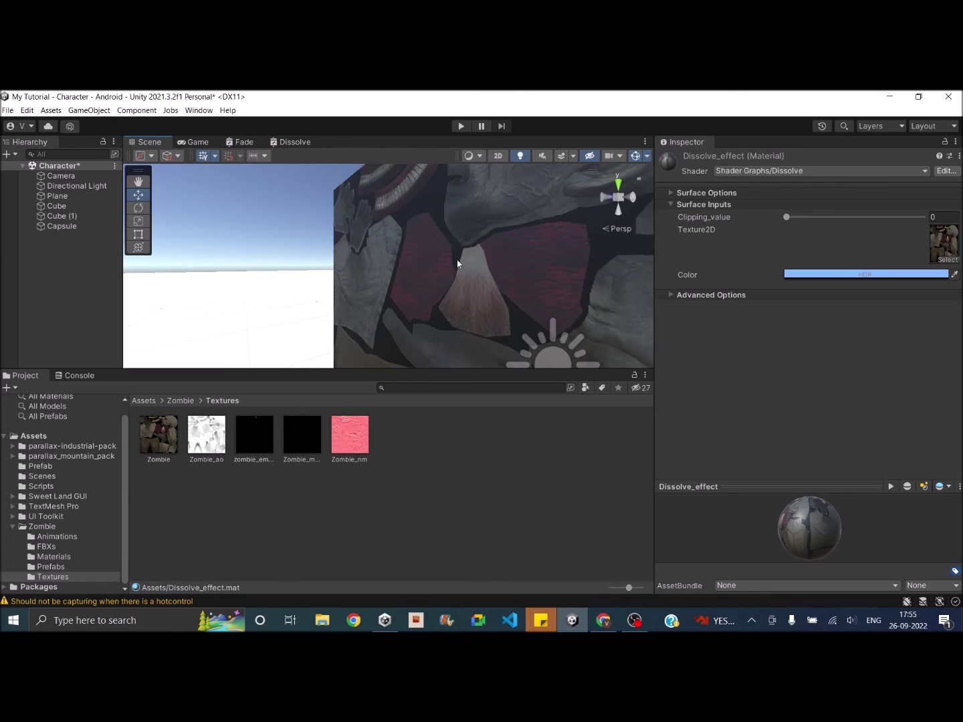
{"action": "scroll", "coordinate": [457, 263], "scroll_direction": "down", "scroll_amount": 5}
{"action": "mouse_move", "coordinate": [420, 267]}
{"action": "left_mouse_down", "text": "alt"}
{"action": "mouse_move", "coordinate": [460, 279]}
{"action": "mouse_move", "coordinate": [415, 252]}
{"action": "mouse_move", "coordinate": [411, 260]}
{"action": "left_mouse_up", "text": "alt"}
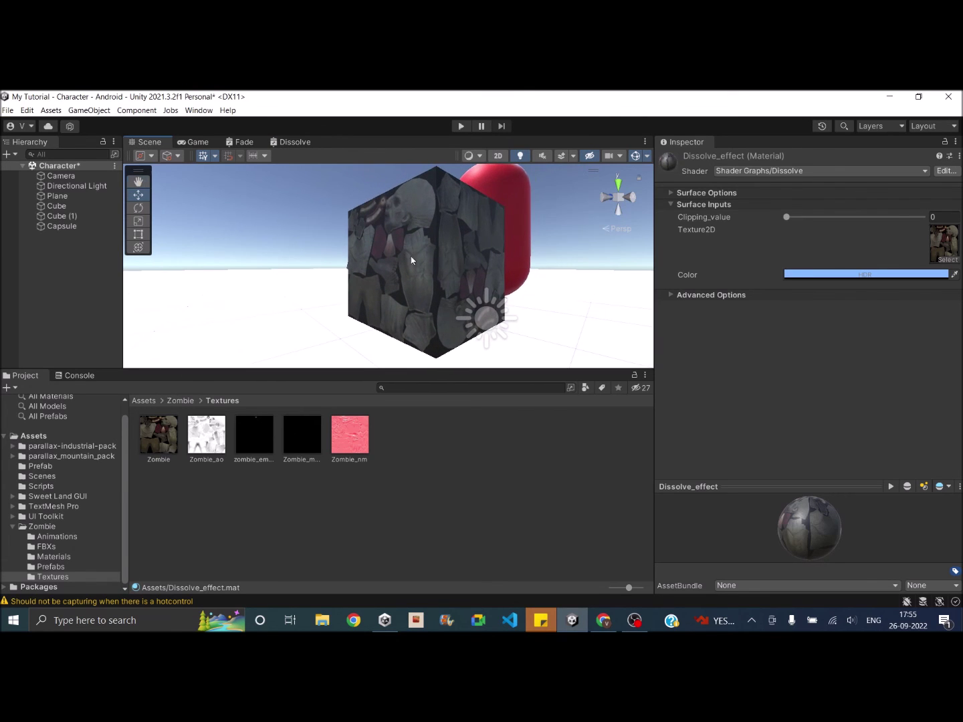
{"action": "left_click_drag", "start_coordinate": [787, 220], "coordinate": [851, 219]}
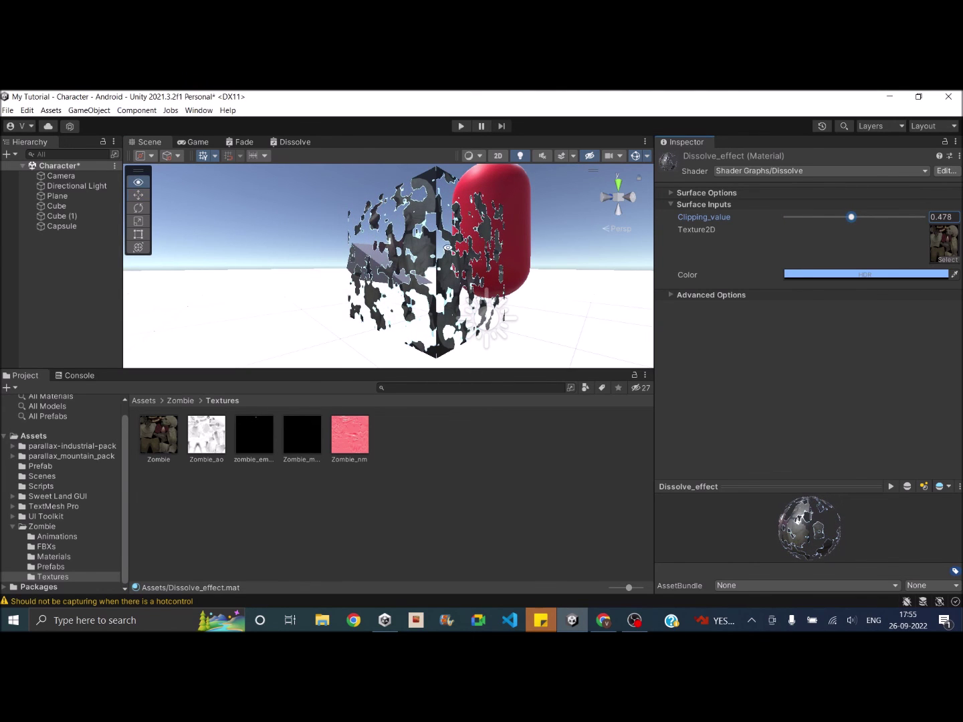
{"action": "scroll", "coordinate": [418, 248], "scroll_direction": "up", "scroll_amount": 5, "text": "alt"}
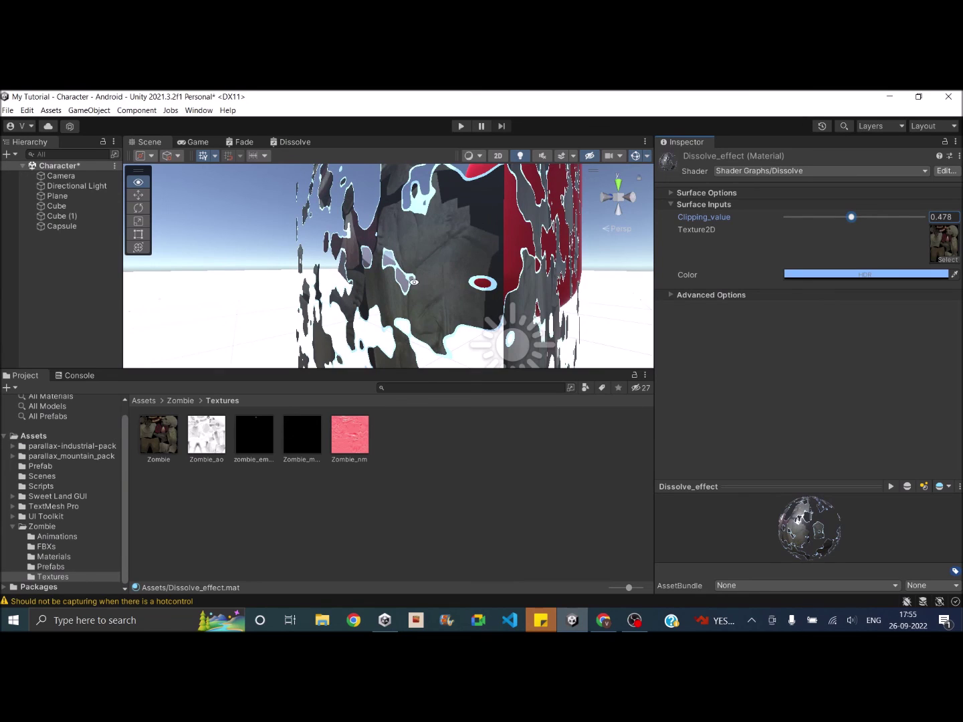
{"action": "scroll", "coordinate": [409, 279], "scroll_direction": "up", "scroll_amount": 5, "text": "alt"}
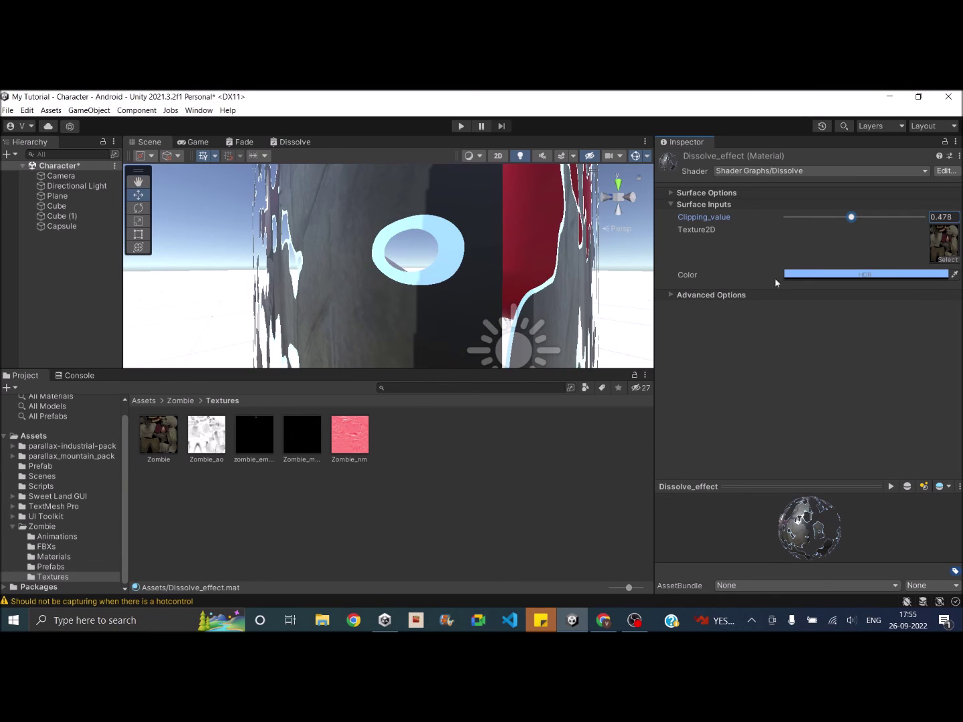
Set the material's HDR Color to yellow (R 174, G 166, B 27).
{"action": "left_click", "coordinate": [806, 274]}
{"action": "mouse_move", "coordinate": [878, 375]}
{"action": "left_mouse_down"}
{"action": "mouse_move", "coordinate": [899, 352]}
{"action": "mouse_move", "coordinate": [901, 360]}
{"action": "left_mouse_up"}
{"action": "mouse_move", "coordinate": [831, 411]}
{"action": "left_mouse_down"}
{"action": "mouse_move", "coordinate": [815, 392]}
{"action": "mouse_move", "coordinate": [827, 340]}
{"action": "mouse_move", "coordinate": [873, 307]}
{"action": "mouse_move", "coordinate": [913, 326]}
{"action": "left_mouse_up"}
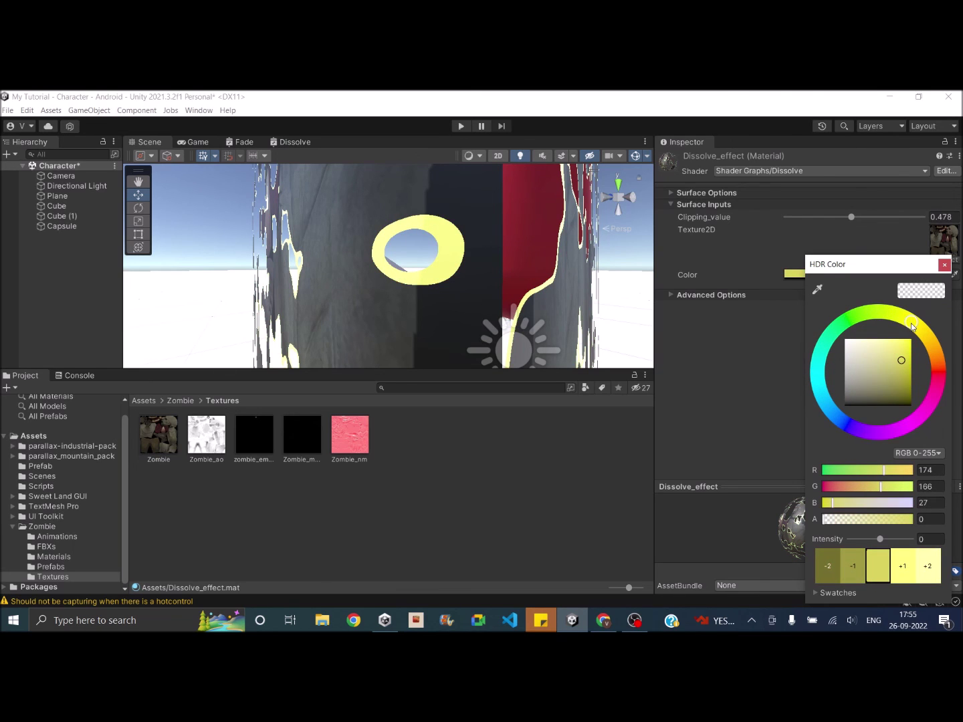
Set Clipping_value to 0.422 and examine the dissolved cube from several angles and distances.
{"action": "scroll", "coordinate": [426, 285], "scroll_direction": "down", "scroll_amount": 6}
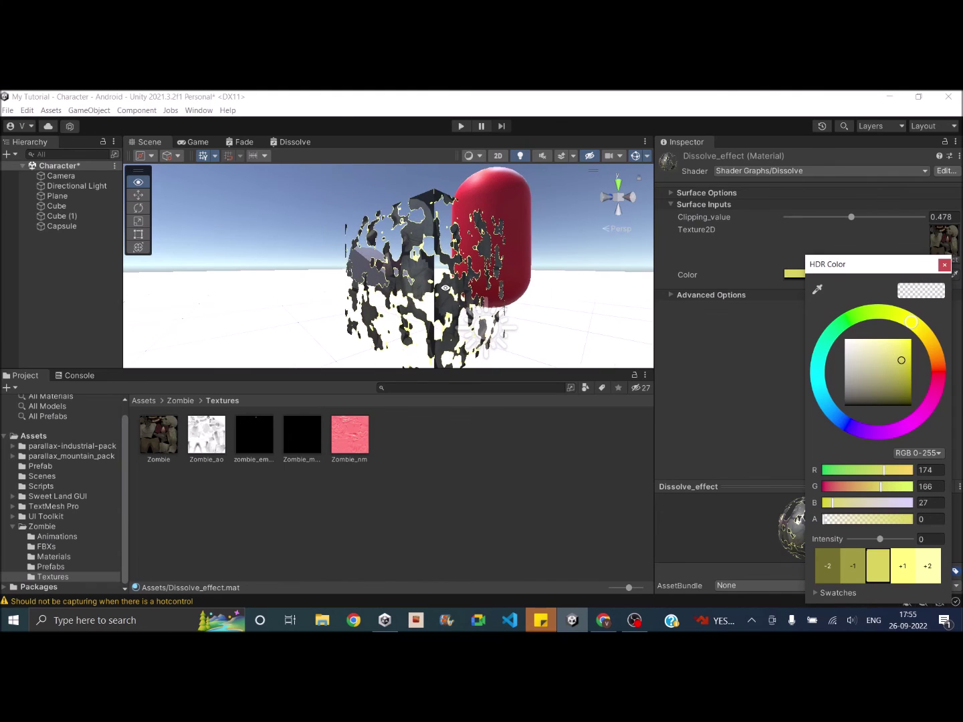
{"action": "left_click_drag", "start_coordinate": [389, 289], "coordinate": [435, 320], "text": "alt"}
{"action": "mouse_move", "coordinate": [852, 220]}
{"action": "left_mouse_down"}
{"action": "mouse_move", "coordinate": [865, 221]}
{"action": "mouse_move", "coordinate": [820, 225]}
{"action": "mouse_move", "coordinate": [875, 229]}
{"action": "mouse_move", "coordinate": [821, 228]}
{"action": "mouse_move", "coordinate": [844, 232]}
{"action": "left_mouse_up"}
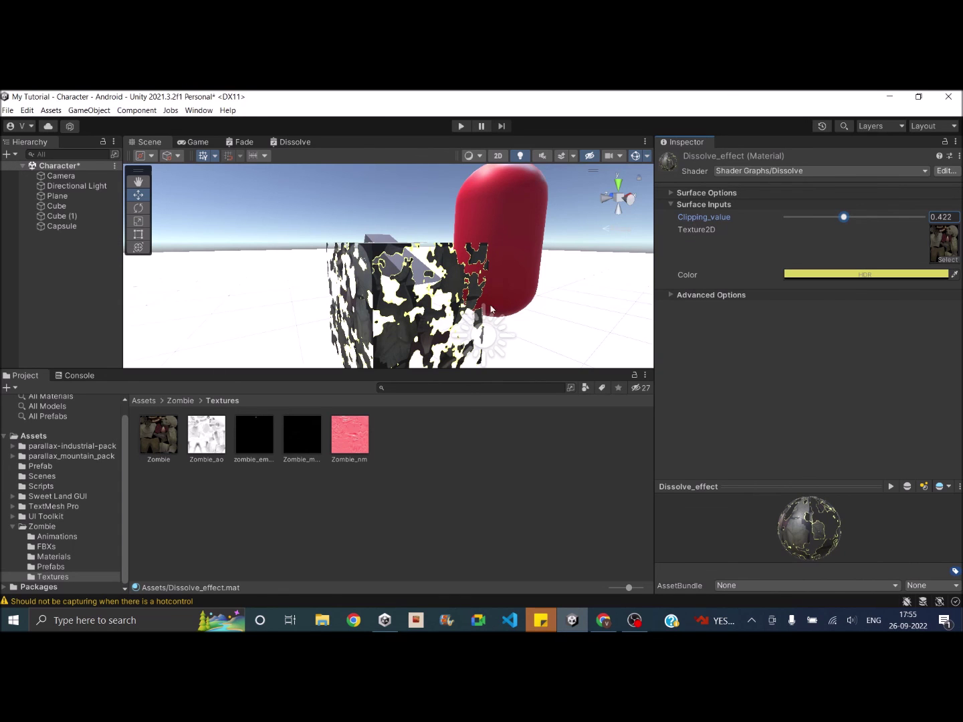
{"action": "left_click_drag", "start_coordinate": [453, 273], "coordinate": [497, 303], "text": "alt"}
{"action": "scroll", "coordinate": [495, 299], "scroll_direction": "up", "scroll_amount": 6}
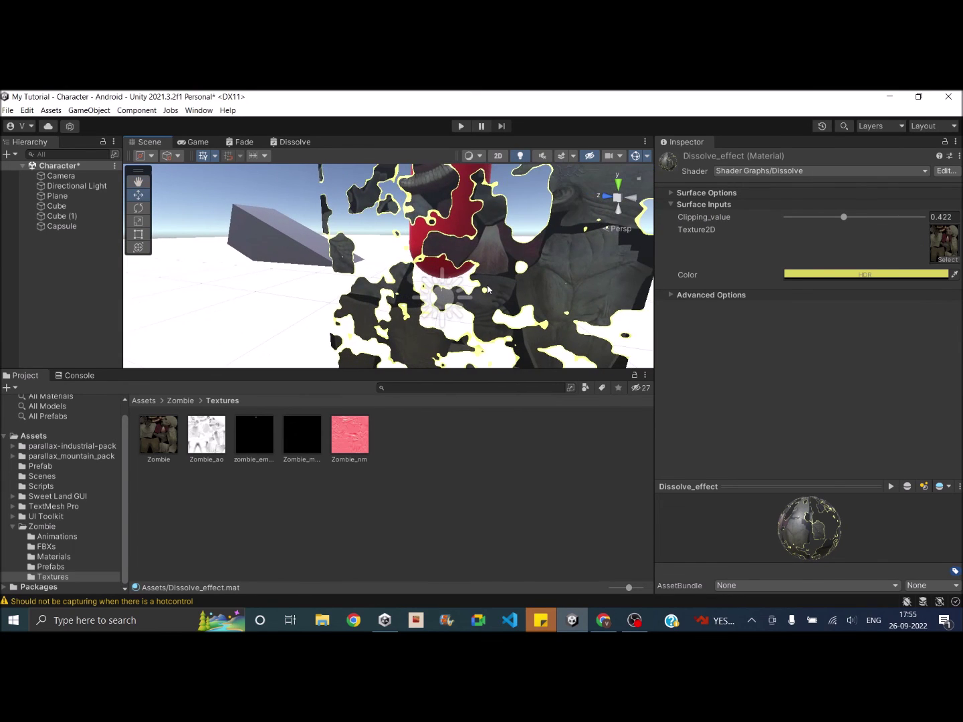
{"action": "scroll", "coordinate": [488, 289], "scroll_direction": "down", "scroll_amount": 5}
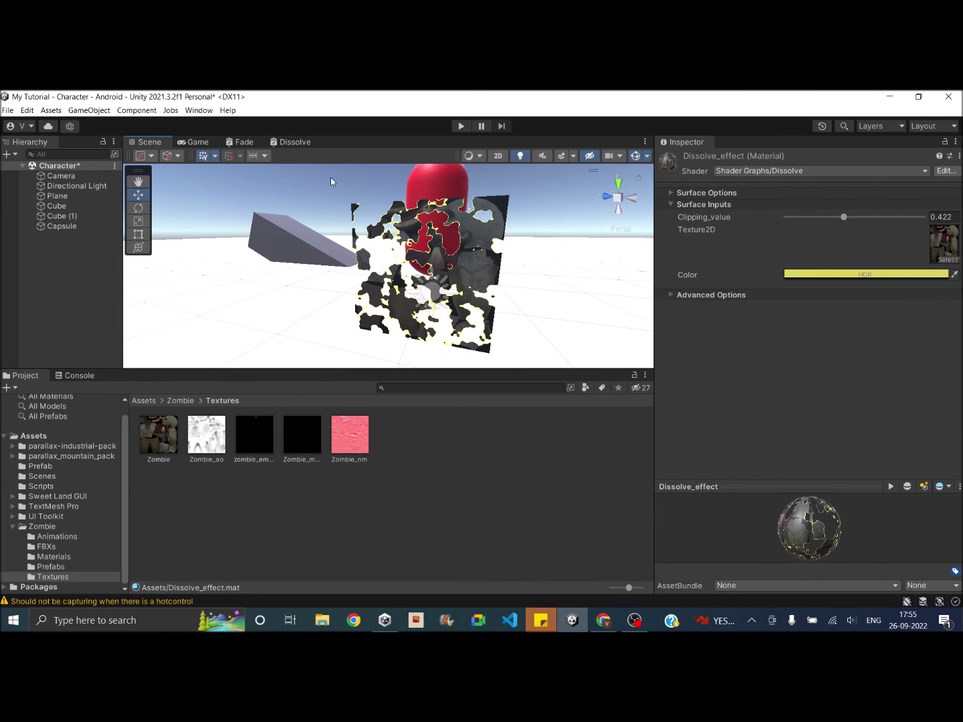
Save the Dissolve graph with its Render Face set to Both and check the cube's inner faces in the Scene view.
{"action": "left_click", "coordinate": [295, 142]}
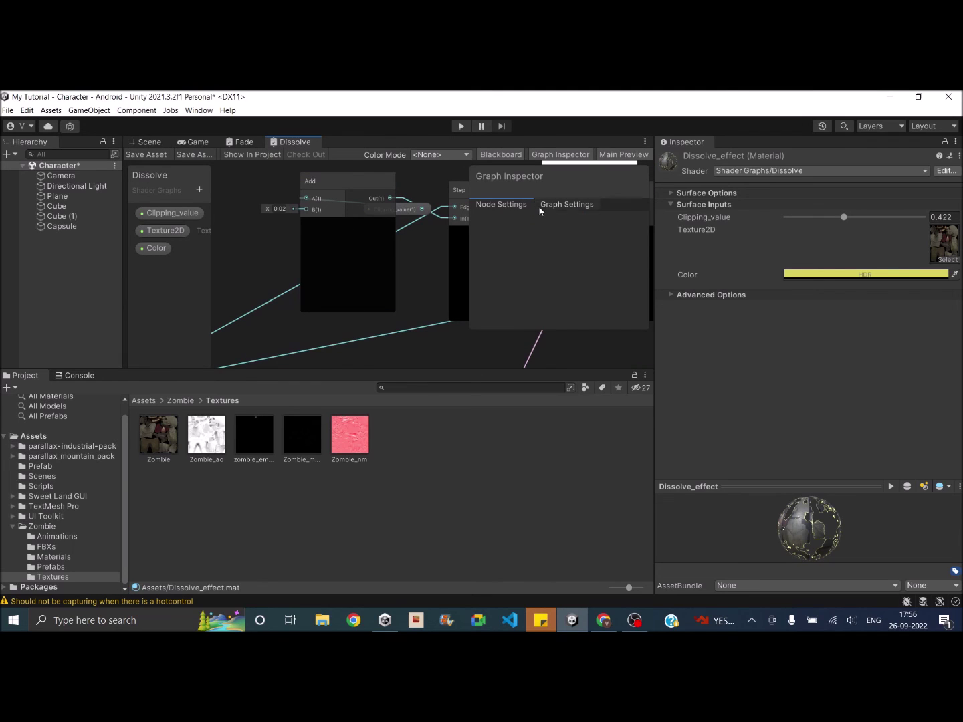
{"action": "left_click", "coordinate": [587, 206]}
{"action": "scroll", "coordinate": [576, 289], "scroll_direction": "down", "scroll_amount": 2}
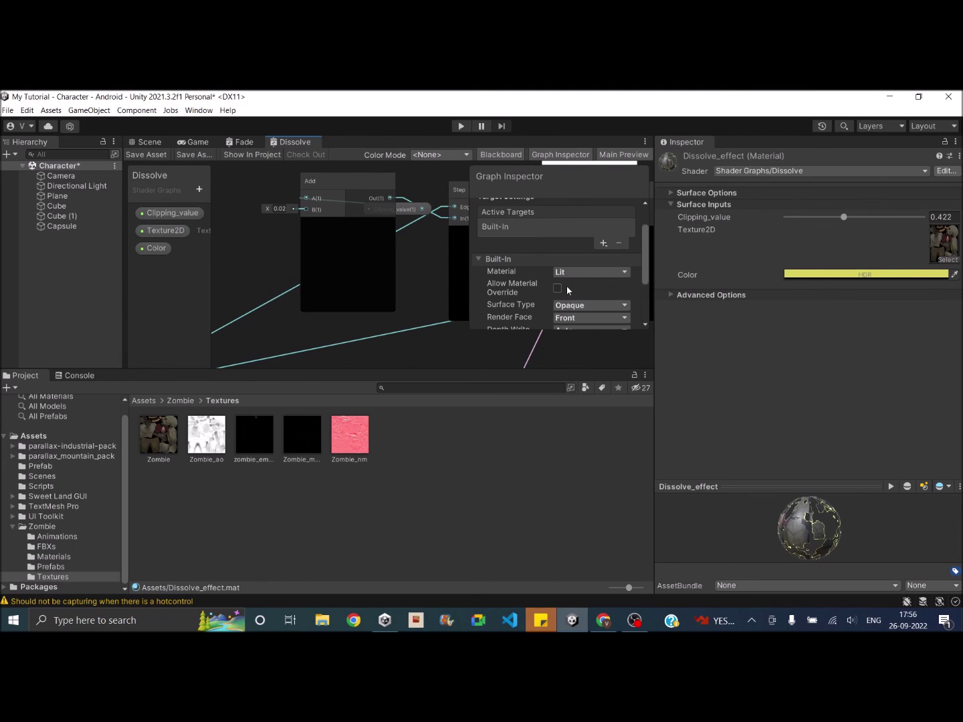
{"action": "left_click", "coordinate": [563, 319]}
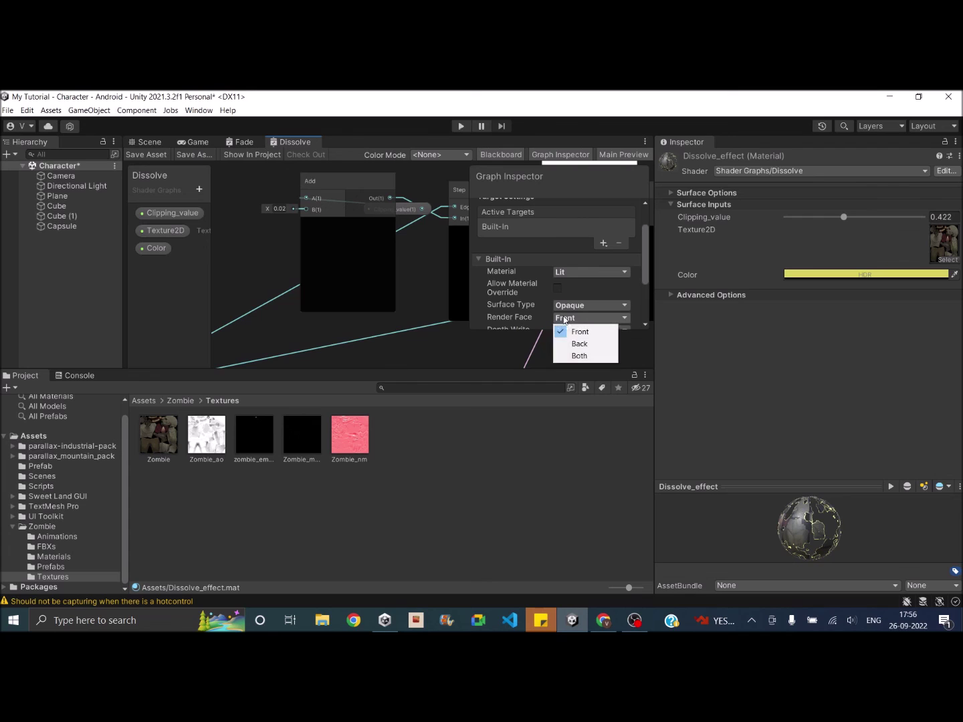
{"action": "left_click", "coordinate": [576, 356]}
{"action": "scroll", "coordinate": [595, 303], "scroll_direction": "down", "scroll_amount": 4}
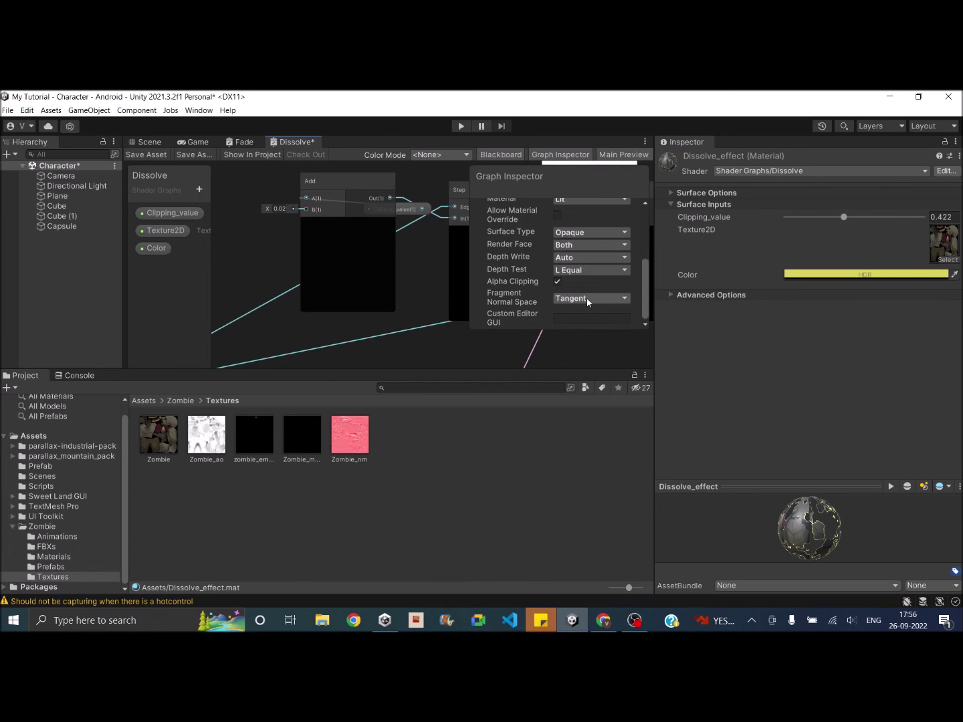
{"action": "scroll", "coordinate": [587, 298], "scroll_direction": "up", "scroll_amount": 5}
{"action": "left_click", "coordinate": [160, 154]}
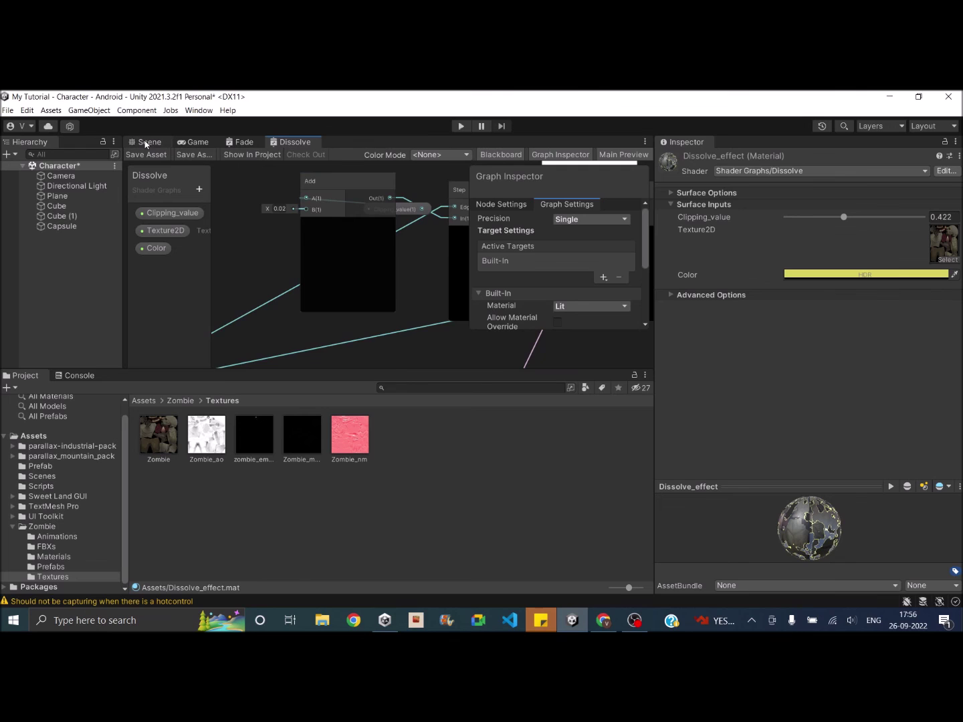
{"action": "left_click", "coordinate": [147, 141]}
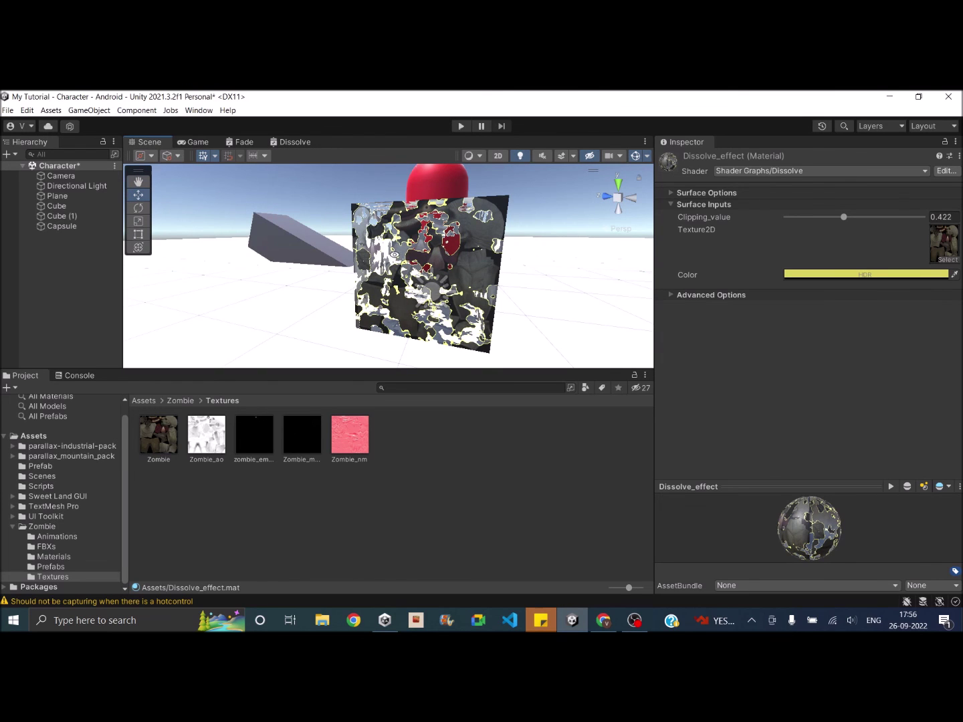
{"action": "right_click_drag", "start_coordinate": [396, 258], "coordinate": [453, 260]}
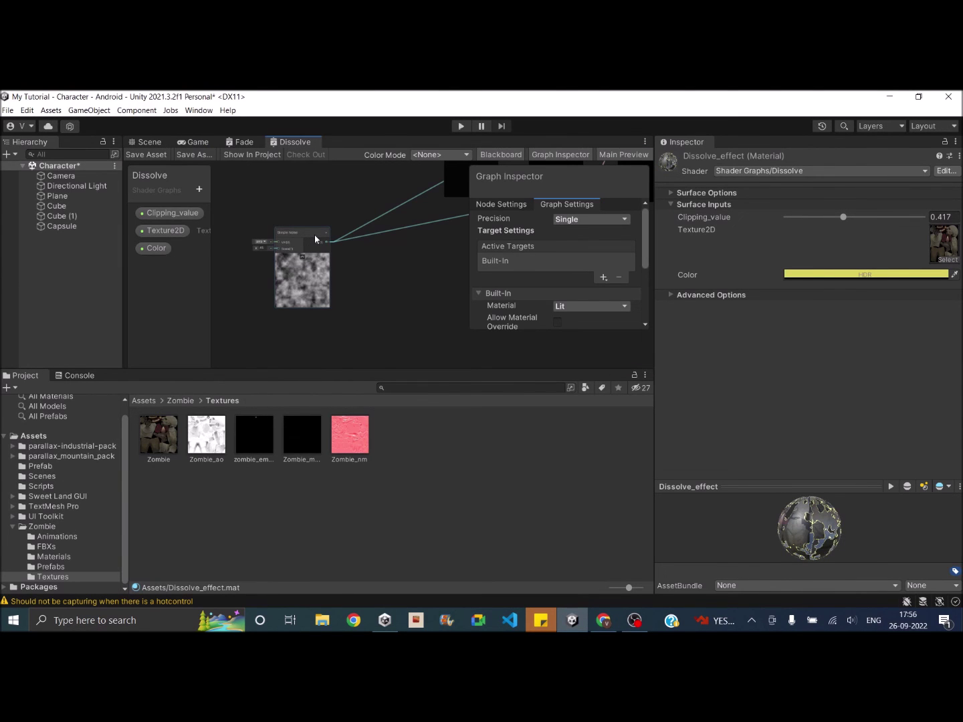
Search the node creation list for "noi" to review the noise nodes available besides Simple Noise.
{"action": "scroll", "coordinate": [289, 246], "scroll_direction": "up", "scroll_amount": 4}
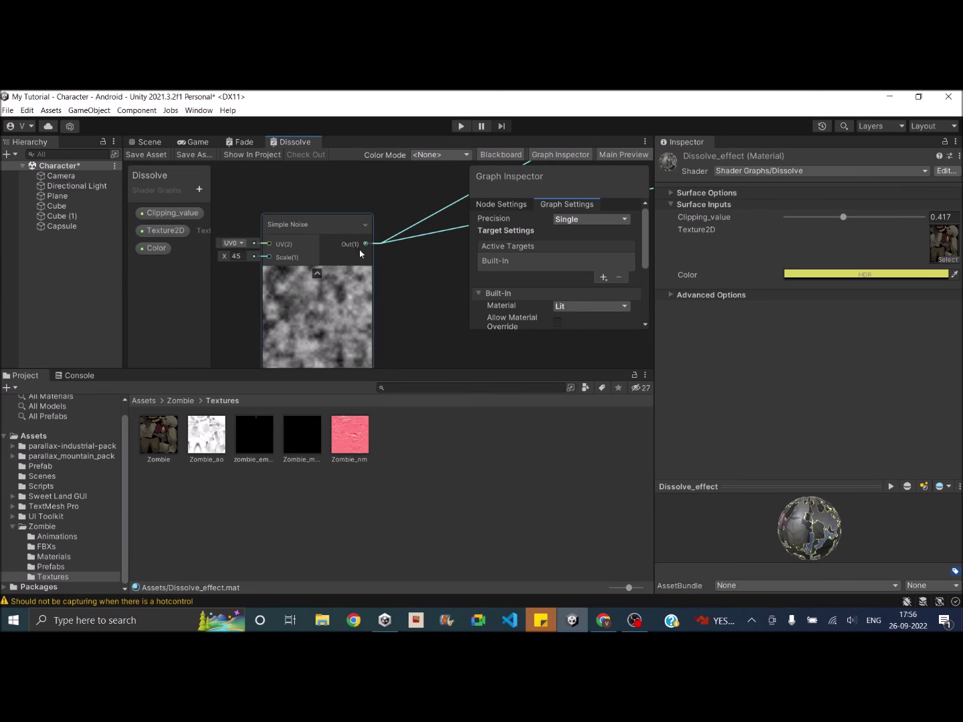
{"action": "right_click", "coordinate": [289, 184]}
{"action": "left_click", "coordinate": [328, 193]}
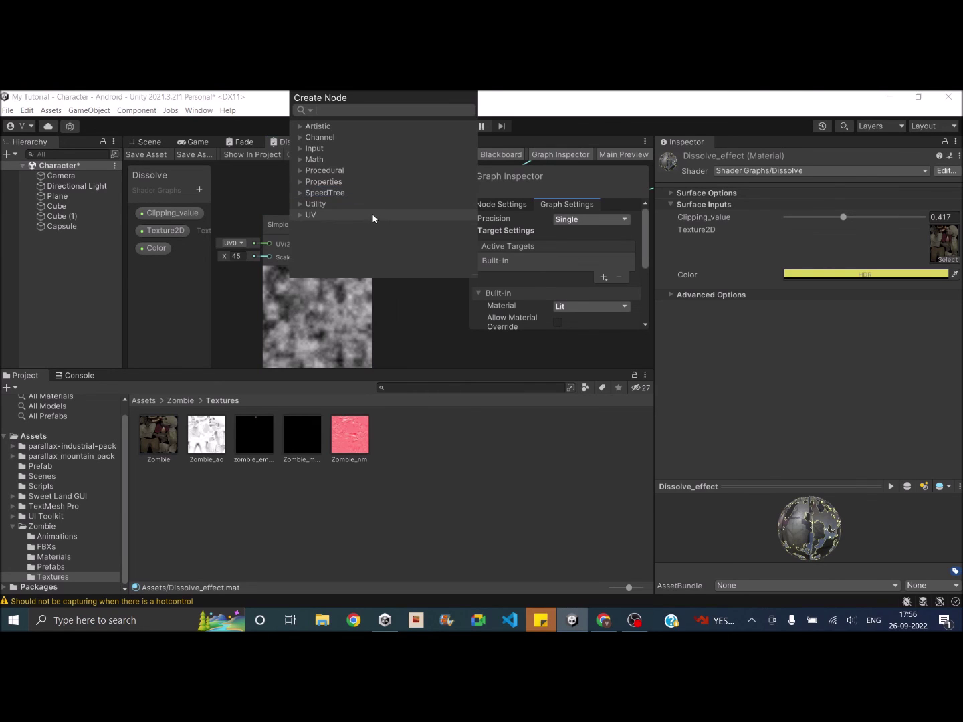
{"action": "type", "text": "noi"}
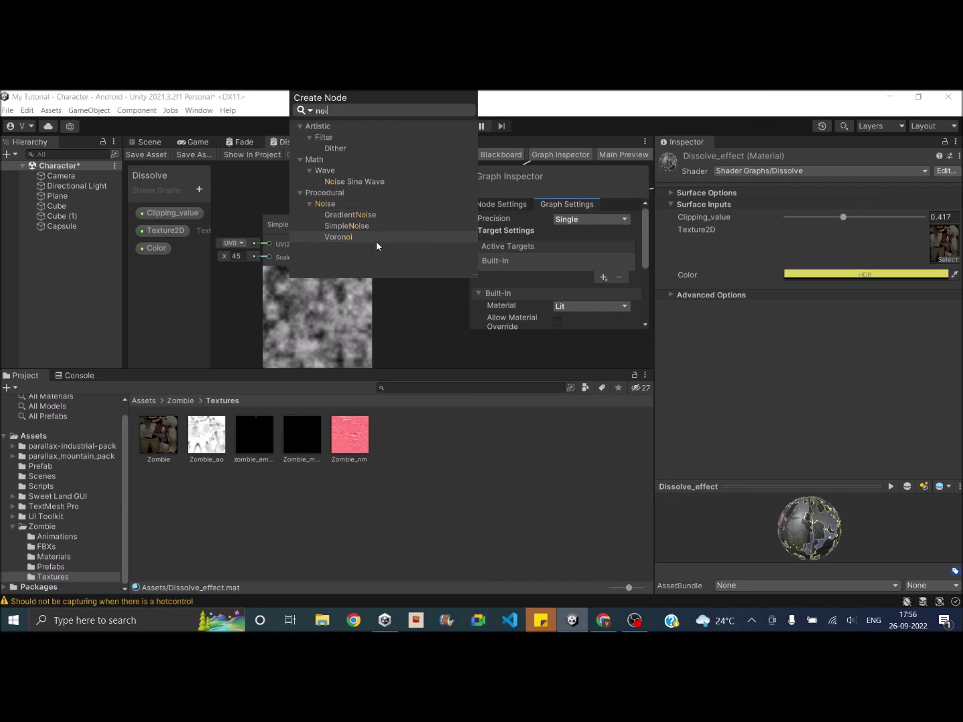
{"action": "left_click", "coordinate": [428, 324]}
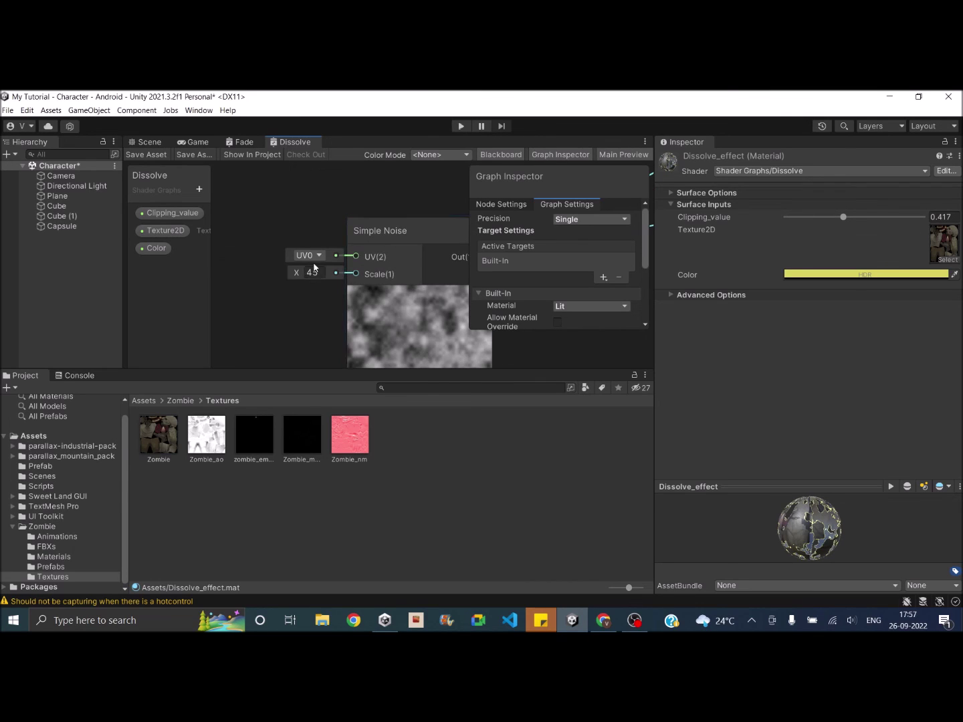
Lower the Scale input of the Simple Noise node in the Dissolve graph.
{"action": "left_click", "coordinate": [312, 272]}
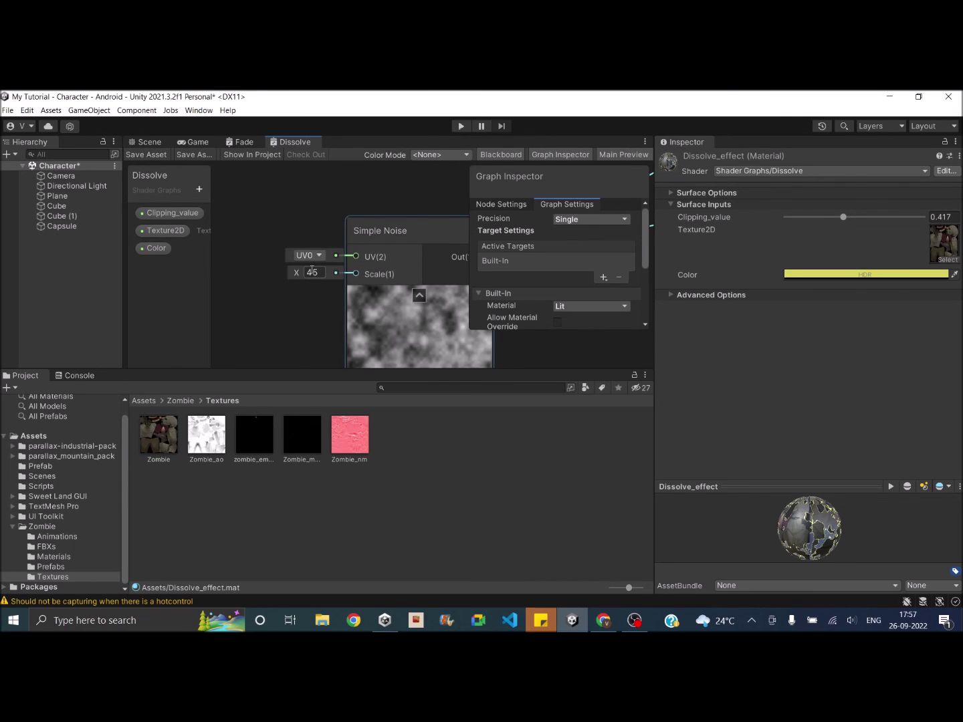
{"action": "left_click", "coordinate": [317, 281]}
{"action": "key", "text": "a"}
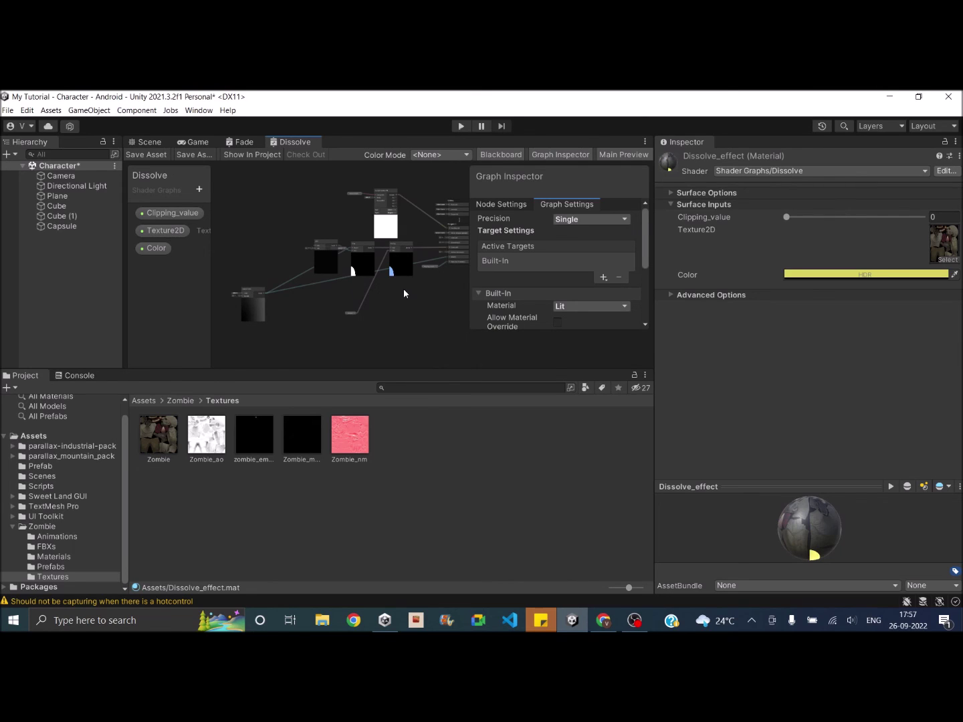